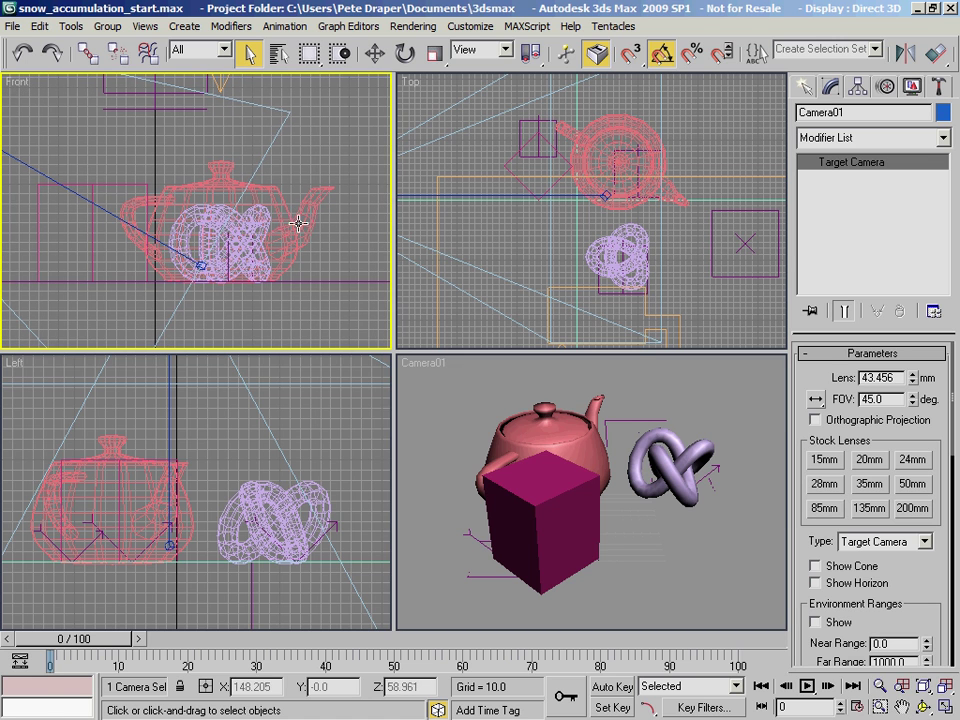
- Review the scene's geometry in the object list: the plane, teapot, box and torus knot
key(h)
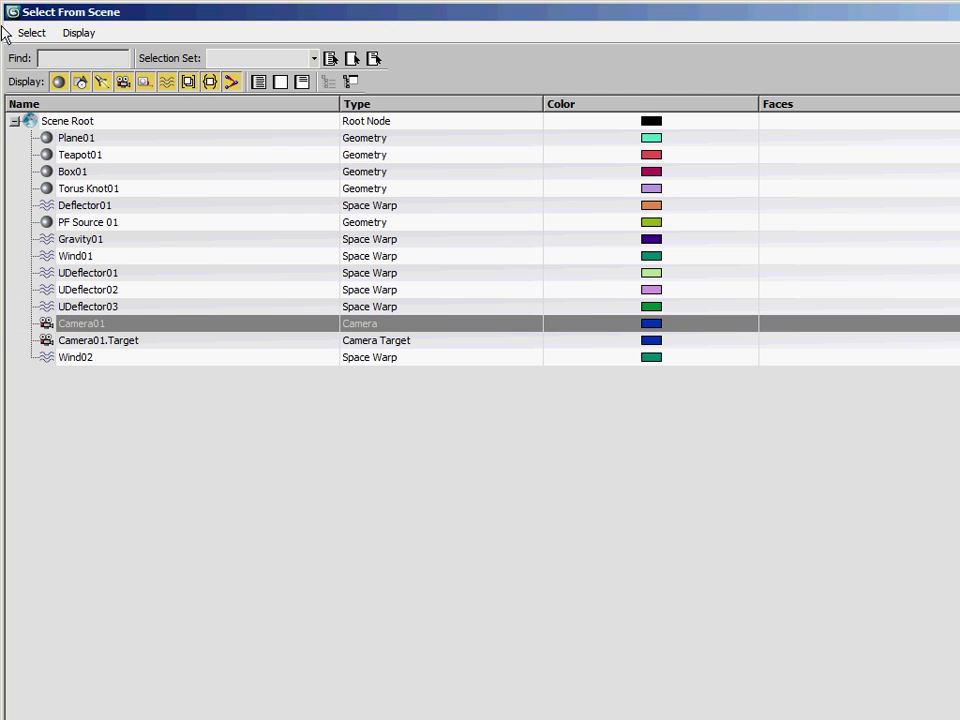
drag(11, 9, 125, 282)
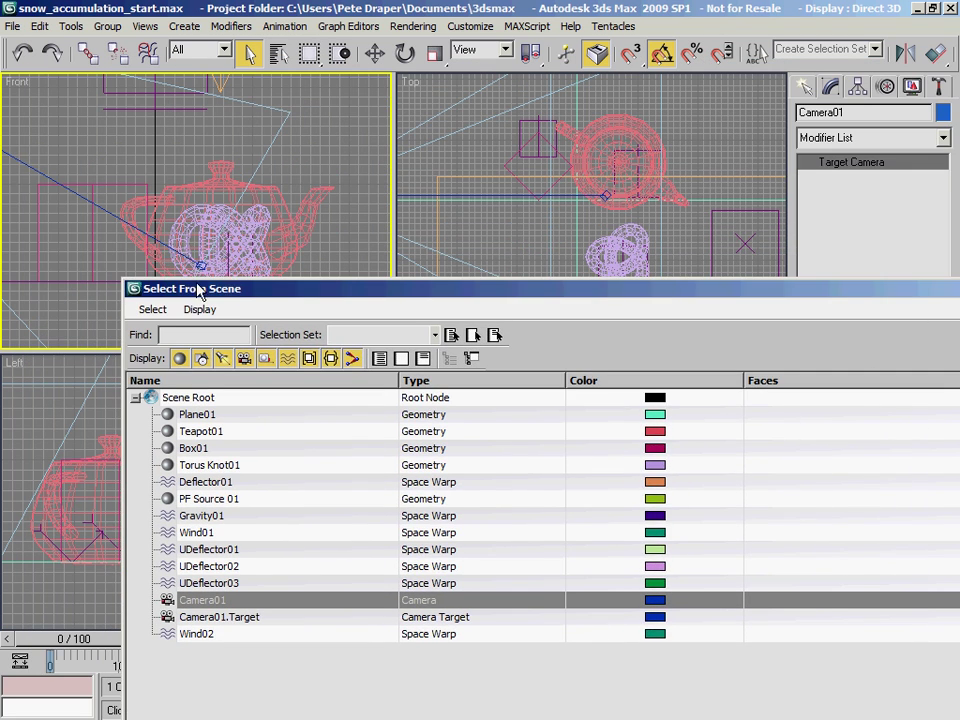
drag(236, 298, 144, 122)
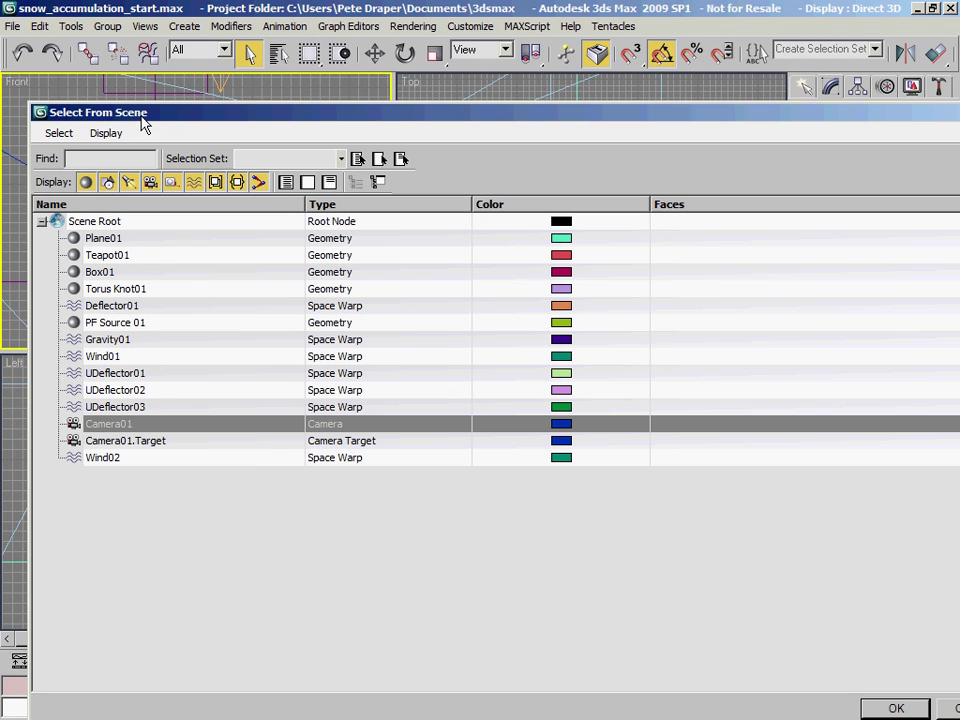
click(110, 239)
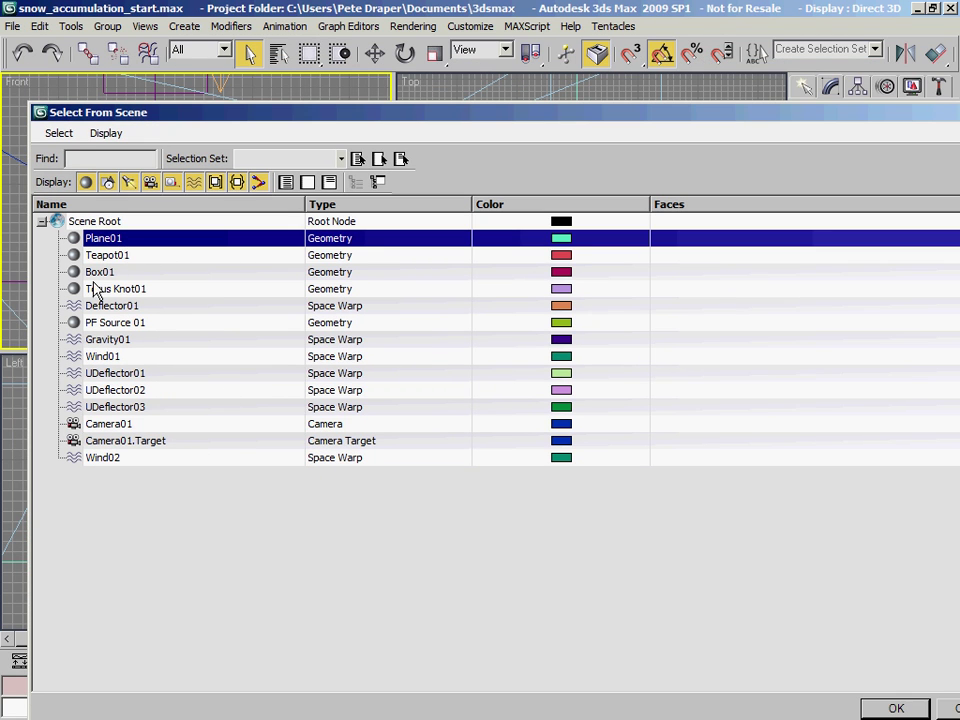
click(115, 255)
click(105, 273)
click(118, 290)
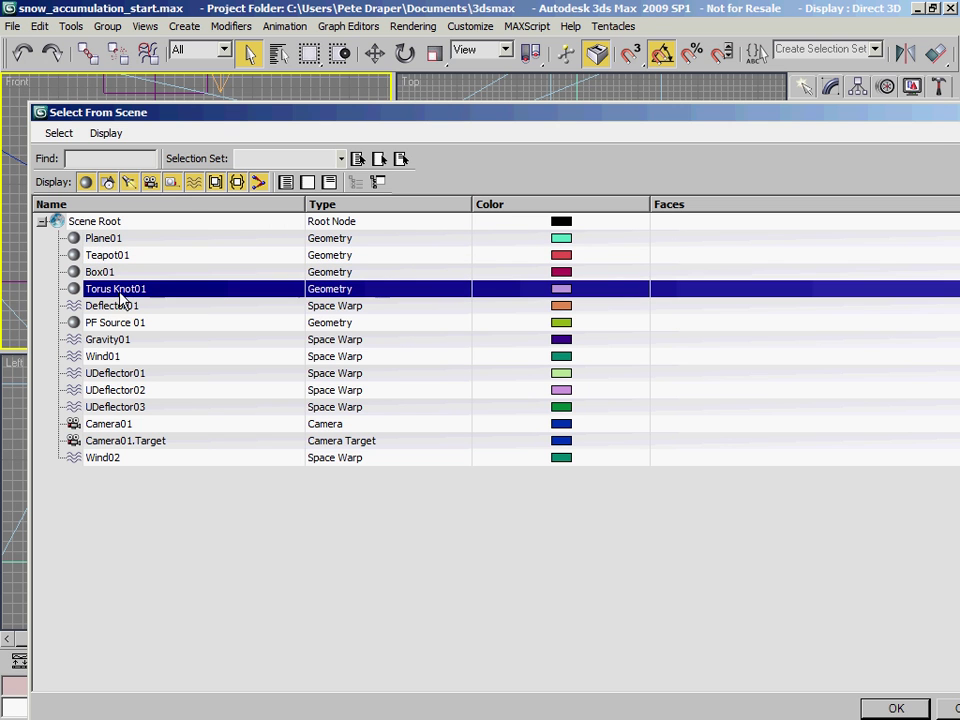
drag(204, 116, 68, 111)
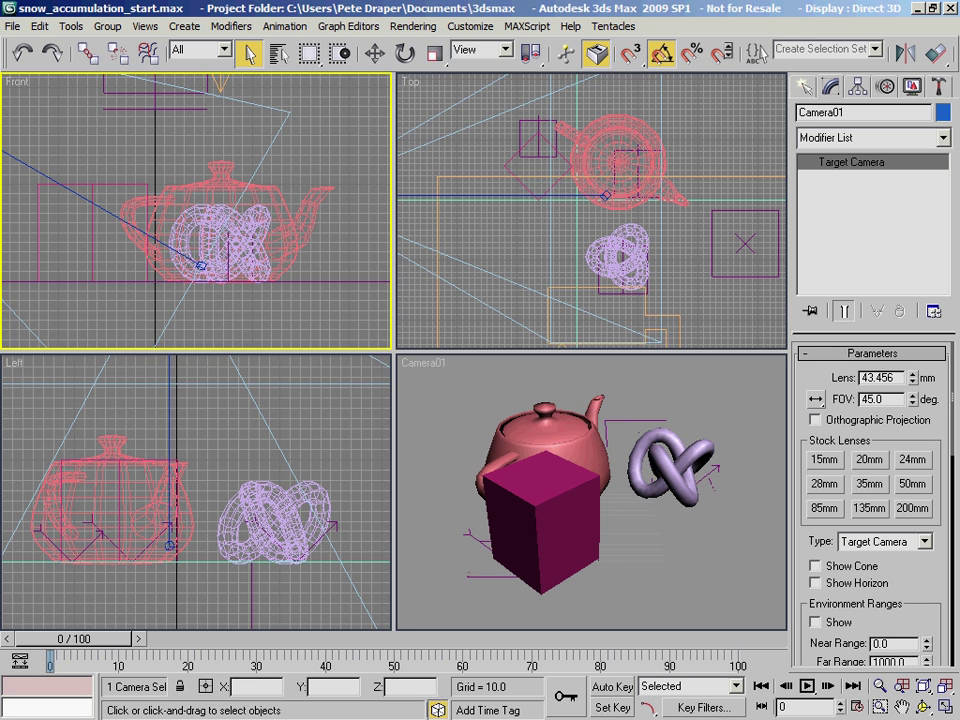
- Look over the deflector and wind entries in the scene's object list and select Wind01
key(h)
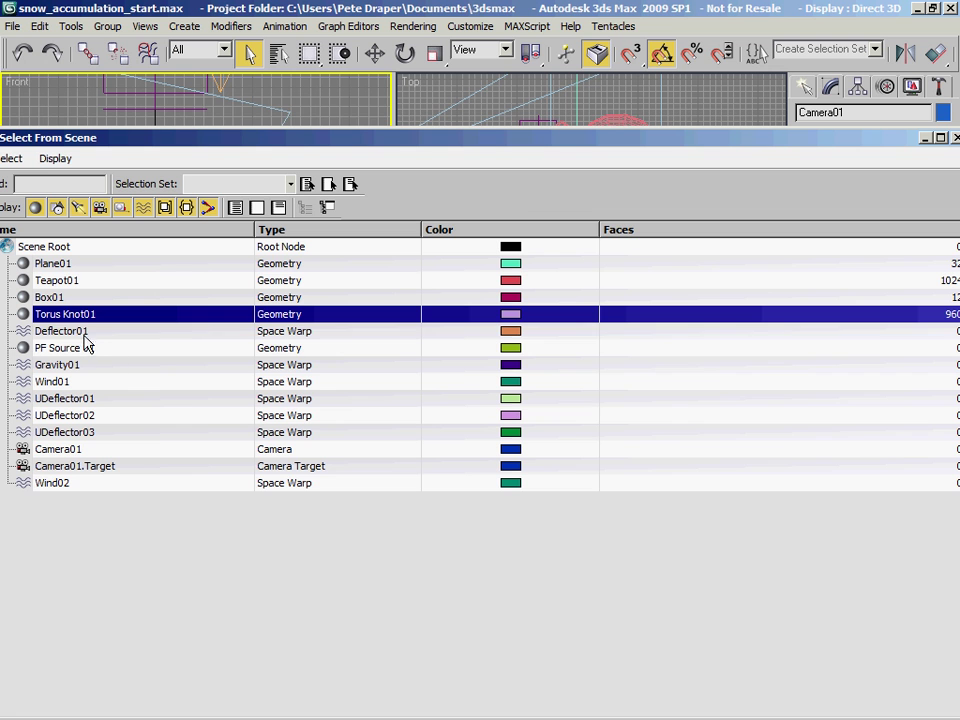
click(87, 333)
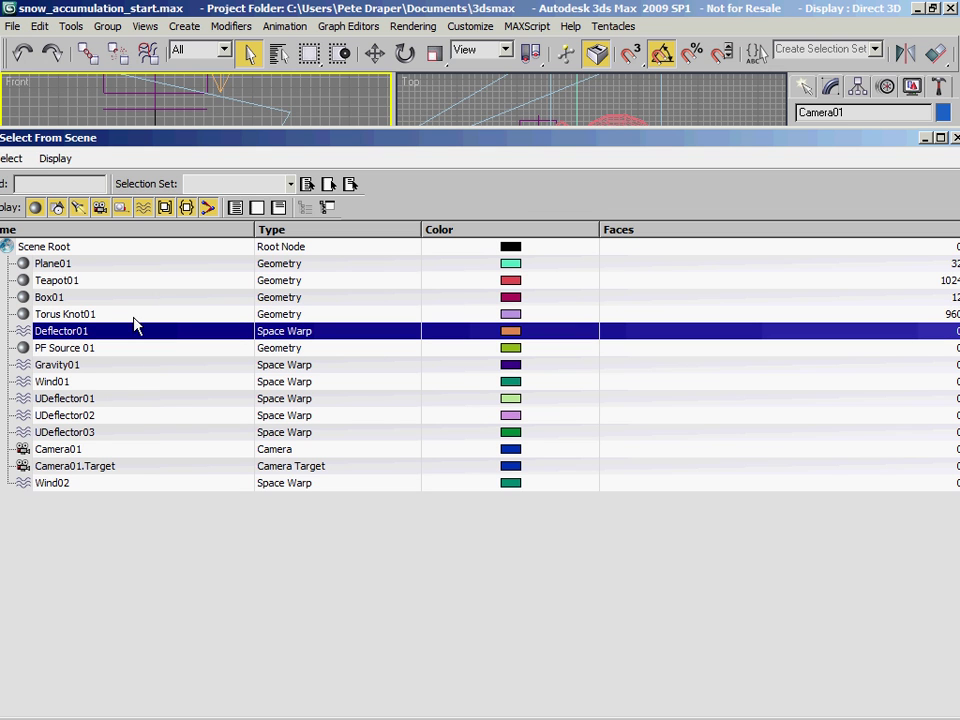
drag(267, 145, 403, 323)
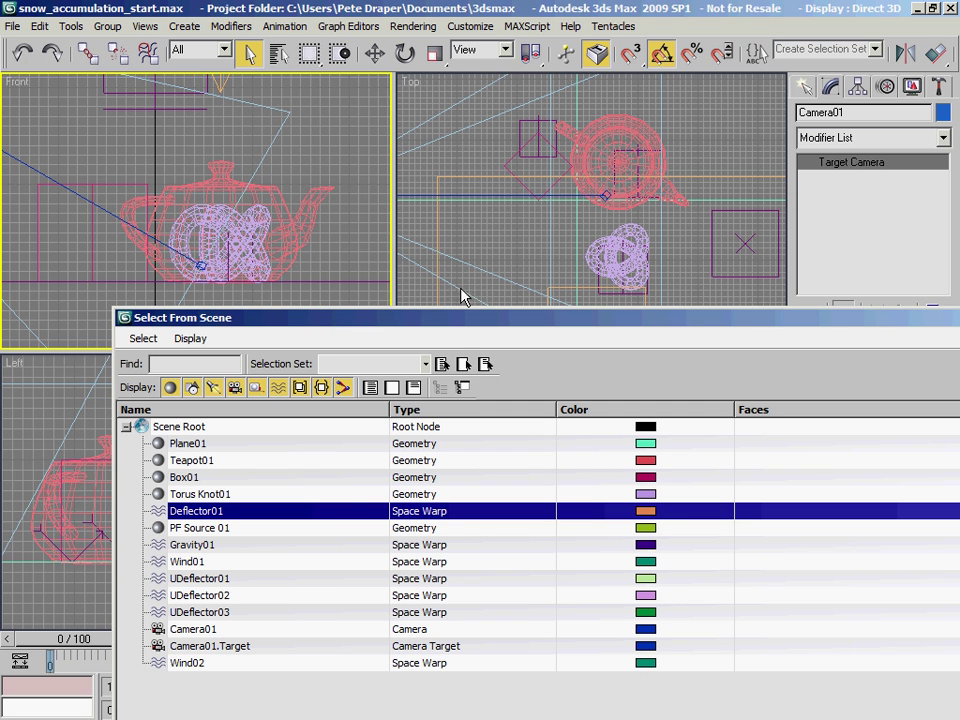
click(243, 562)
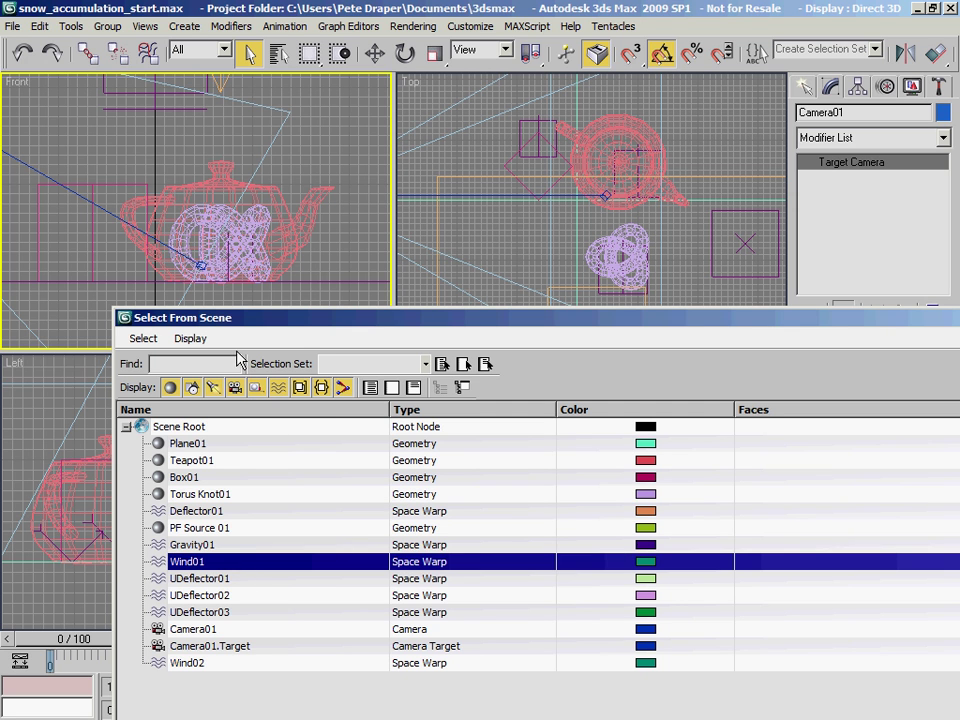
drag(295, 322, 0, 98)
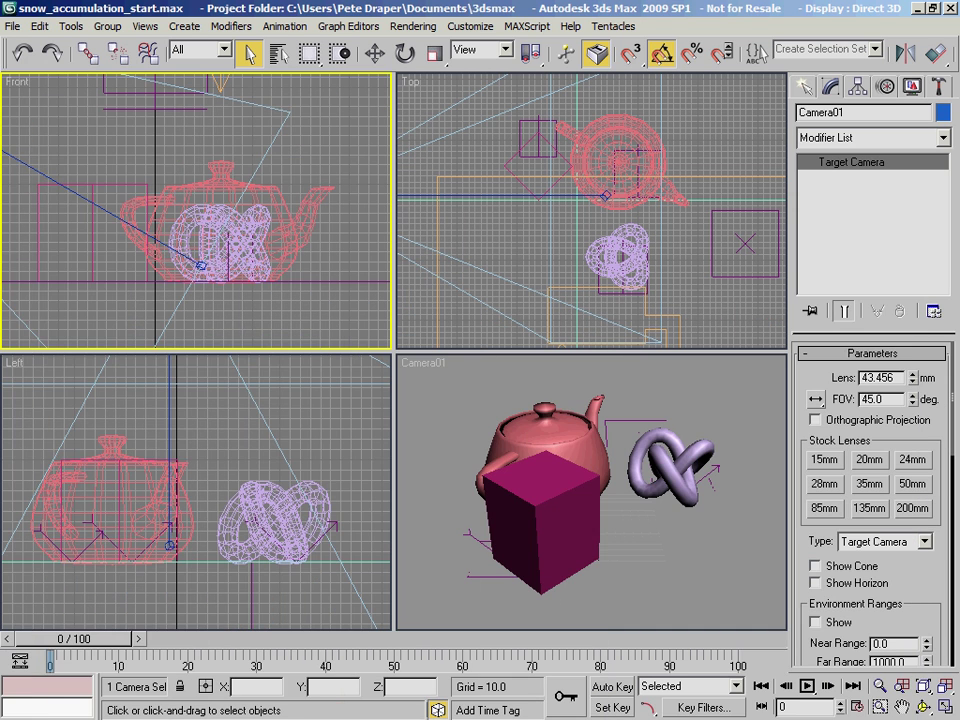
key(Return)
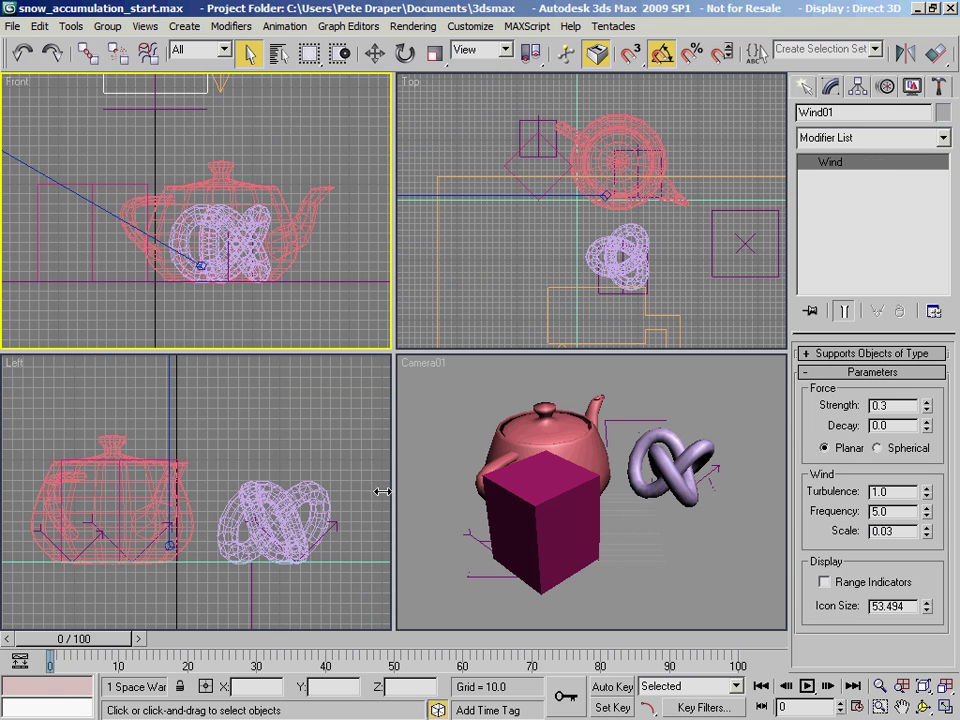
- Examine Wind01's placement in the Top and Left views and its strength, frequency and scale settings
middle_drag(493, 246, 593, 146)
scroll(204, 476, down, 5)
middle_drag(242, 456, 213, 470)
scroll(213, 470, up, 3)
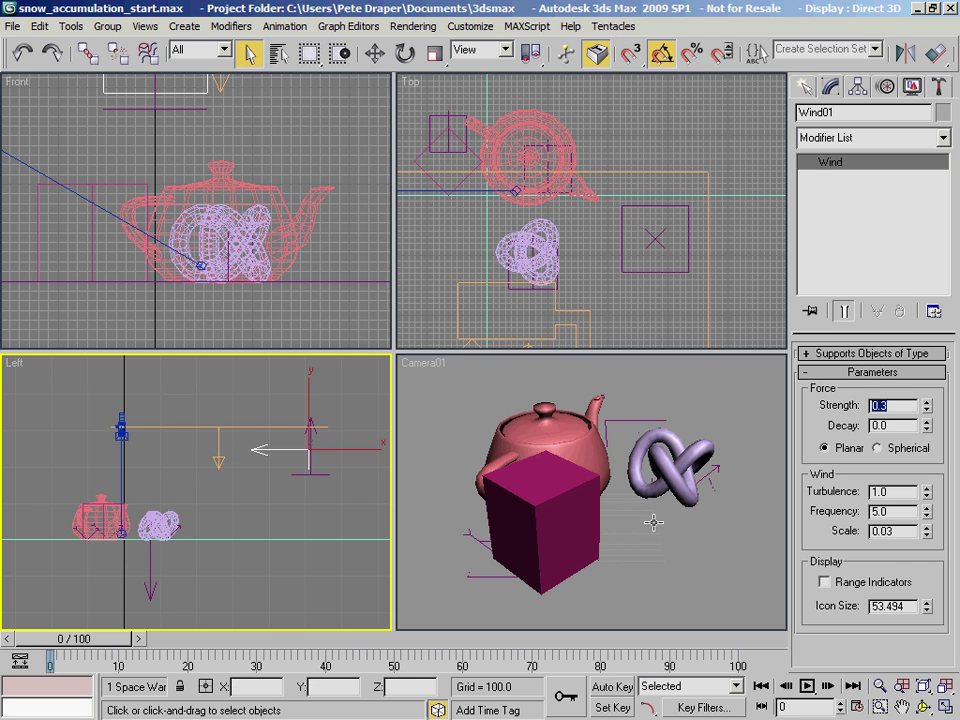
double_click(880, 511)
double_click(870, 532)
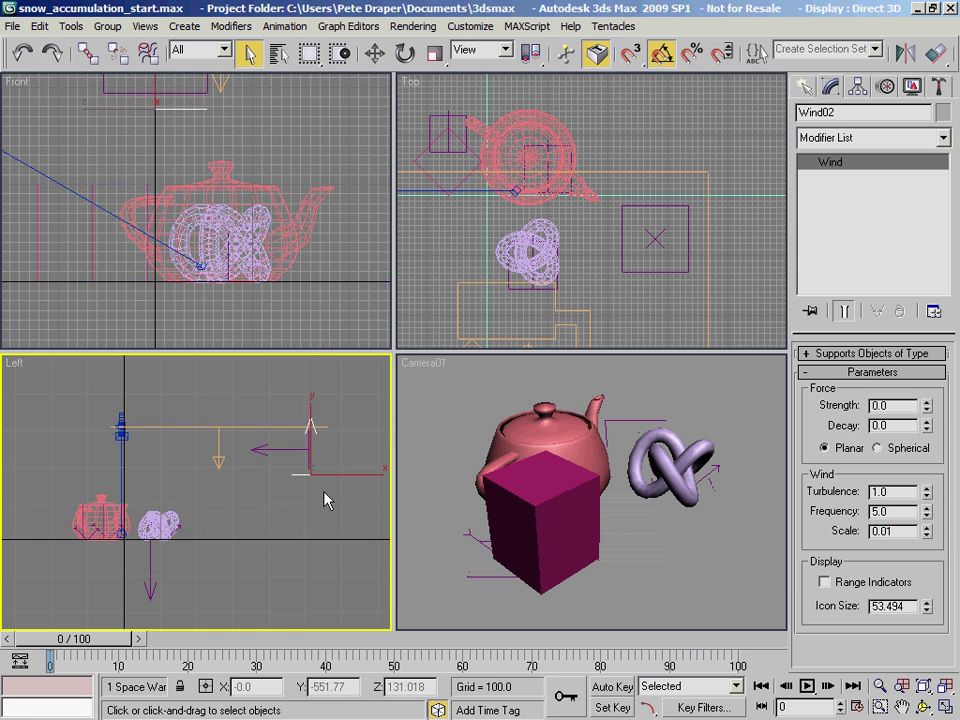
- Examine the strength, turbulence, frequency and scale settings of Wind02
double_click(893, 405)
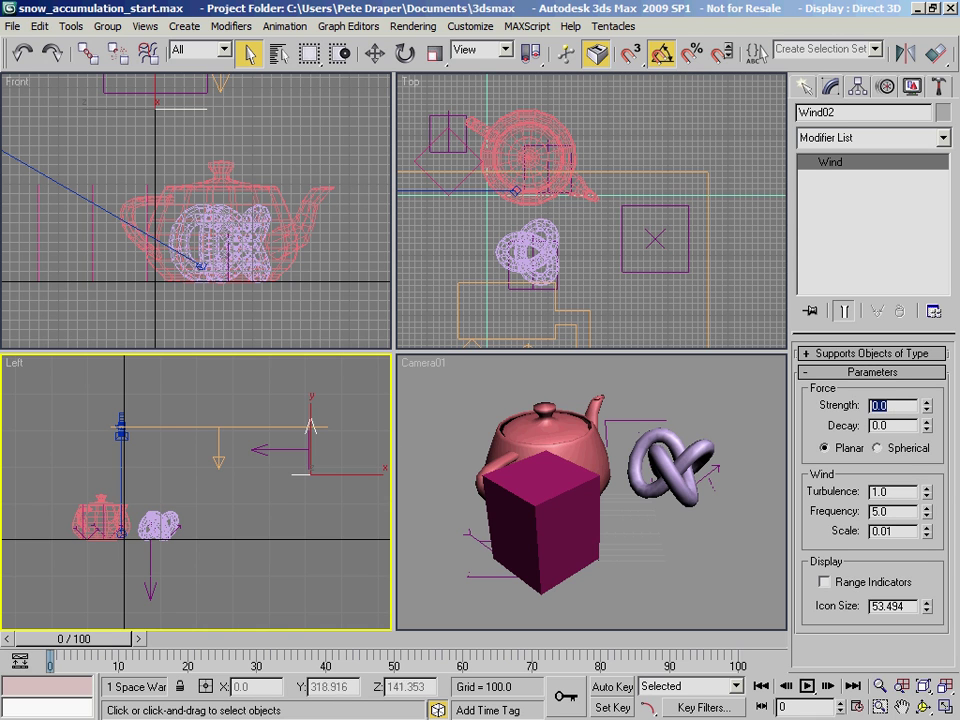
double_click(908, 492)
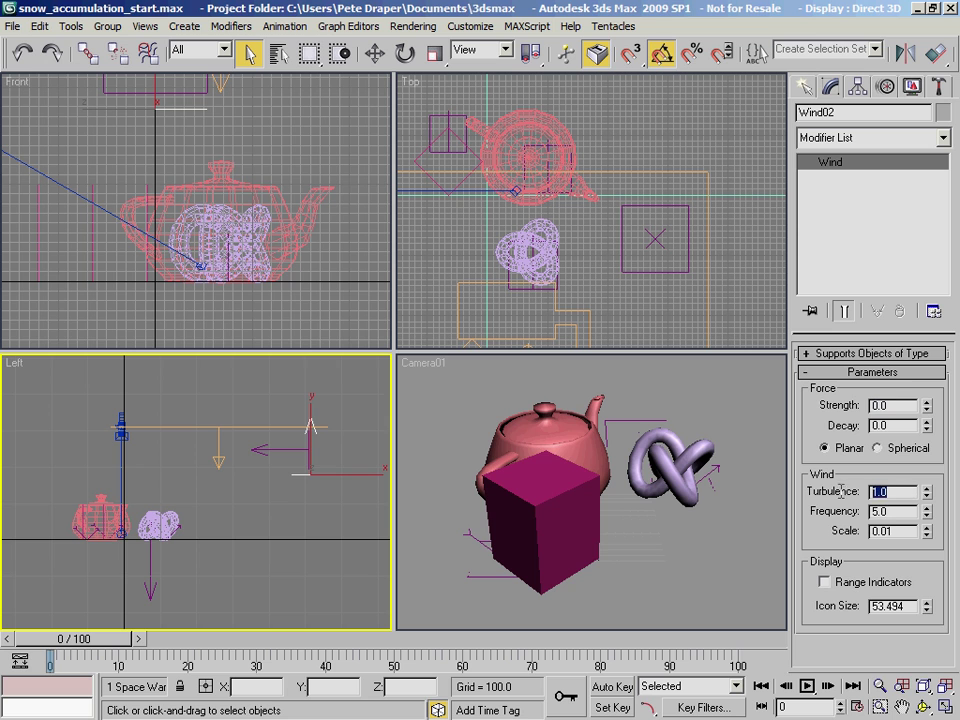
double_click(895, 510)
double_click(896, 531)
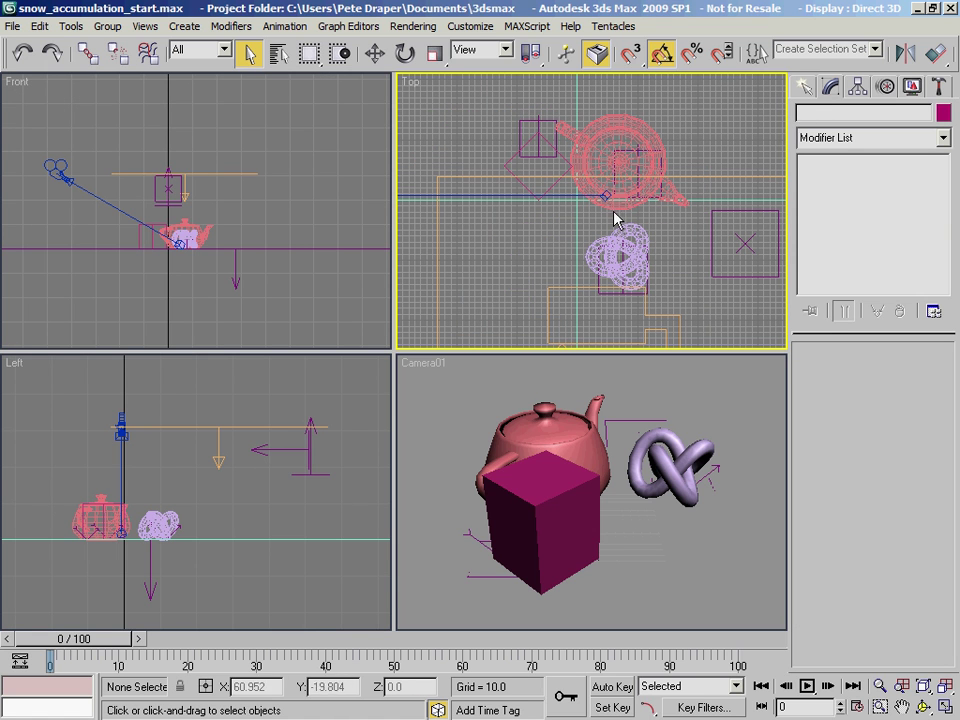
- Inspect the UDeflectors for the box, teapot and torus knot, checking their assigned objects and particle bounce settings
click(538, 131)
middle_drag(699, 265, 630, 216)
middle_drag(469, 97, 495, 148)
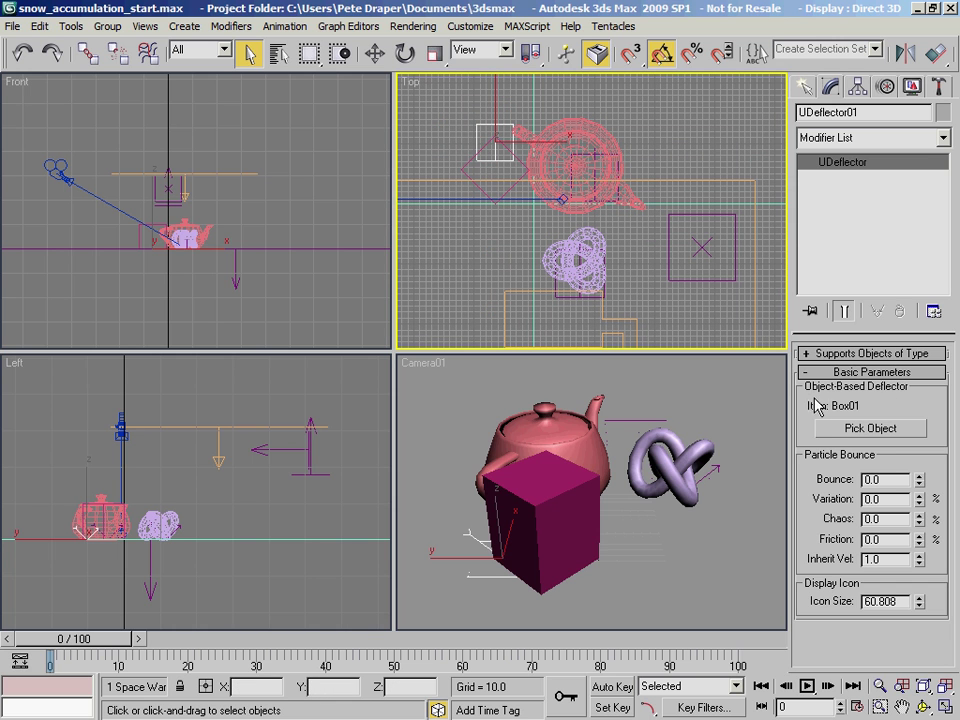
double_click(876, 479)
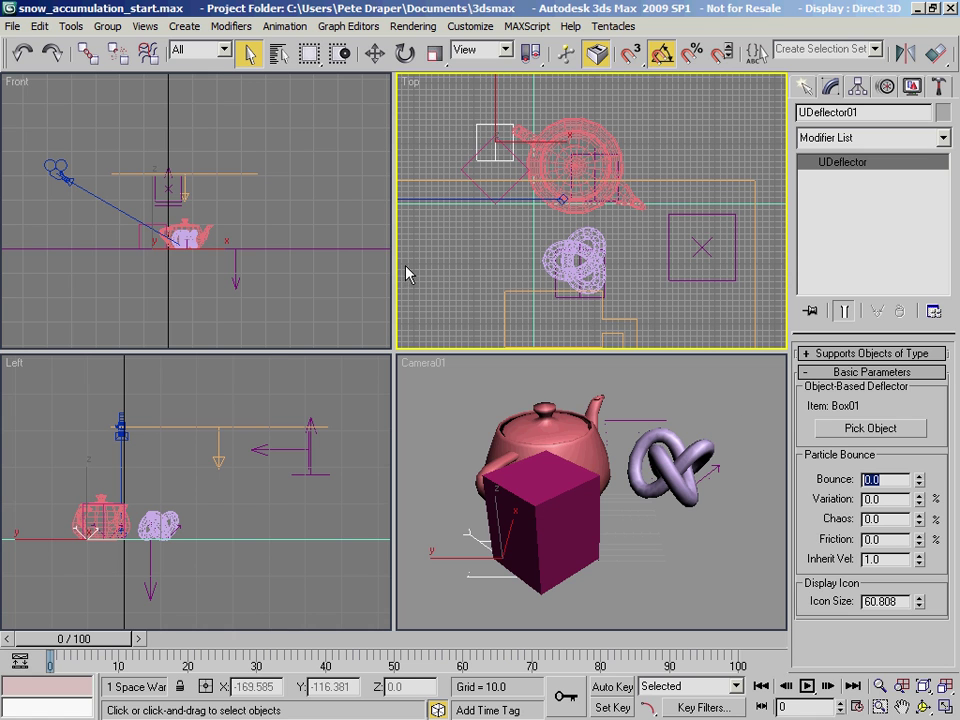
click(606, 178)
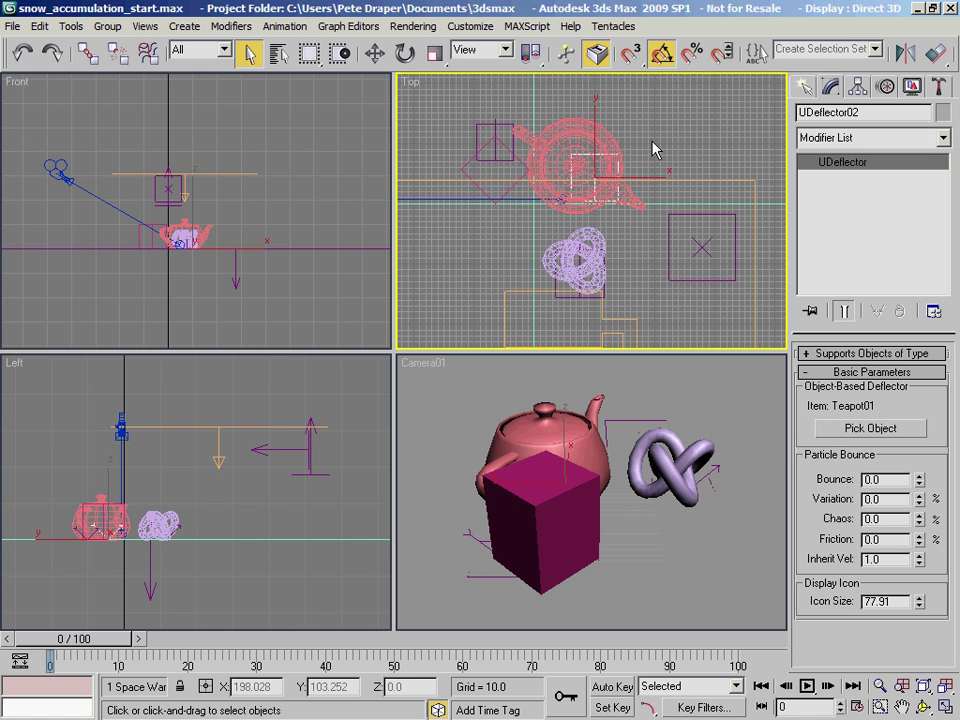
click(575, 297)
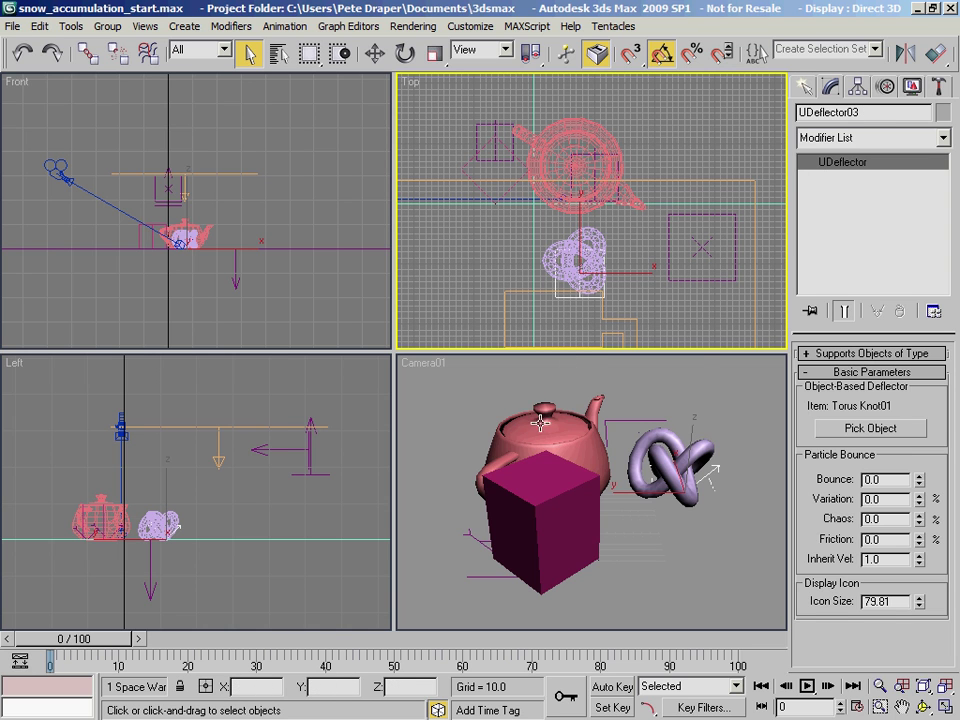
- Select the PF Source 01 emitter and examine its emitter icon dimensions and its viewport and render quantity multipliers
middle_drag(555, 258, 575, 227)
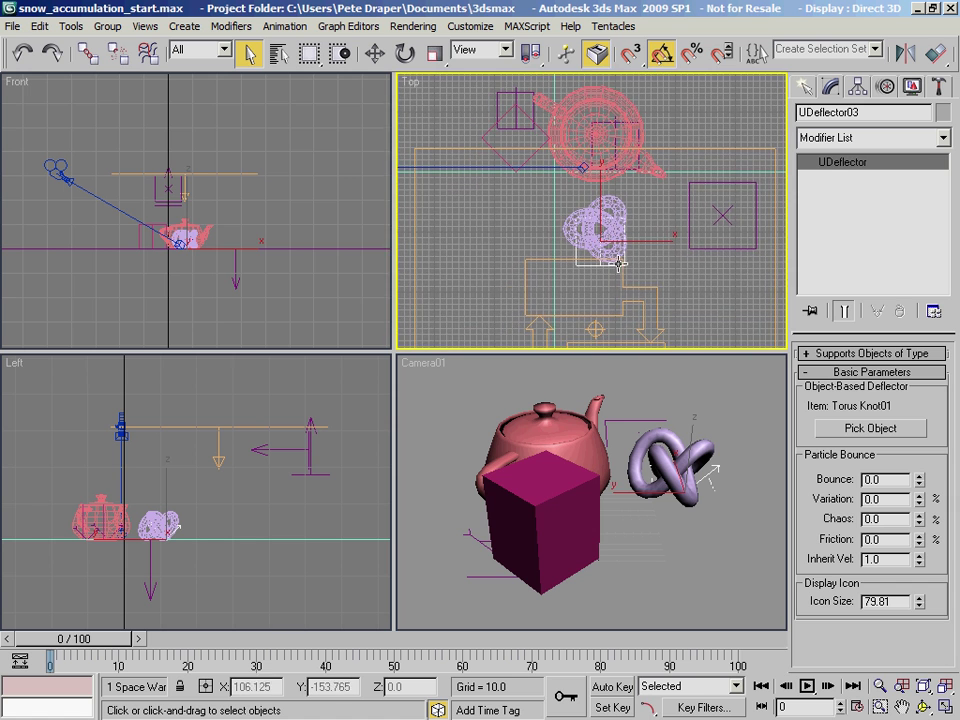
scroll(617, 263, down, 5)
middle_drag(600, 288, 612, 250)
click(210, 460)
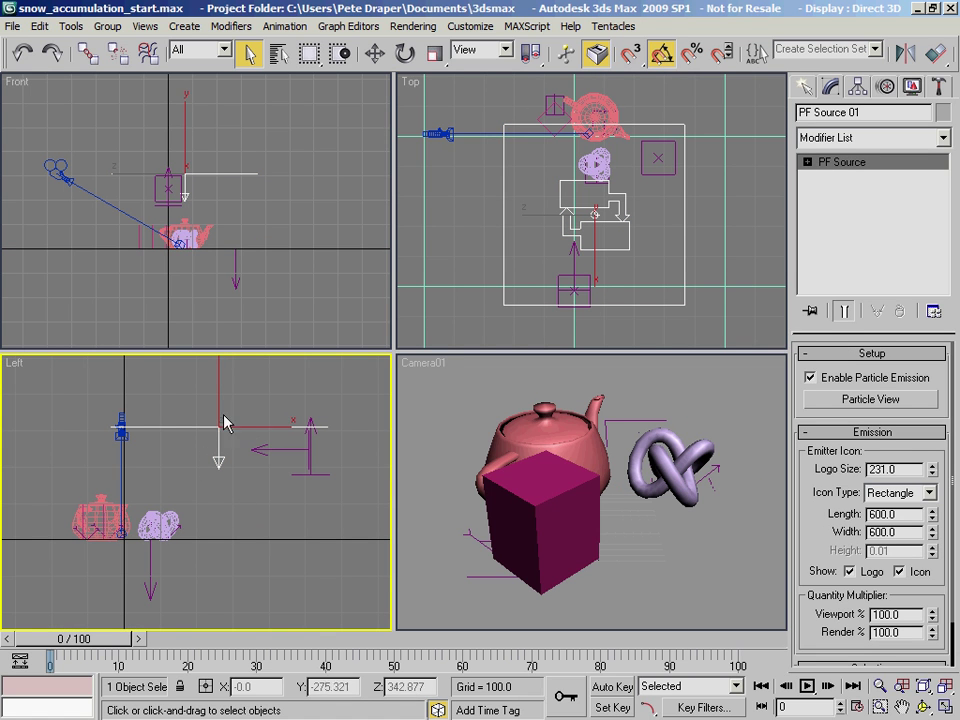
mouse_move(835, 612)
mouse_down()
mouse_move(838, 582)
mouse_move(840, 617)
mouse_up()
drag(904, 516, 836, 530)
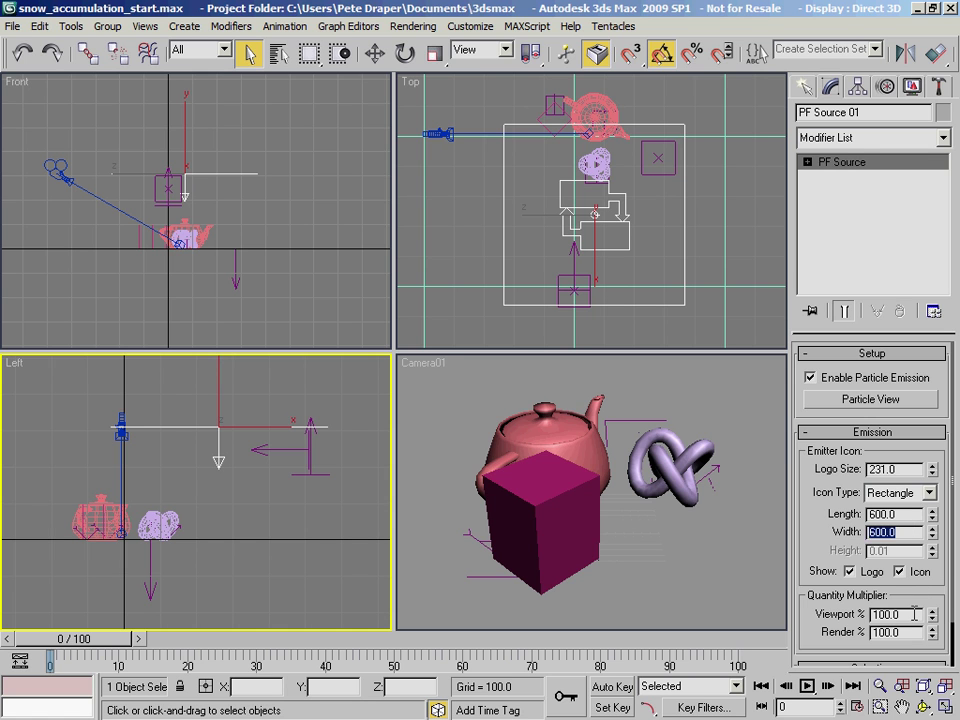
drag(914, 614, 873, 614)
drag(827, 555, 810, 484)
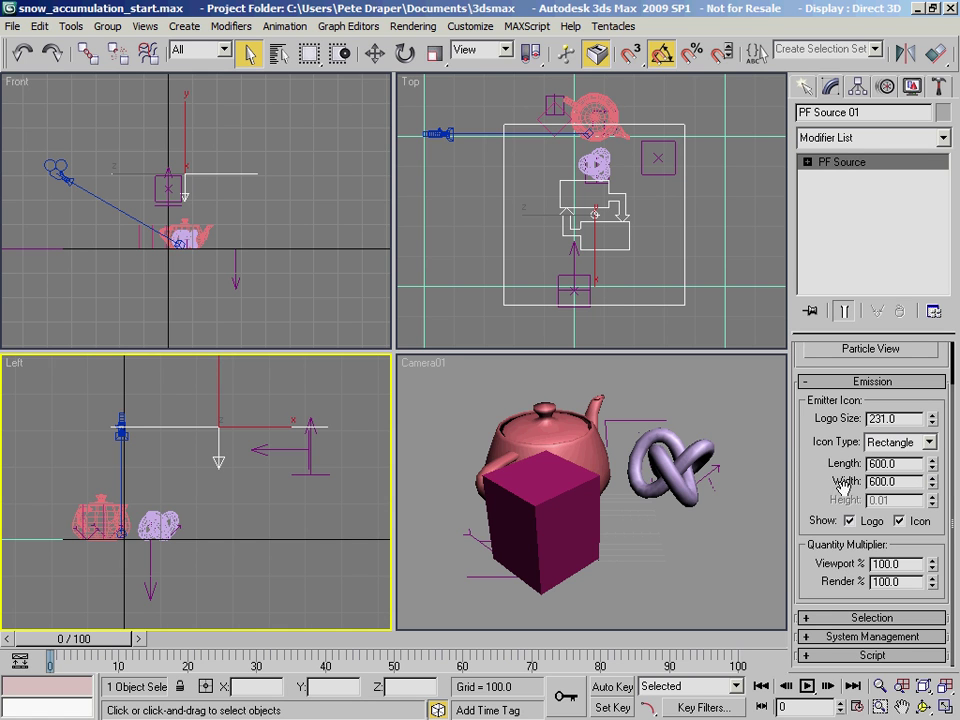
drag(913, 584, 884, 585)
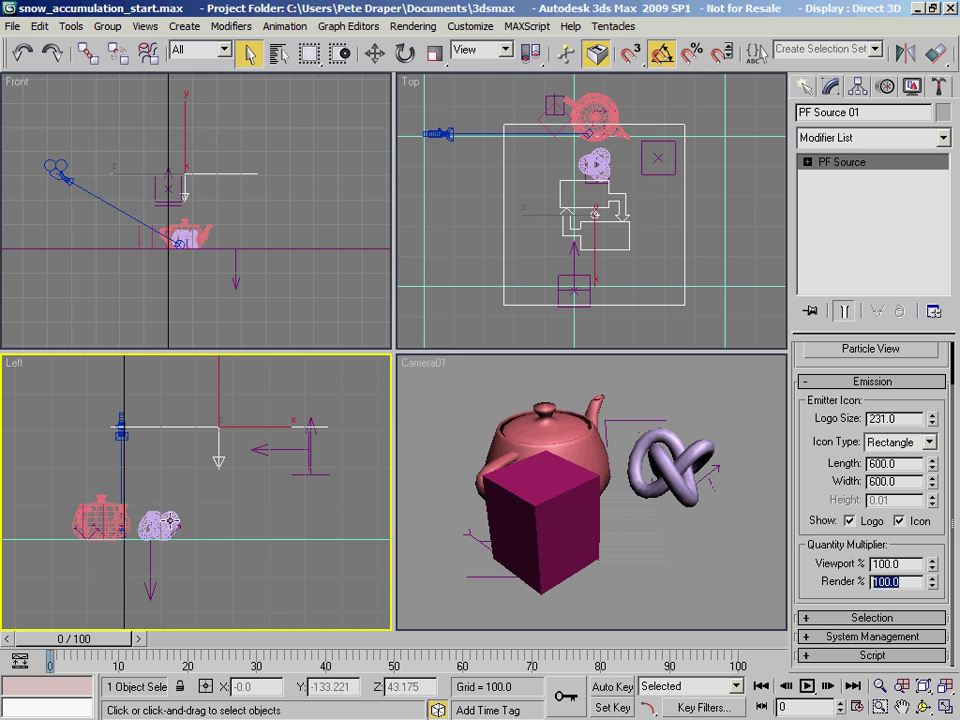
- Check the particle amount upper limit in PF Source 01's System Management settings
click(879, 638)
drag(838, 588, 850, 558)
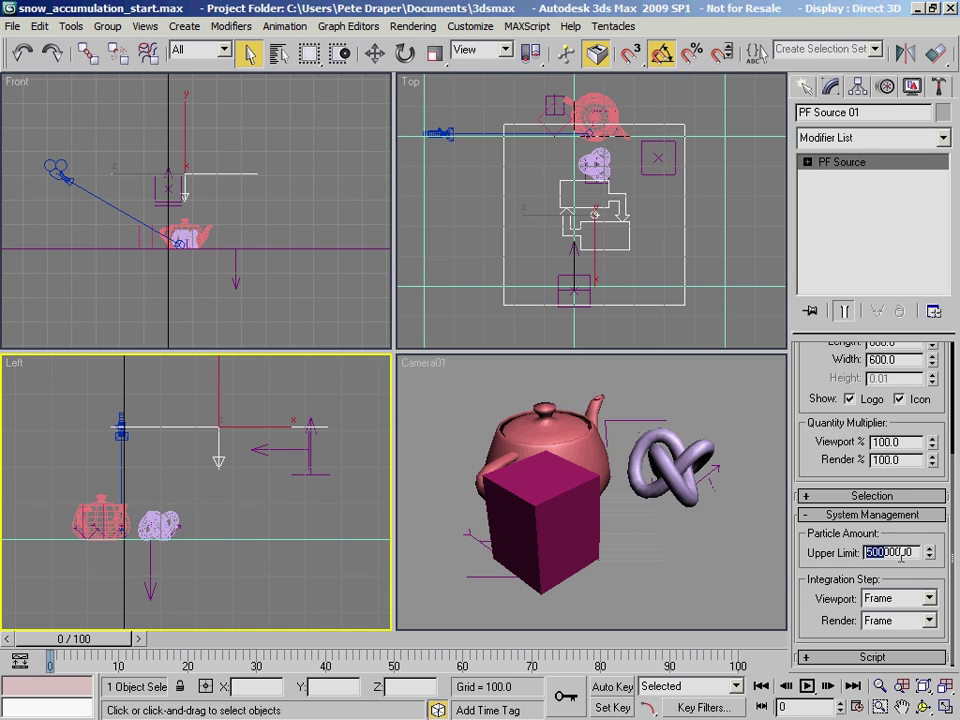
drag(915, 552, 819, 551)
click(840, 587)
- Create a new Birth event in Particle View and place it below the PF Source 01 event
right_click(748, 419)
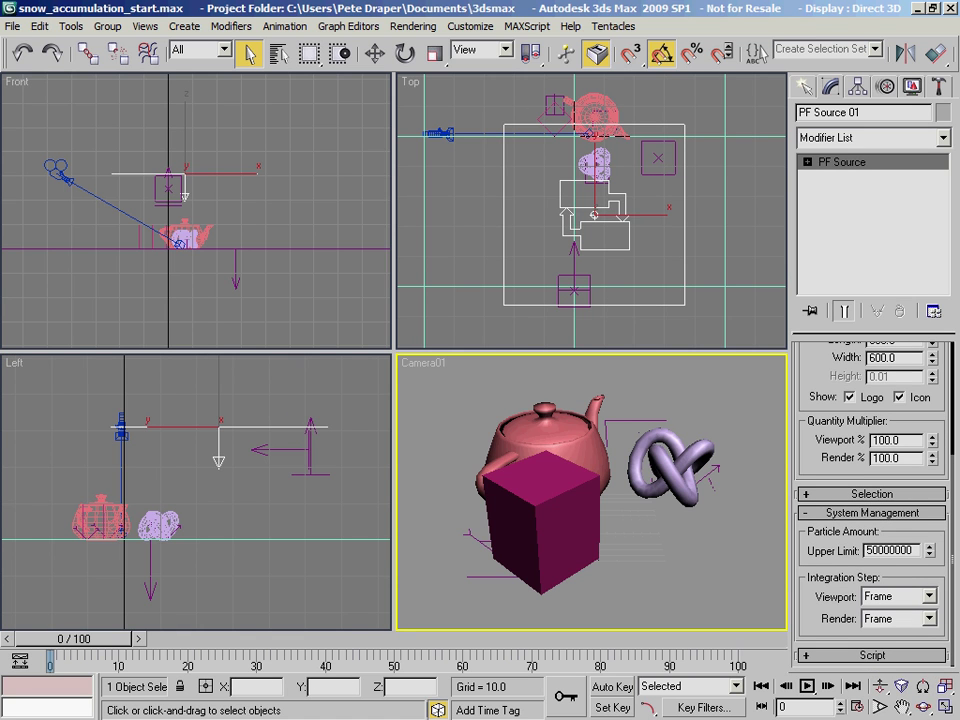
key(6)
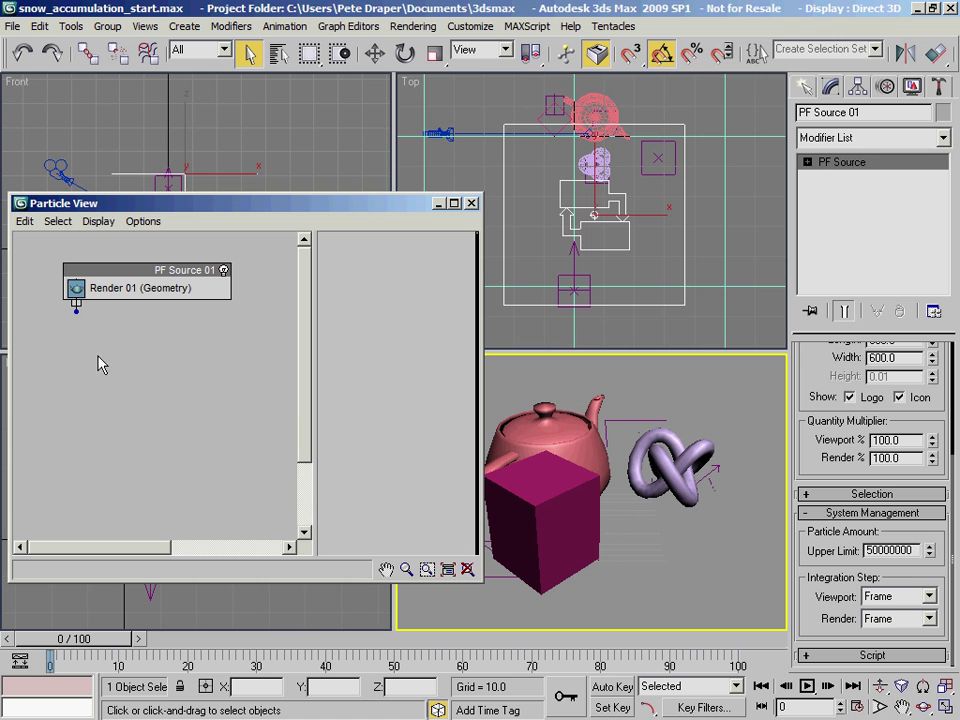
right_click(116, 334)
mouse_move(150, 382)
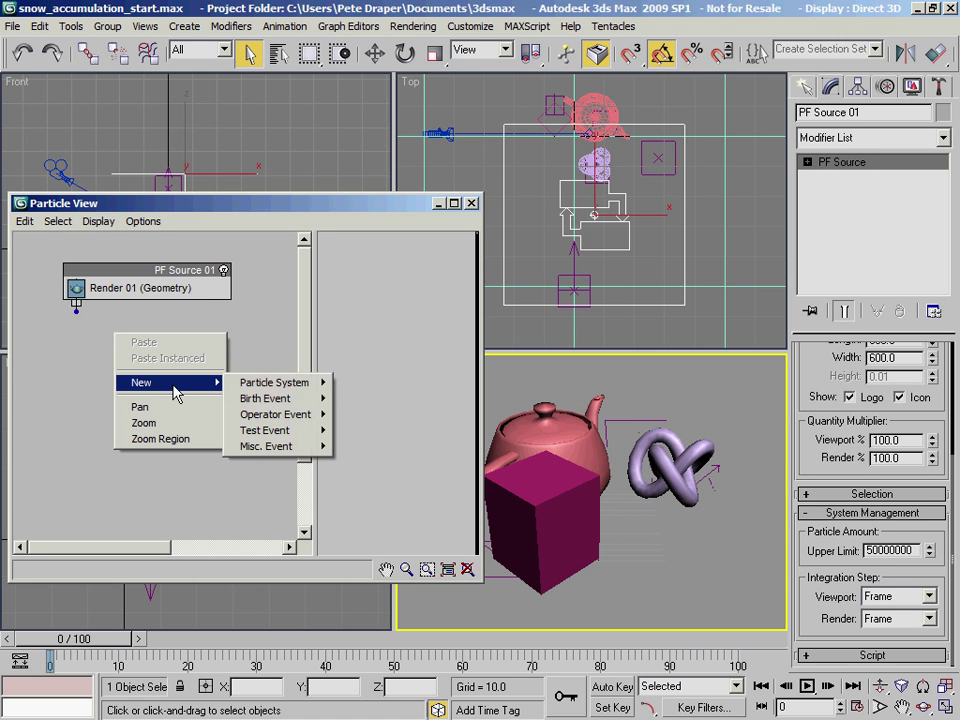
mouse_move(290, 398)
click(352, 397)
drag(197, 333, 172, 370)
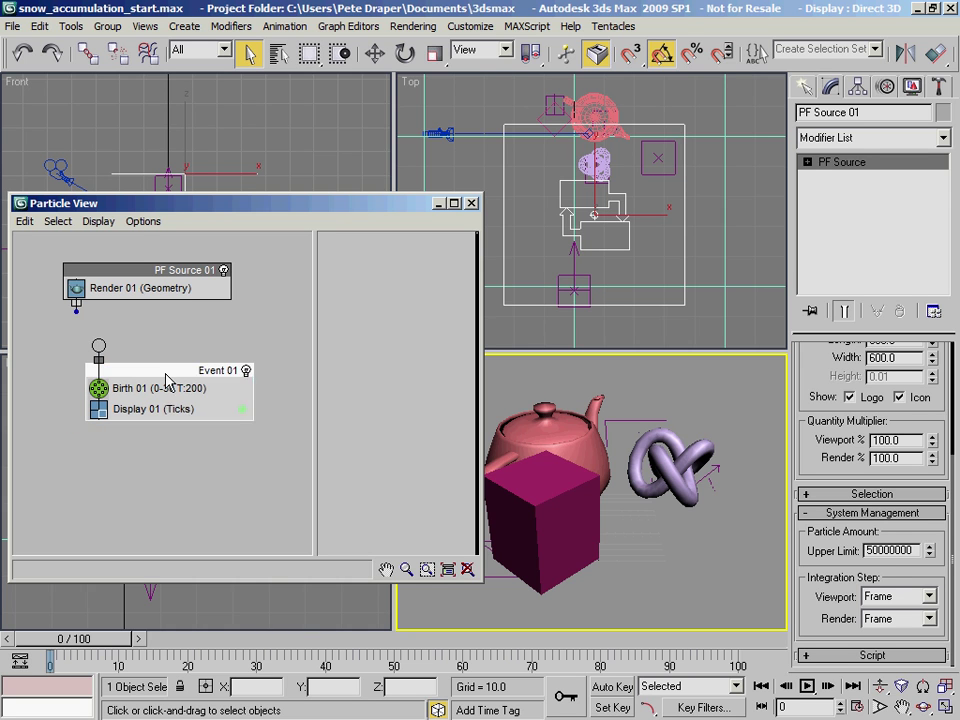
- Rename the new event as Birth
right_click(166, 372)
click(224, 568)
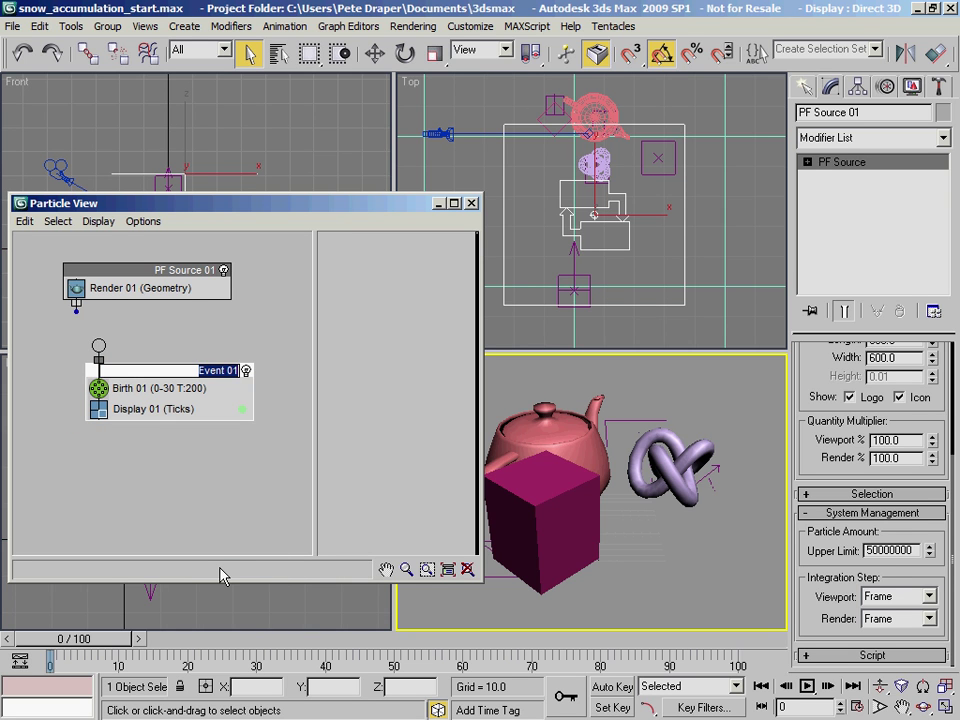
key(BackSpace)
- Set the Birth 01 operator's Emit Stop to 100 and its Amount to 500000
click(196, 392)
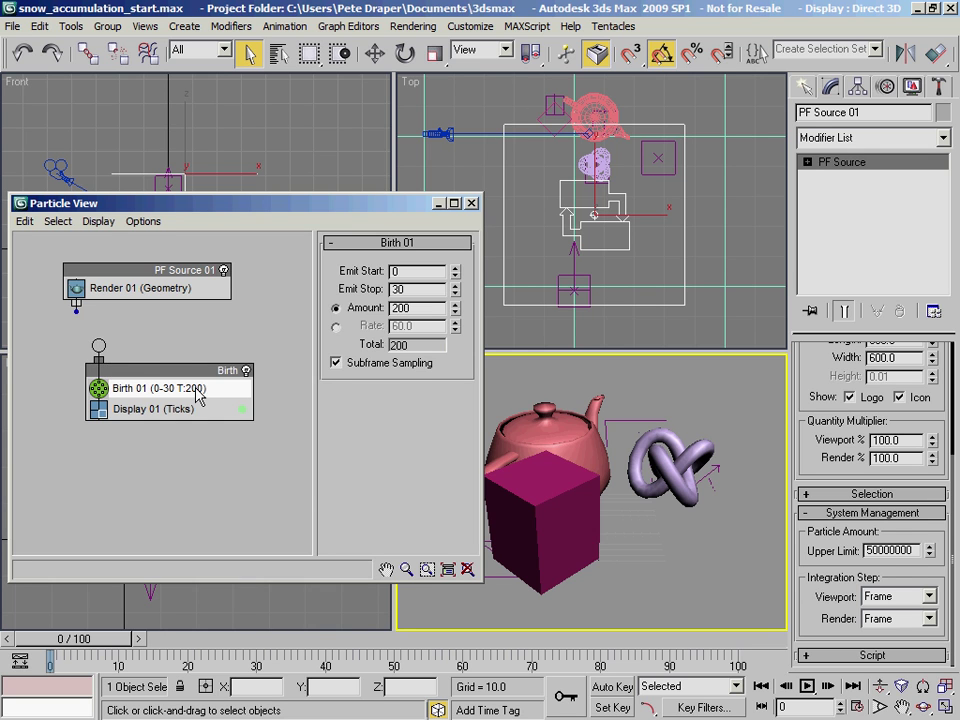
double_click(419, 289)
text(100)
key(Return)
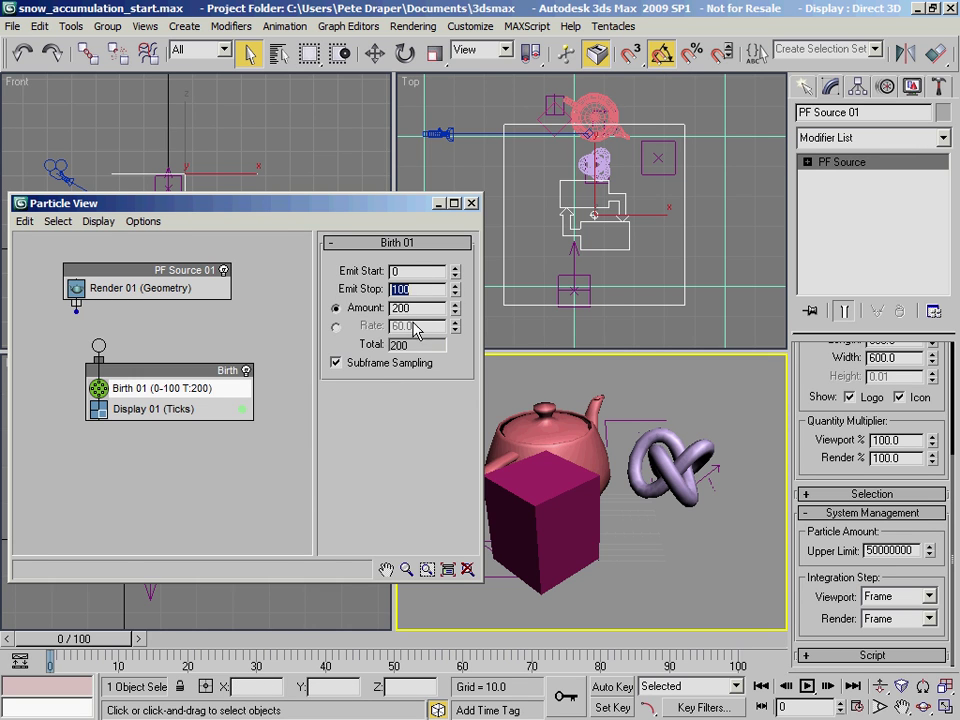
click(415, 310)
text(500000)
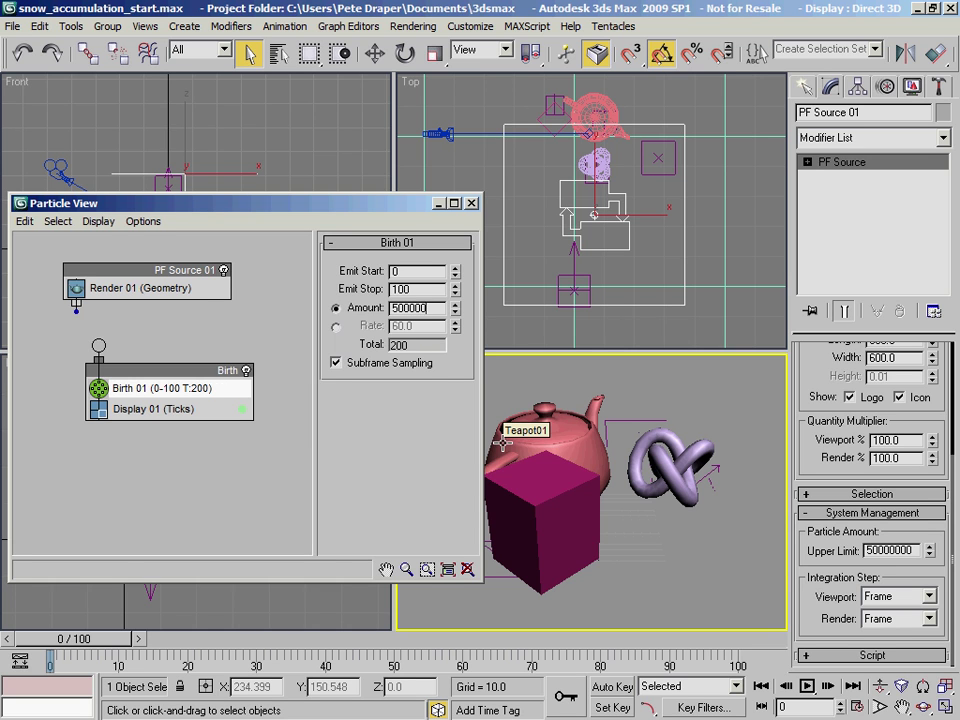
- Confirm the Birth 01 amount of 500000 and wire the PF Source 01 output to the Birth event's input
key(Return)
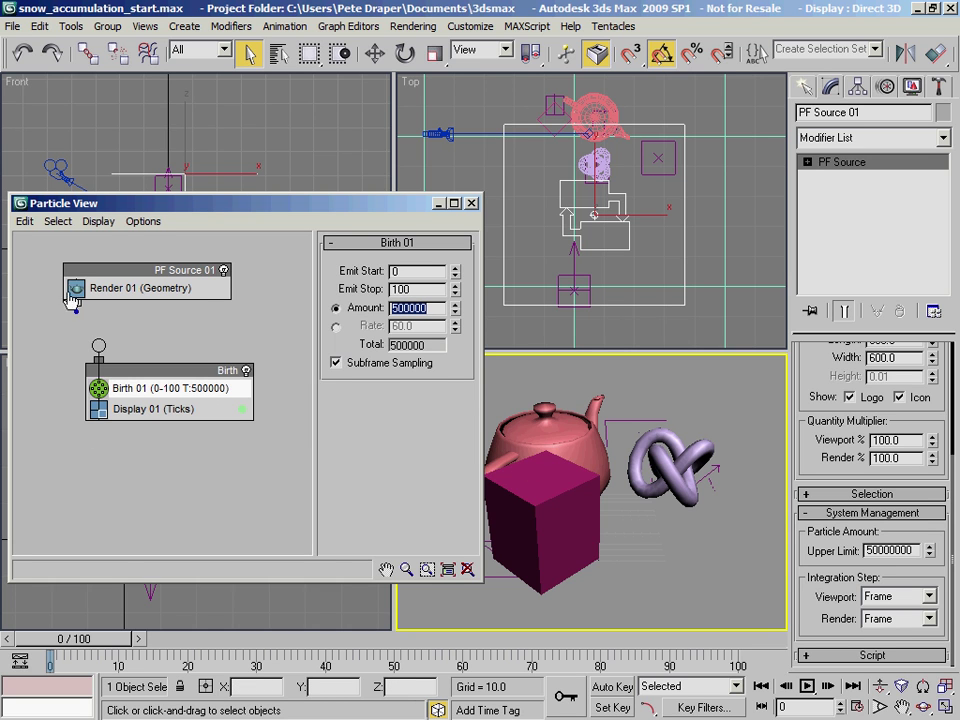
drag(76, 303, 124, 363)
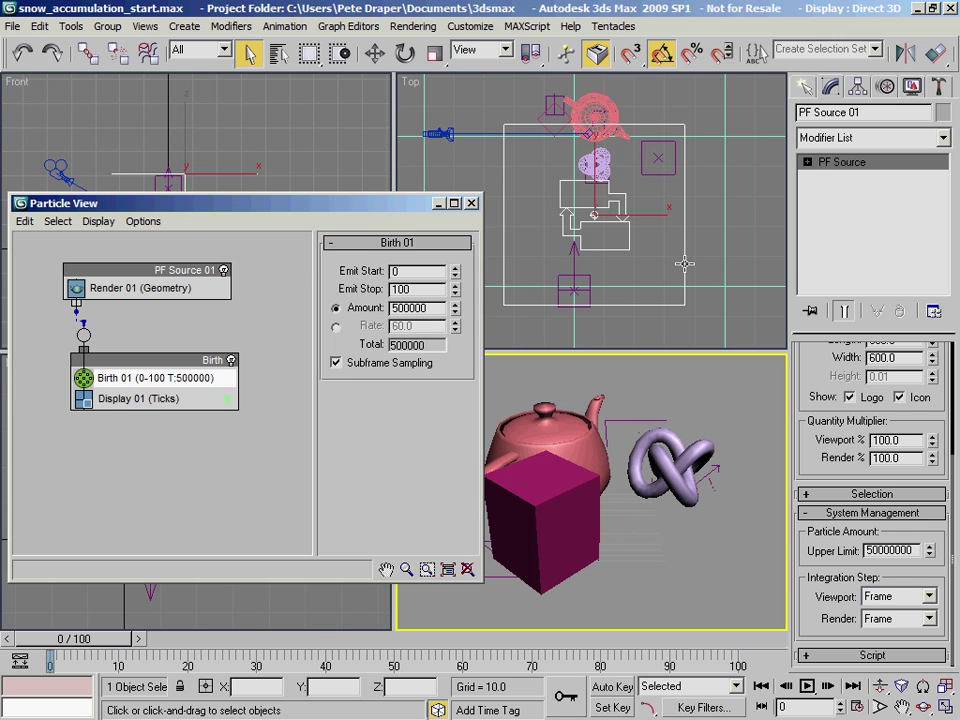
- Add a Position Icon operator to the Birth event between Birth 01 and Display 01
right_click(176, 388)
mouse_move(206, 405)
mouse_move(362, 412)
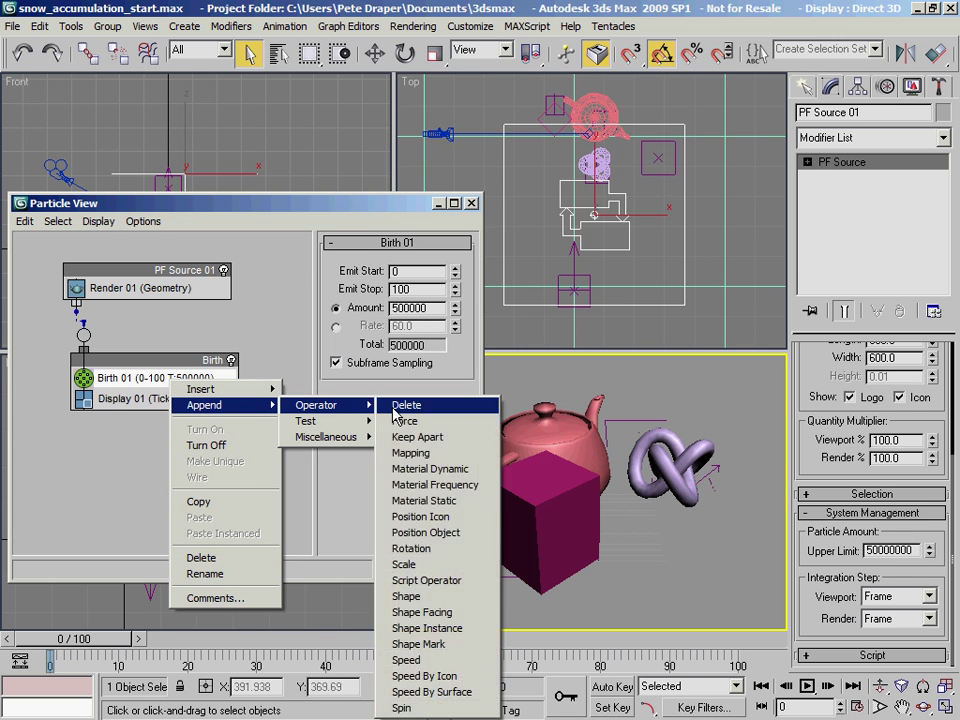
click(463, 517)
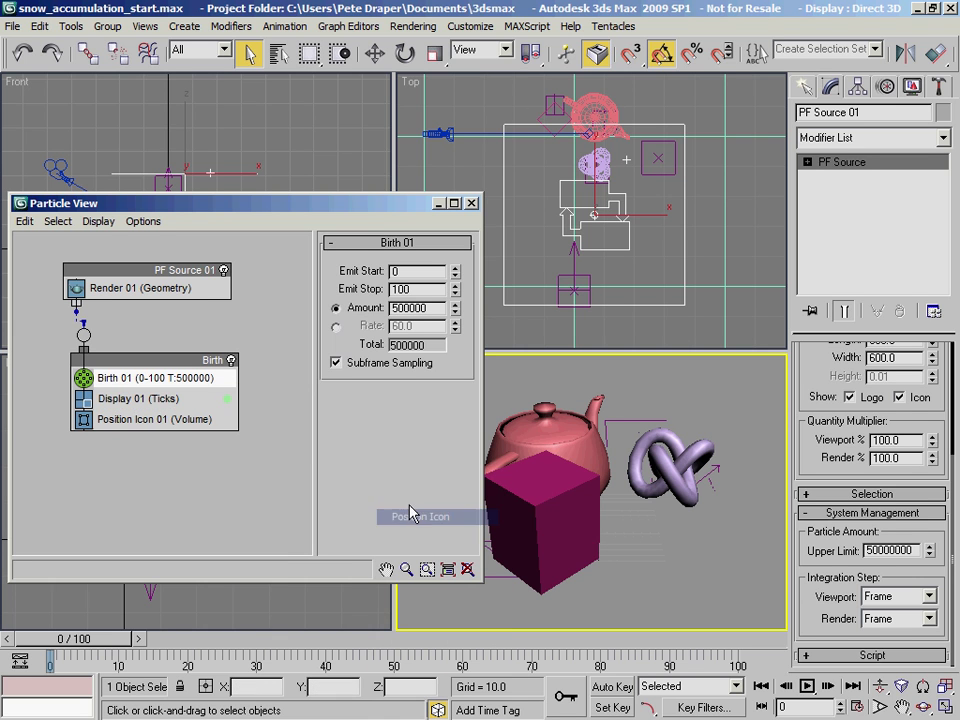
drag(142, 420, 148, 398)
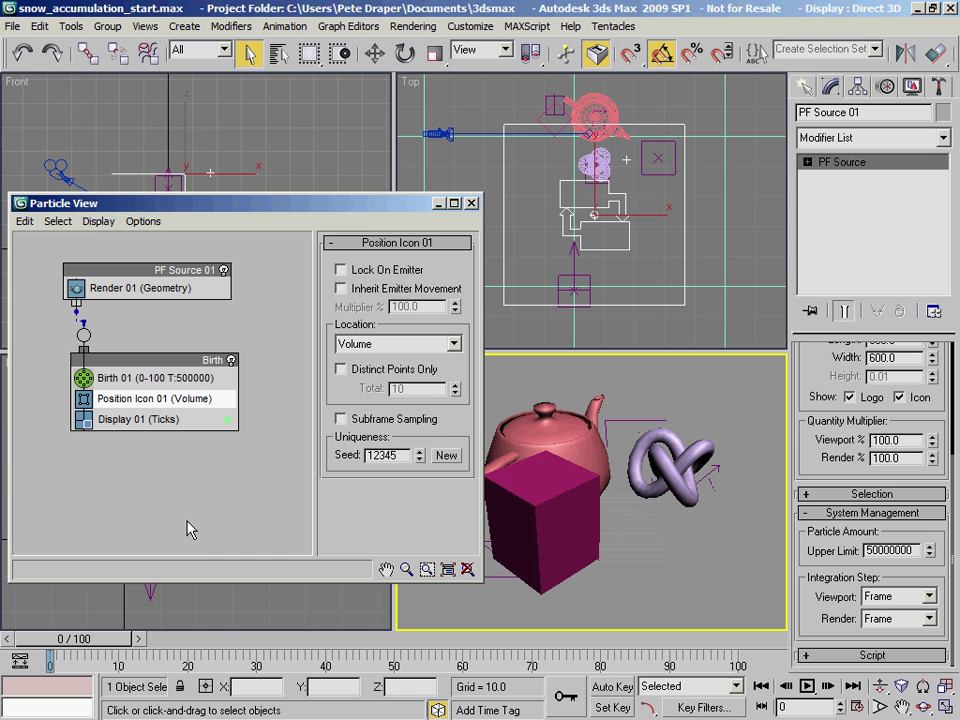
mouse_move(85, 640)
mouse_down()
mouse_move(135, 648)
mouse_move(95, 642)
mouse_up()
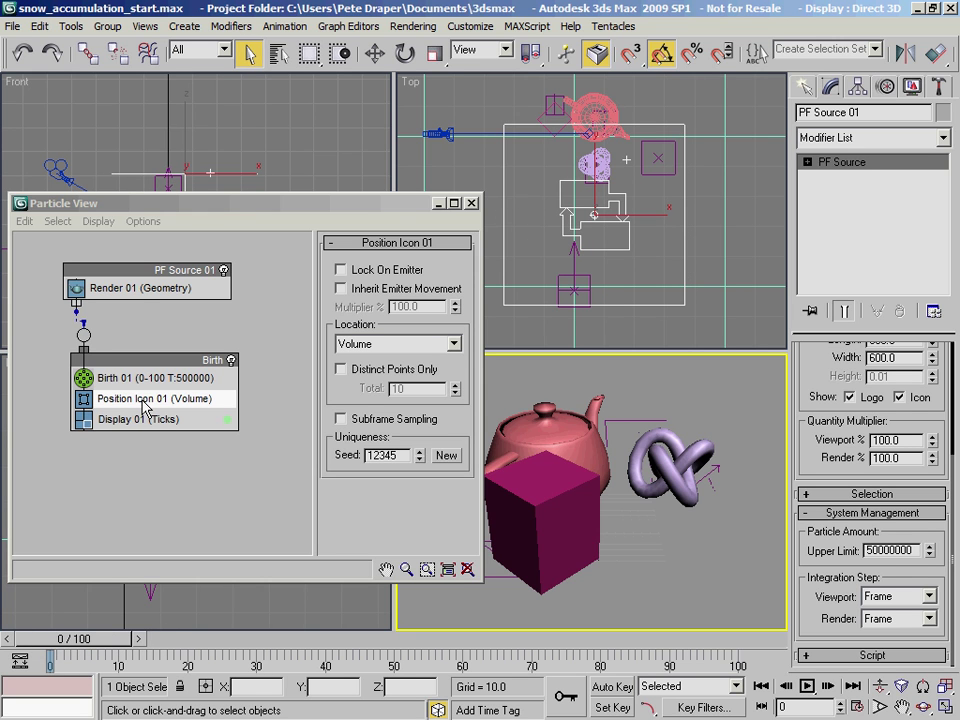
drag(157, 359, 152, 369)
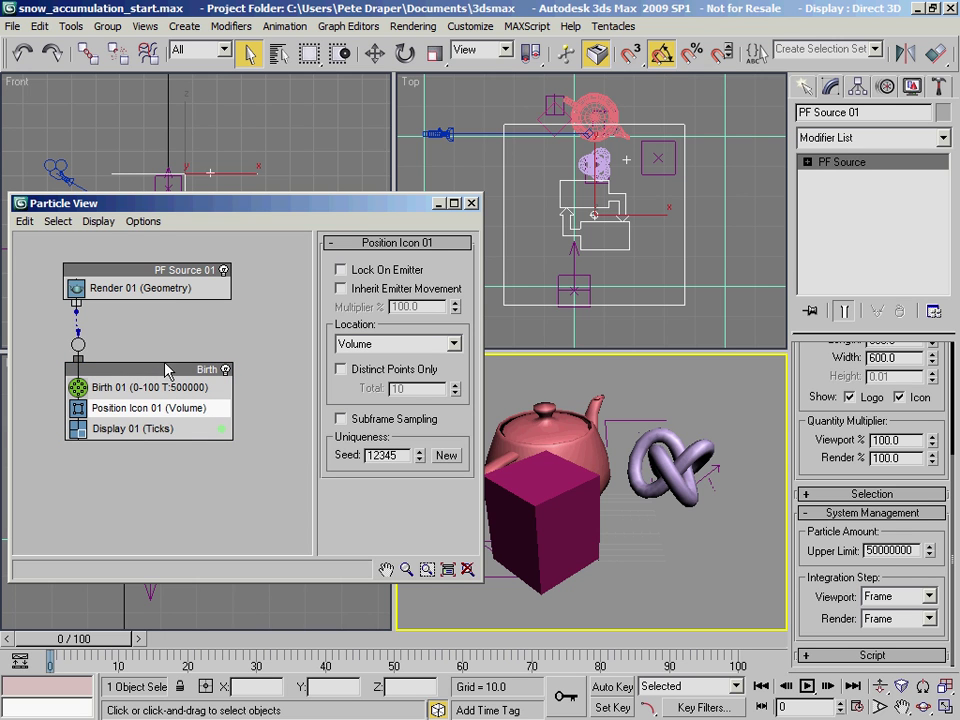
- Add a Force operator to the Birth event directly below Position Icon 01 and select it
right_click(155, 418)
mouse_move(200, 441)
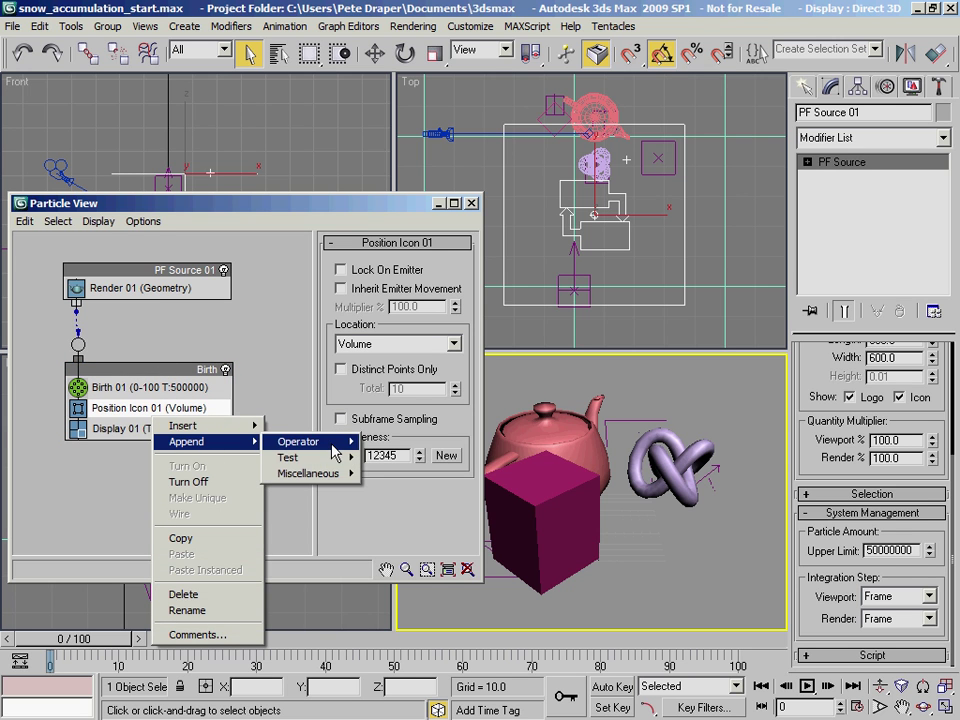
mouse_move(290, 443)
click(420, 157)
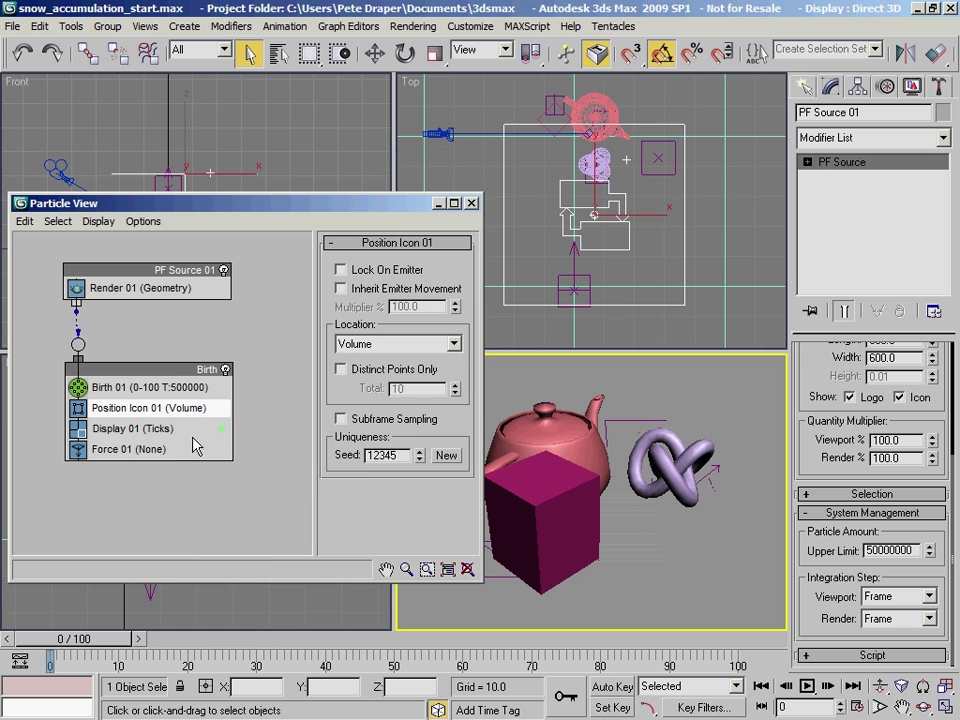
mouse_move(190, 448)
mouse_down()
mouse_move(236, 424)
mouse_move(176, 431)
mouse_up()
click(167, 430)
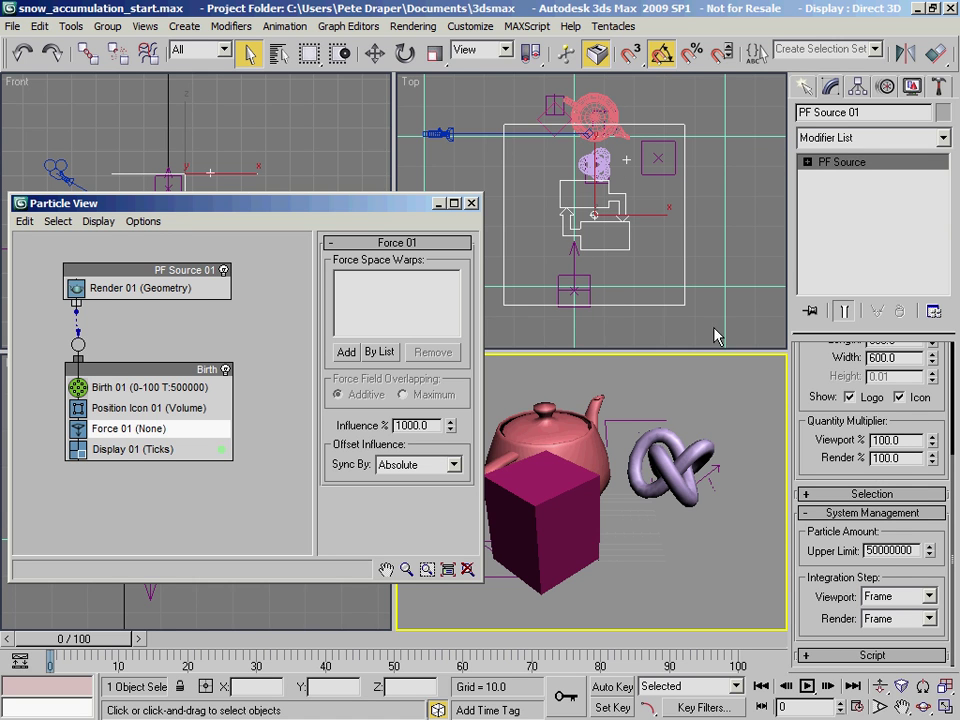
- Assign the Gravity01 space warp to the Force 01 operator
click(380, 353)
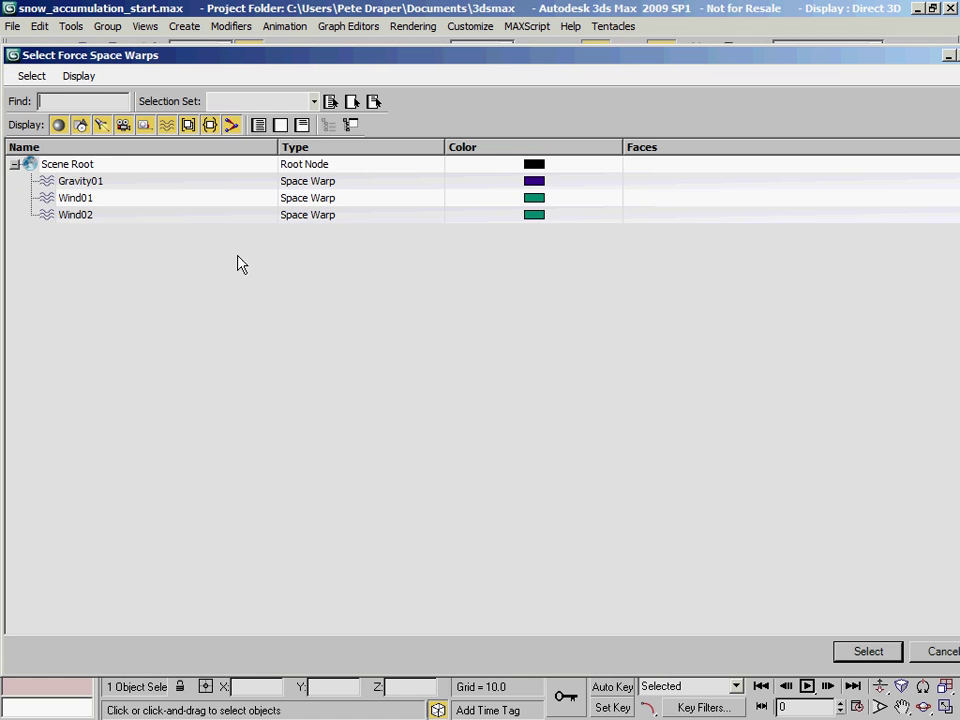
click(117, 184)
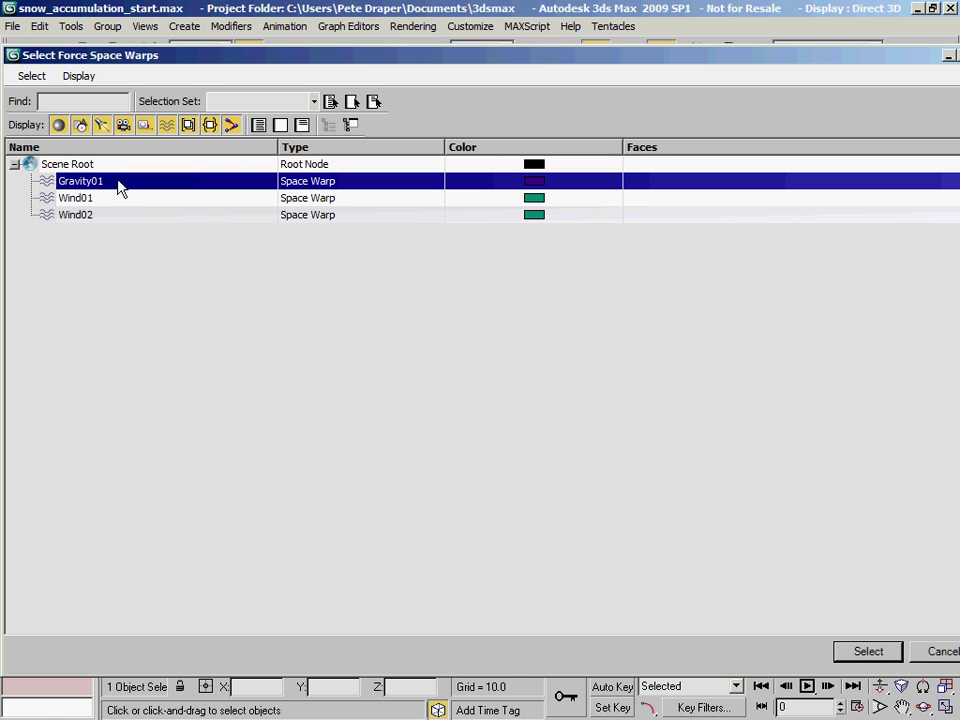
click(870, 648)
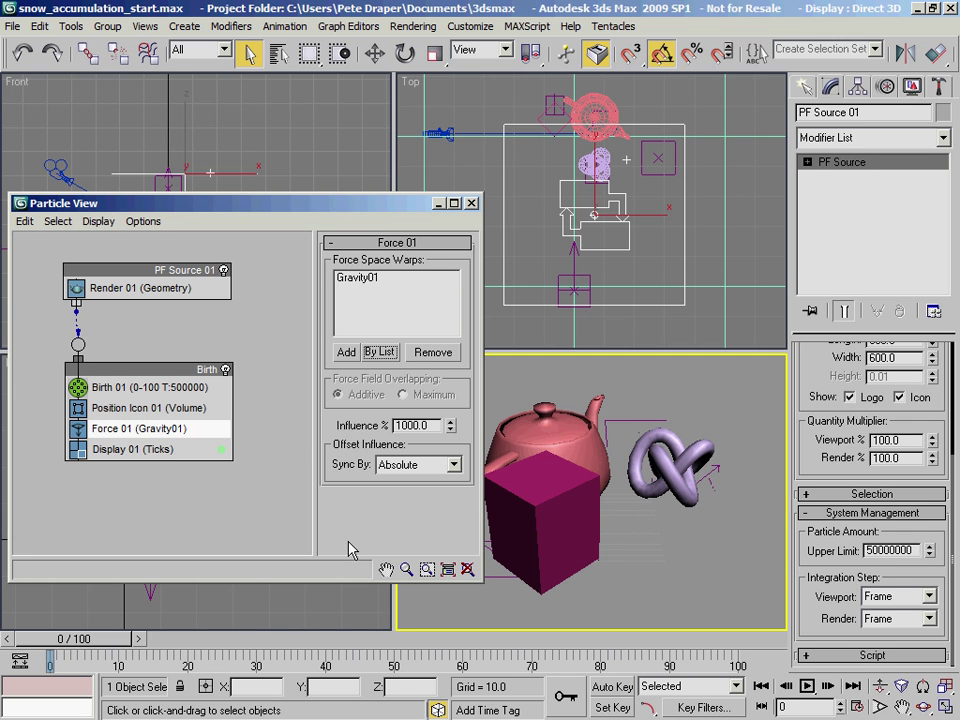
- Add a second Force operator to the Birth event directly below Force 01 and select it
right_click(140, 430)
mouse_move(190, 456)
mouse_move(302, 458)
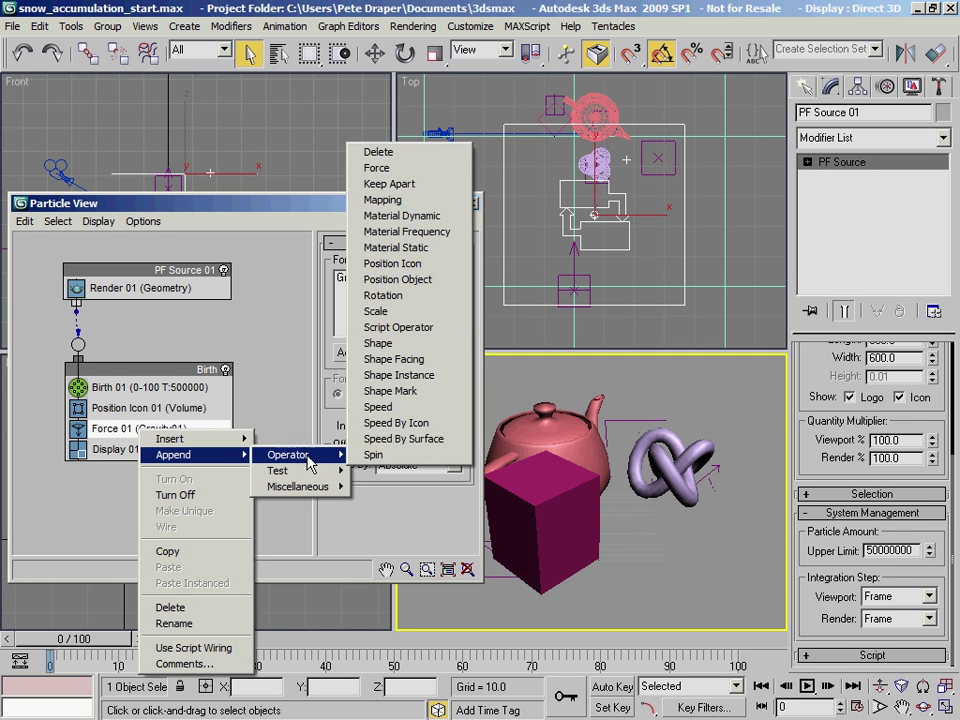
click(378, 168)
drag(170, 470, 200, 449)
click(205, 447)
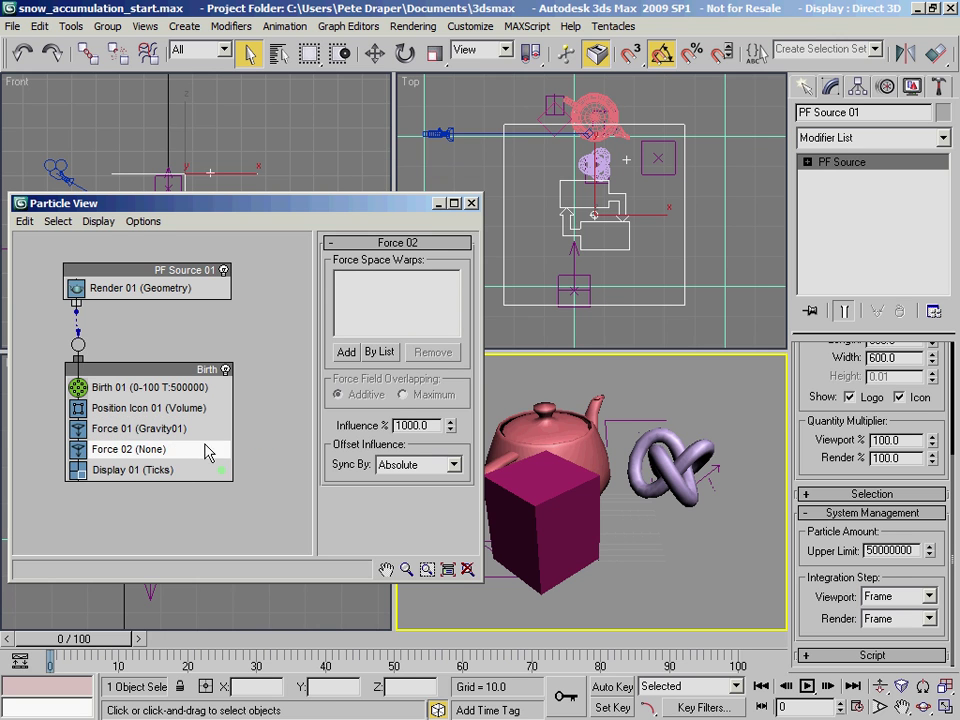
- Assign the Wind01 and Wind02 space warps to the Force 02 operator
click(379, 352)
drag(199, 199, 186, 225)
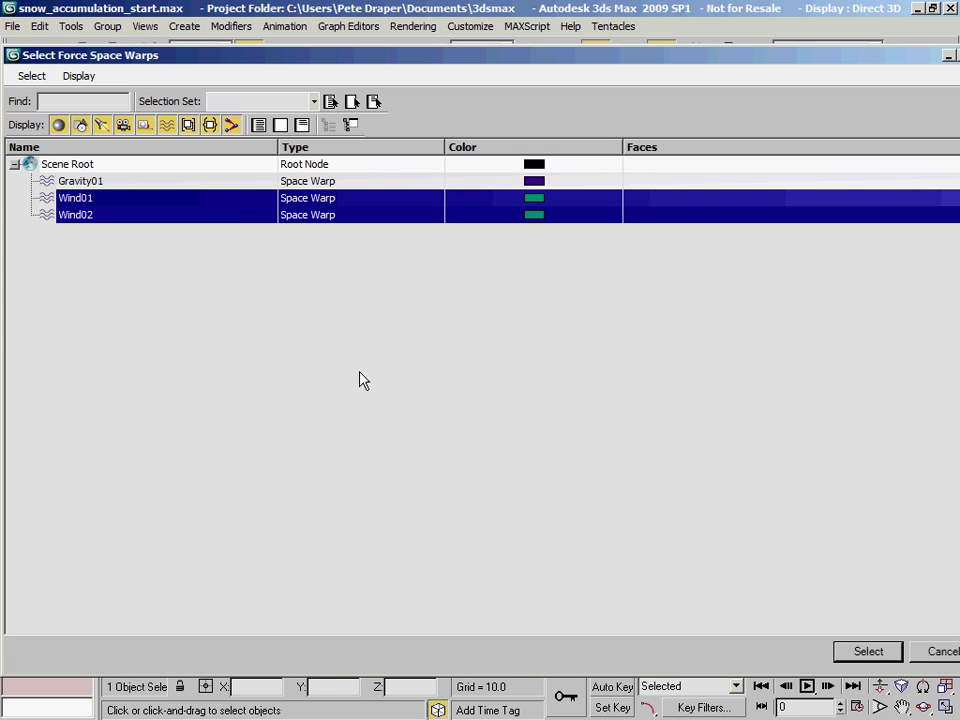
click(868, 651)
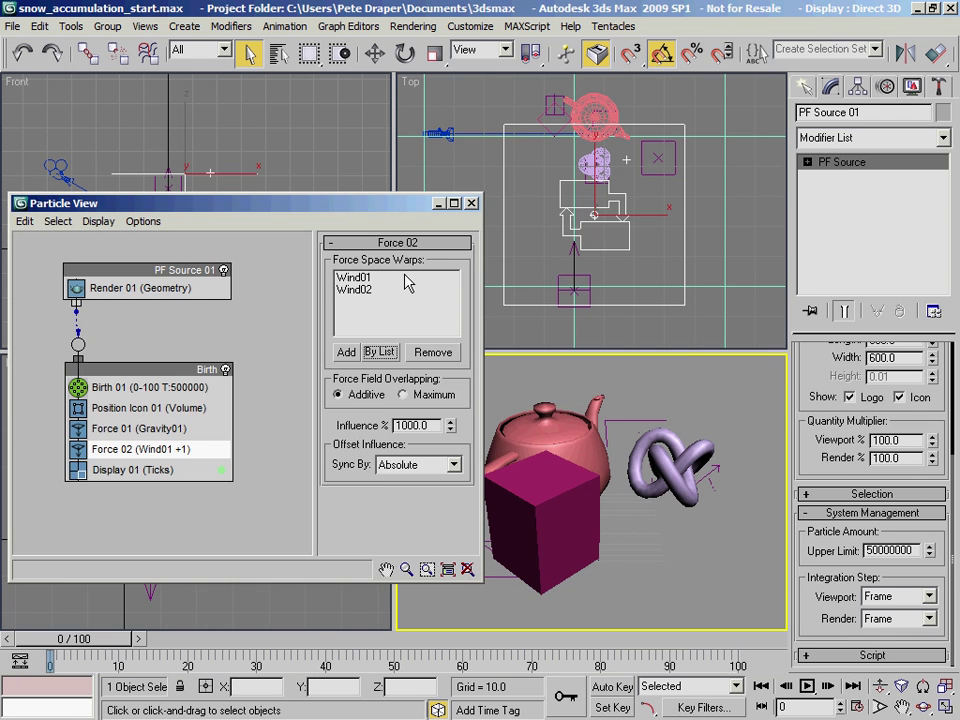
- Preview the falling particles in the viewports at frame 20 and return to frame 0
drag(342, 192, 825, 170)
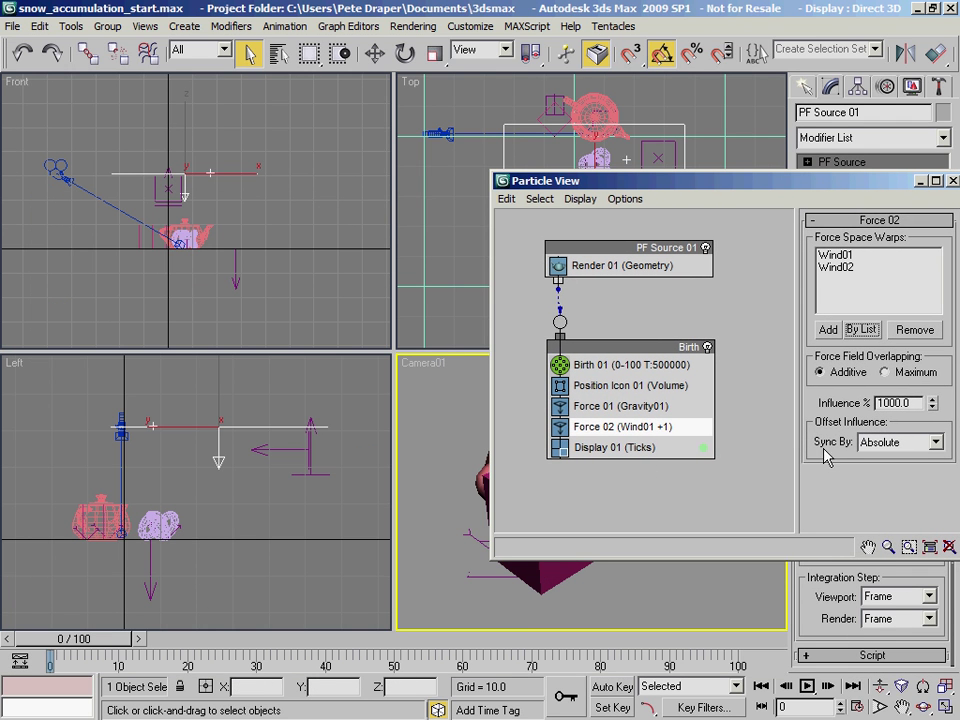
click(893, 402)
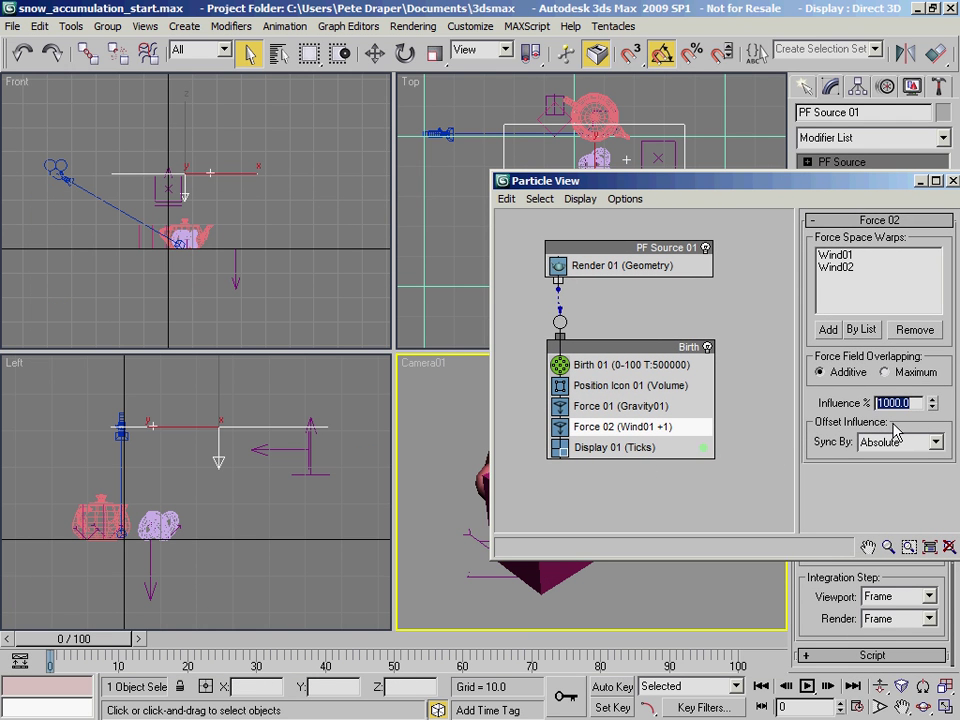
drag(112, 648, 242, 652)
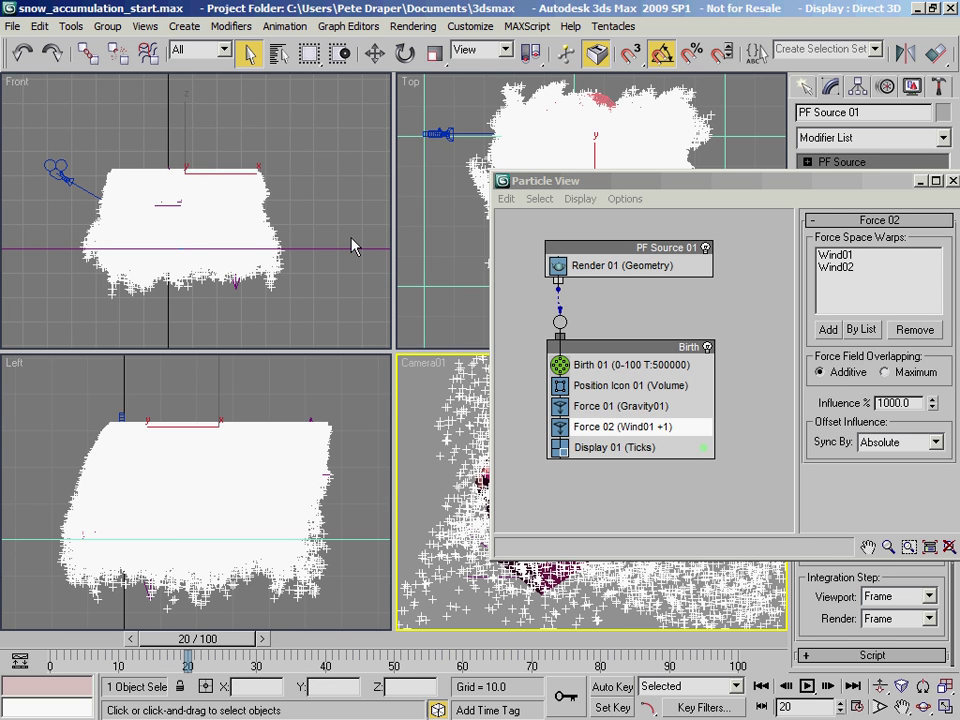
drag(683, 188, 593, 426)
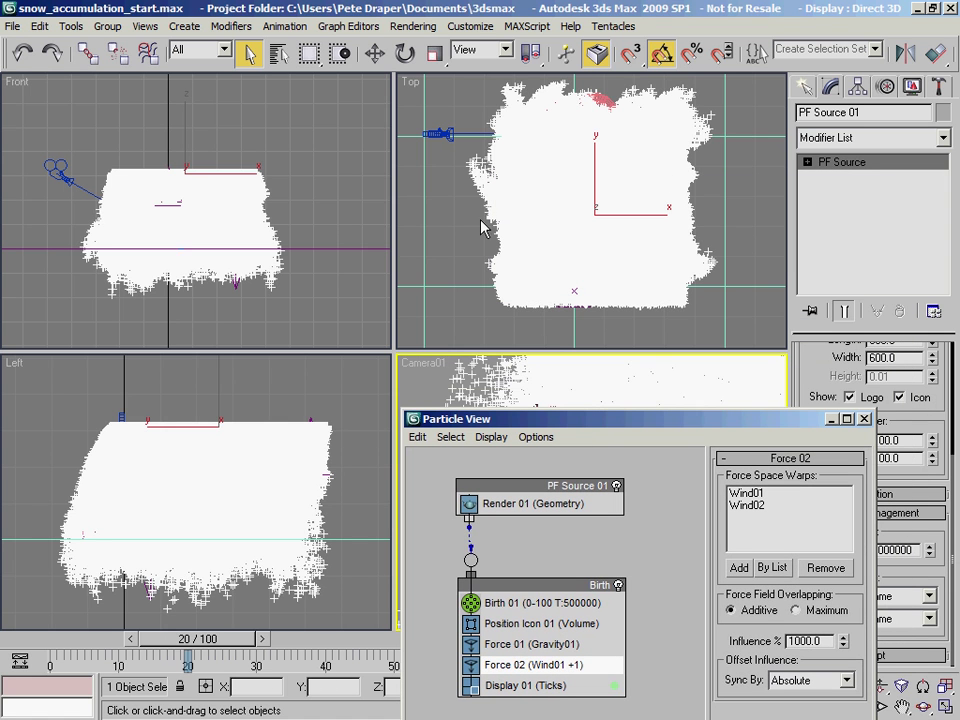
click(66, 640)
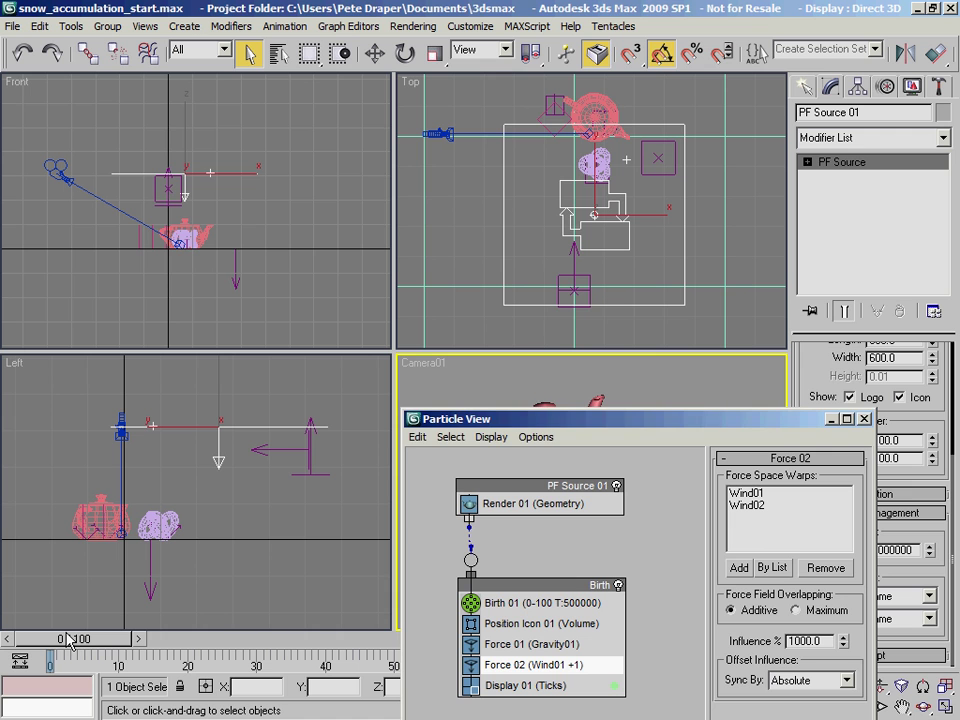
- Set the Influence of the Force 01 gravity operator to 200%
drag(463, 418, 399, 332)
mouse_move(466, 332)
mouse_down()
mouse_move(237, 79)
mouse_move(134, 79)
mouse_up()
click(127, 305)
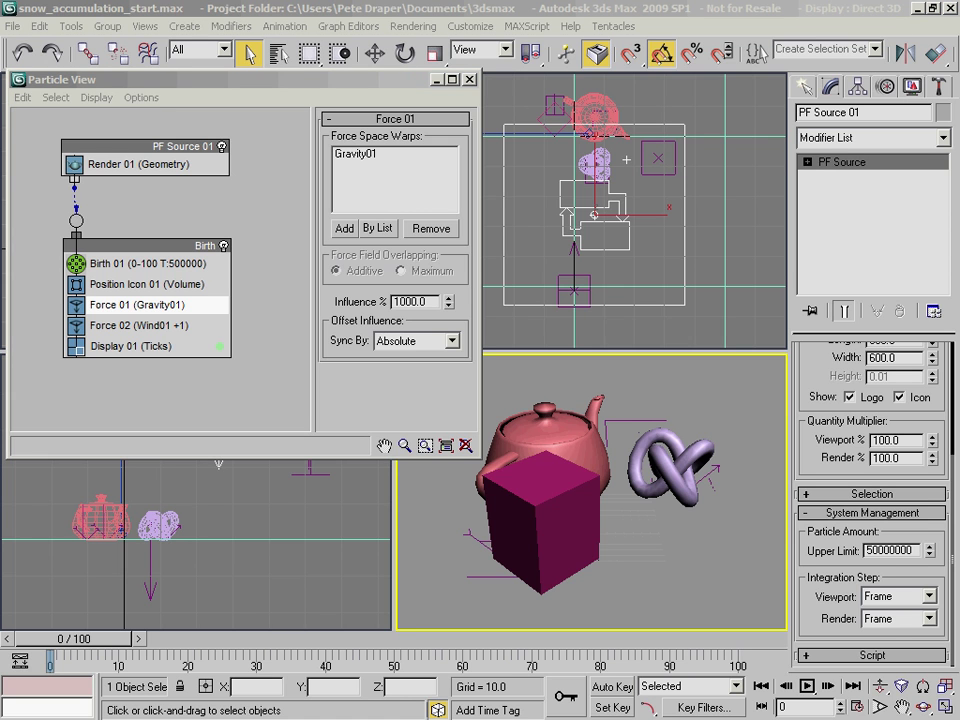
drag(408, 303, 266, 291)
text(2)
key(Return)
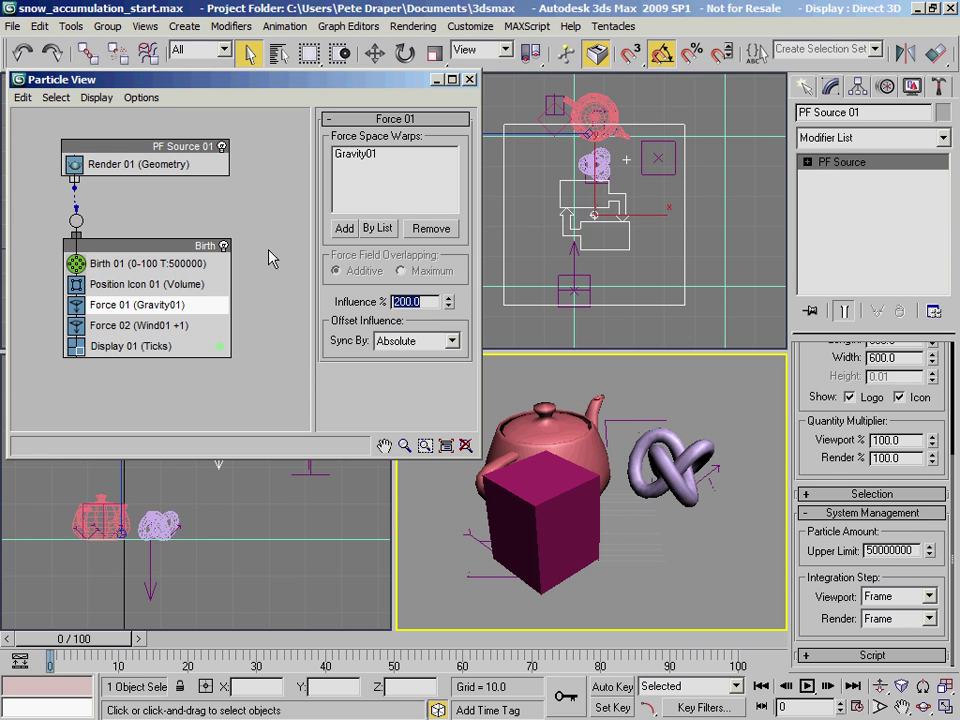
- Scrub the animation through frames 19 and 37 to check the particle motion under the changed gravity influence, and return to frame 0
drag(255, 84, 785, 147)
right_click(189, 461)
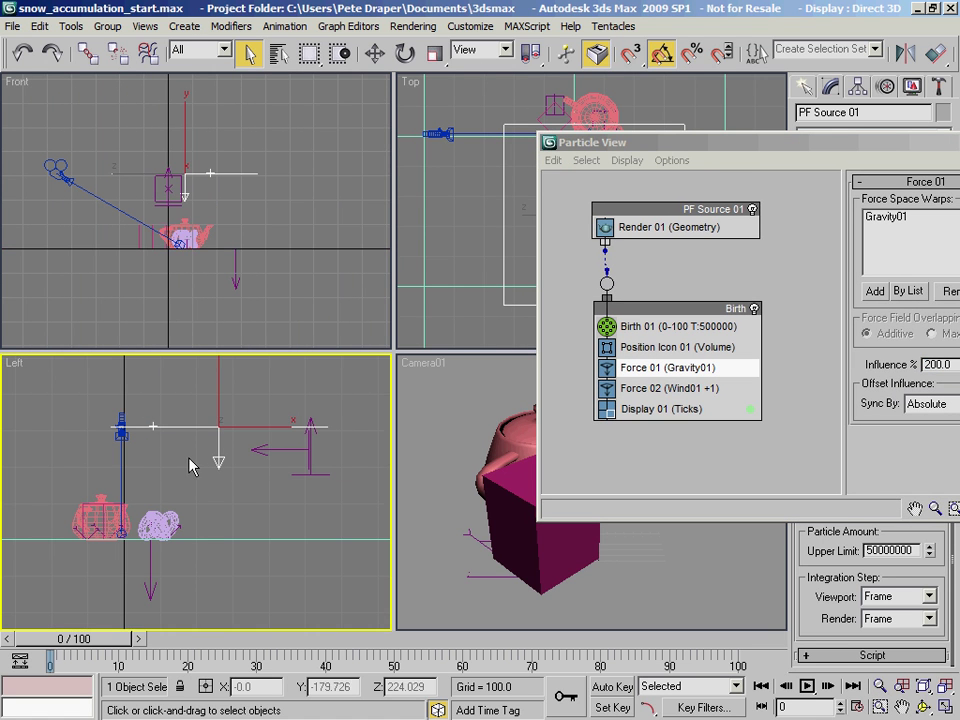
drag(82, 648, 204, 648)
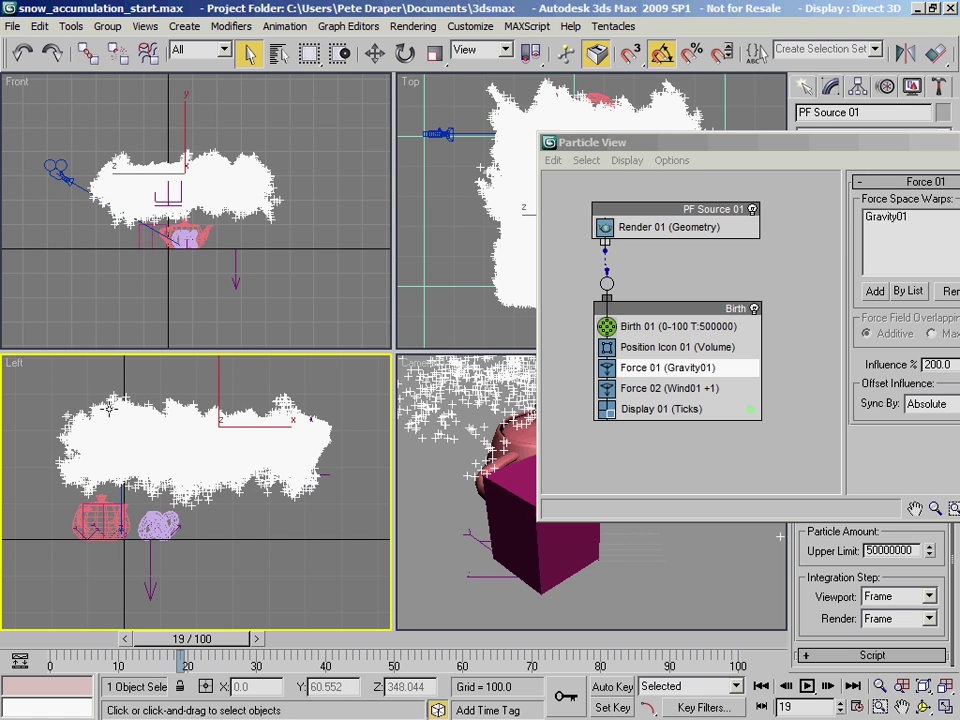
drag(230, 646, 362, 658)
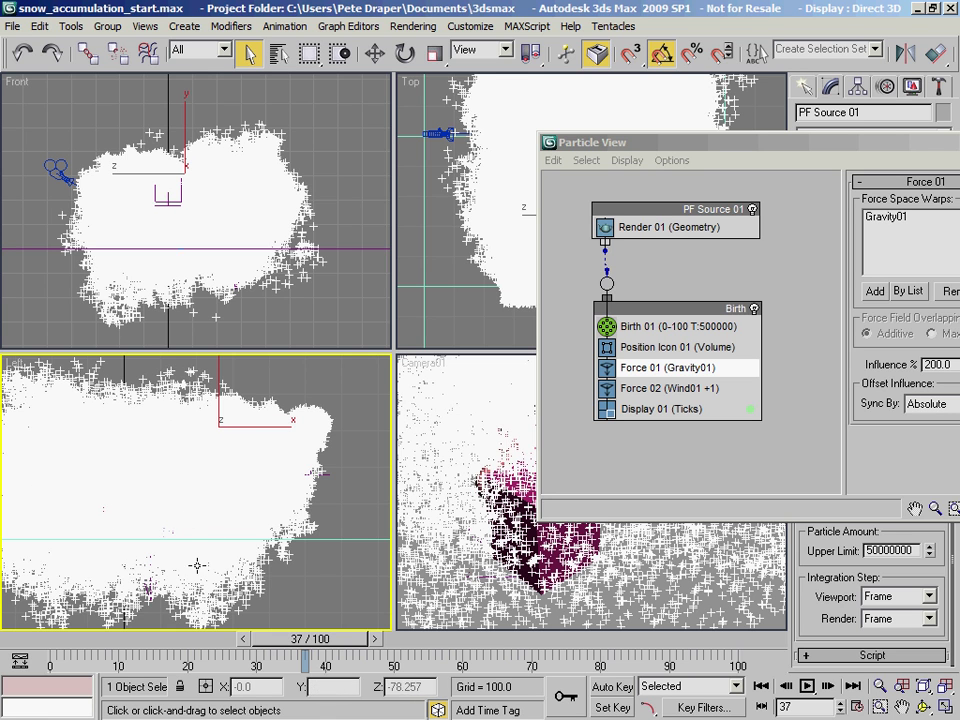
key(Home)
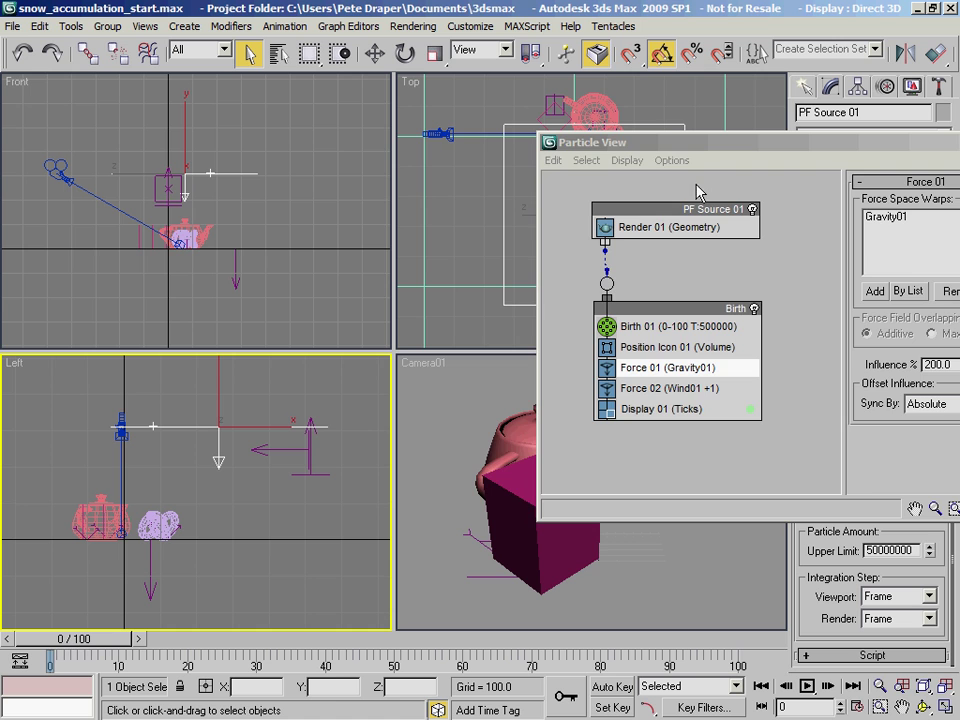
- Enlarge the Particle View window vertically and reposition it to make room for further events
drag(677, 142, 502, 111)
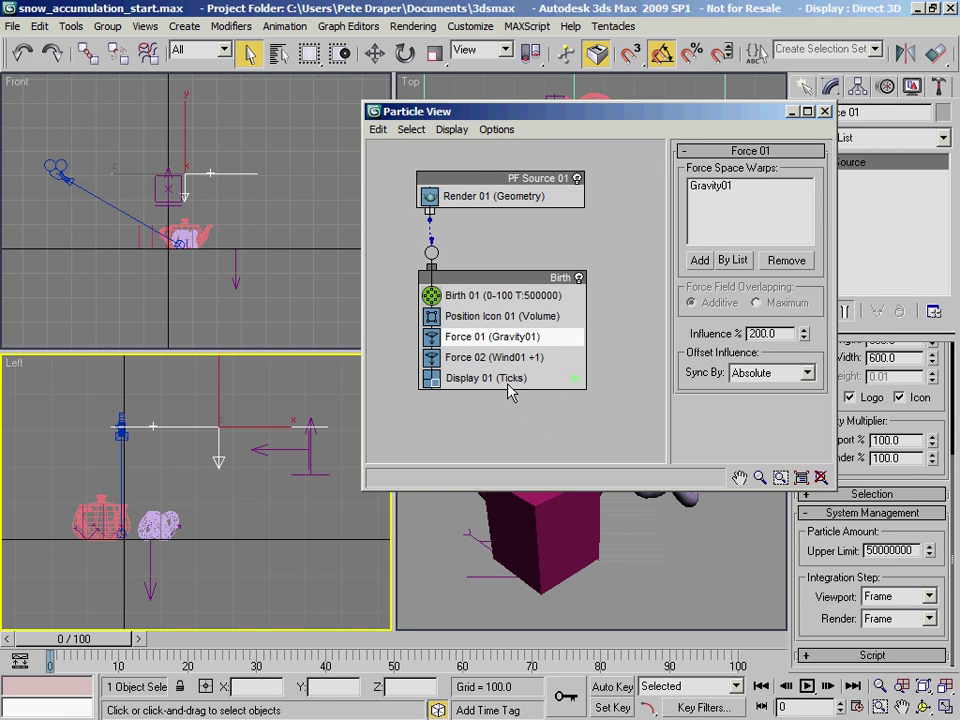
mouse_move(524, 414)
middle_down()
mouse_move(510, 369)
mouse_move(512, 420)
middle_up()
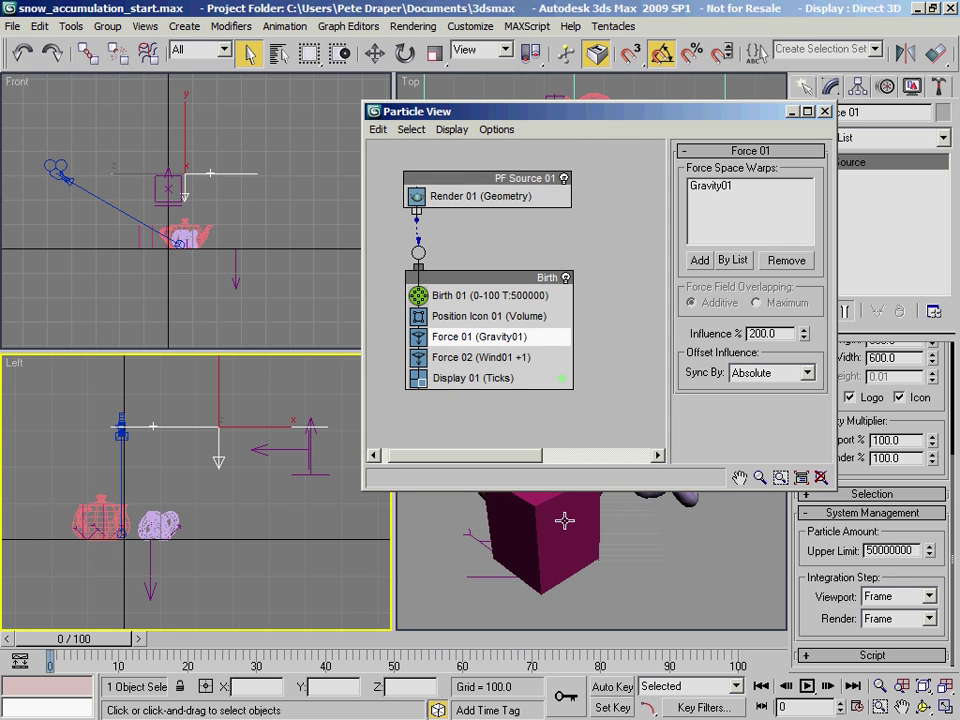
drag(566, 491, 567, 650)
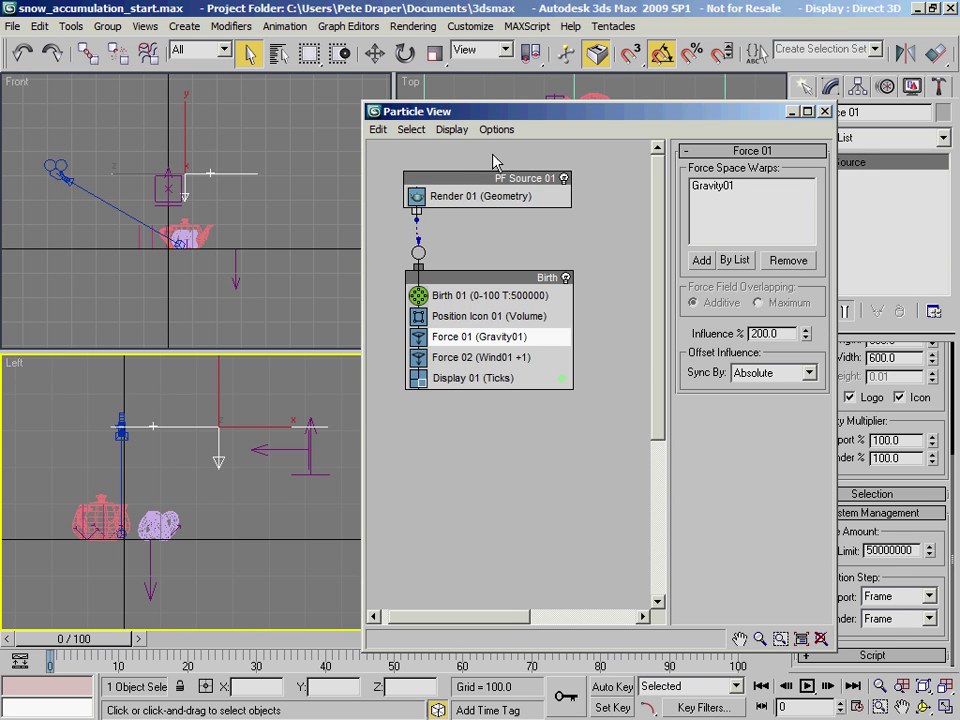
drag(489, 113, 518, 62)
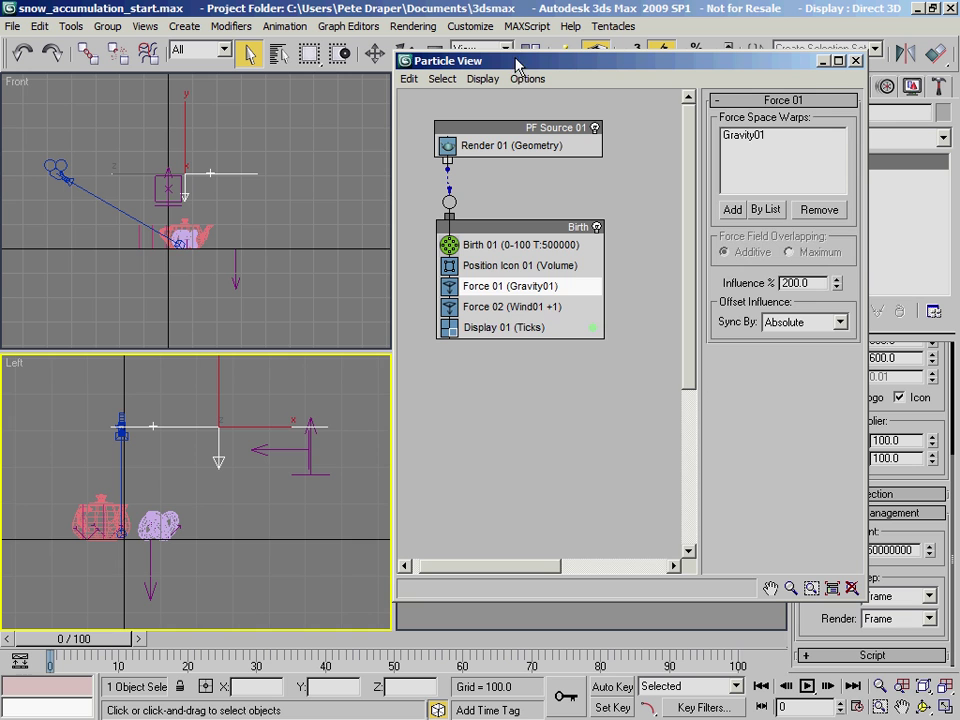
- Add an Age Test to the Birth event between Force 02 and Display 01
click(503, 328)
right_click(503, 328)
mouse_move(550, 351)
mouse_move(668, 366)
click(750, 368)
drag(542, 347, 510, 318)
drag(487, 61, 540, 52)
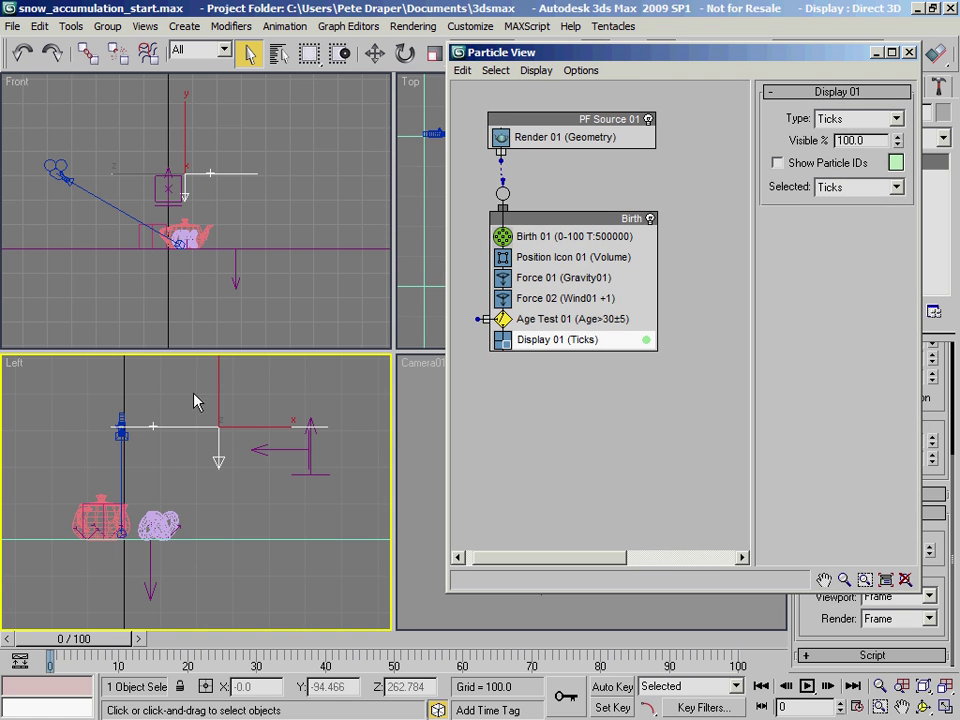
middle_drag(684, 376, 588, 408)
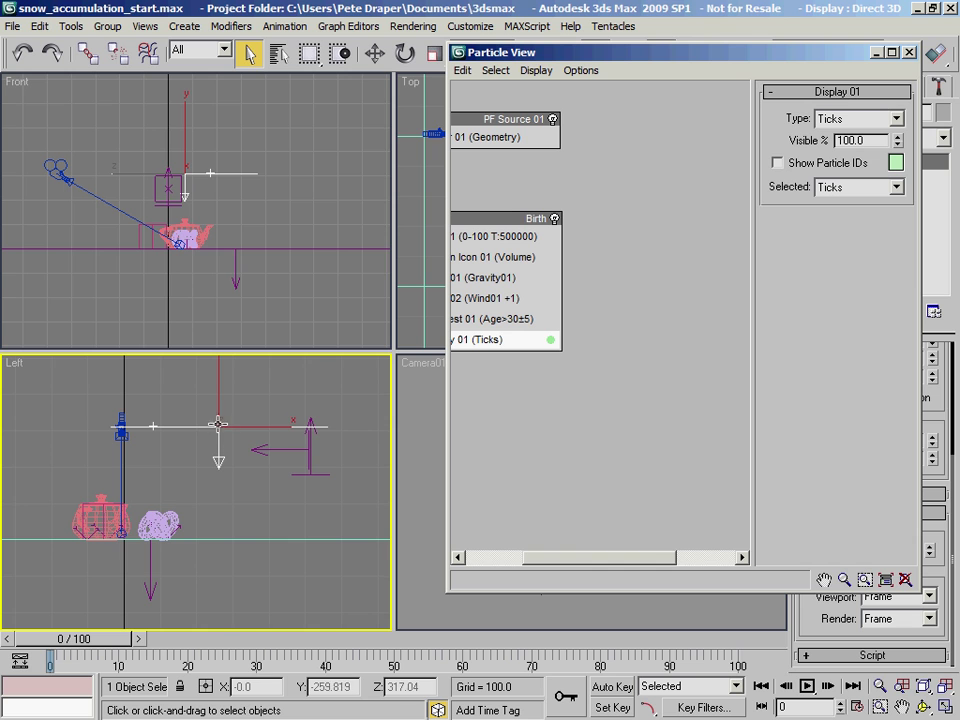
drag(592, 563, 529, 565)
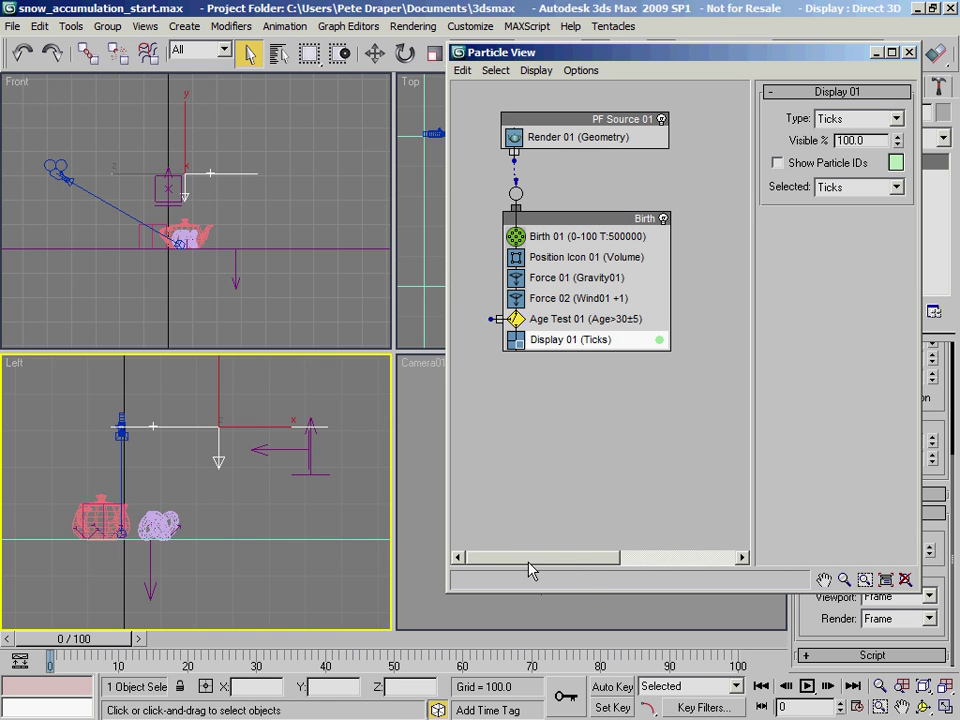
- Set the Age Test 01 test value to 10 with a variation of 0
middle_drag(581, 394, 583, 432)
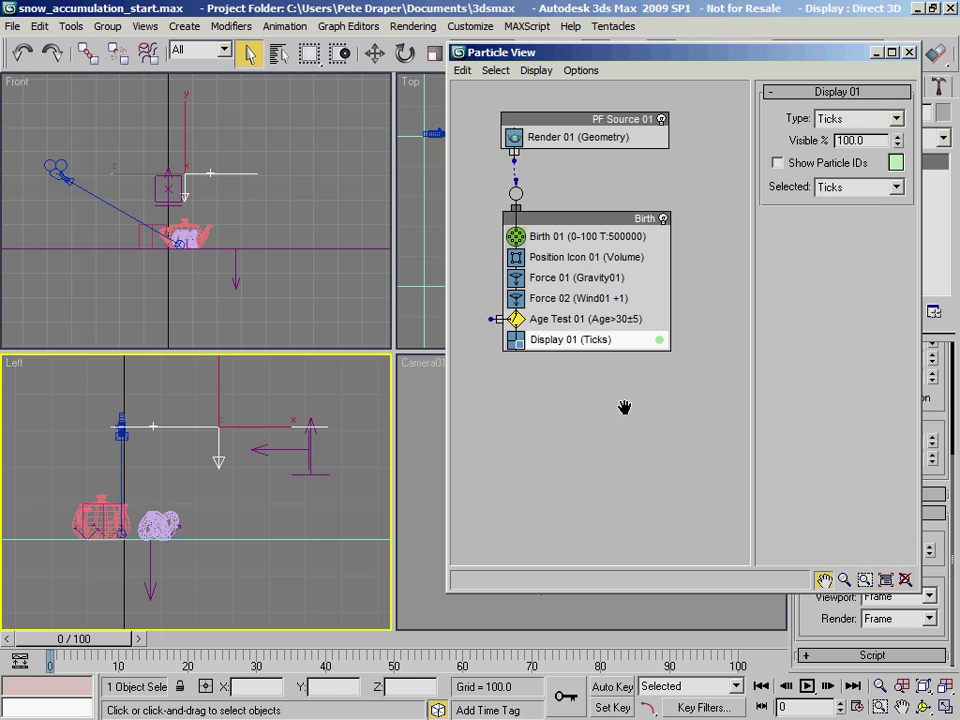
middle_drag(626, 416, 588, 417)
right_click(565, 394)
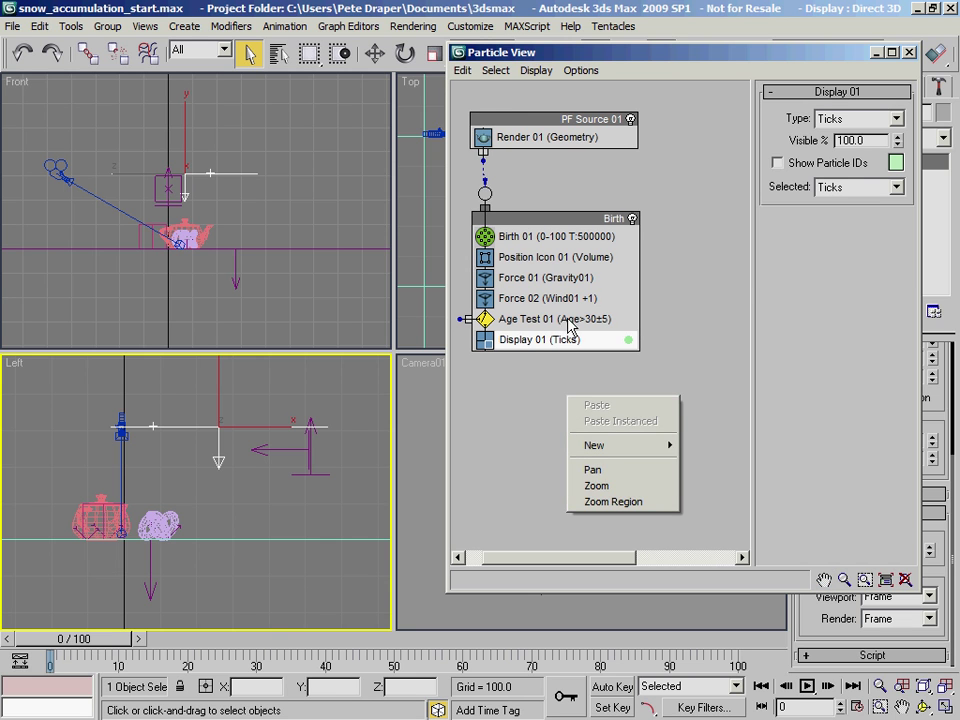
click(597, 321)
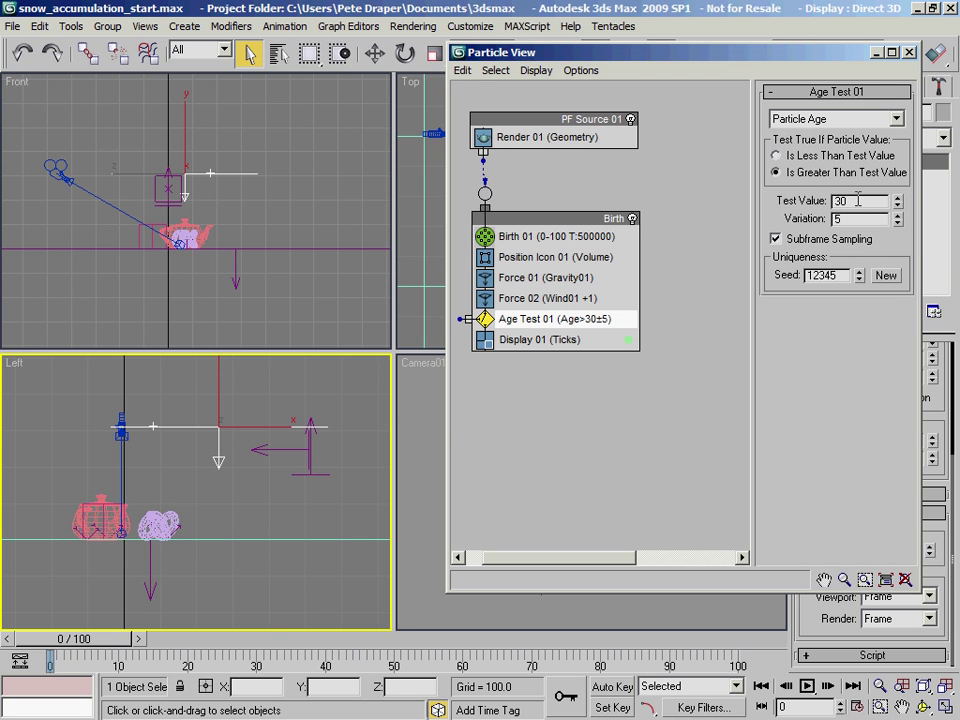
drag(859, 197, 800, 199)
text(10)
key(Tab)
text(0)
key(Return)
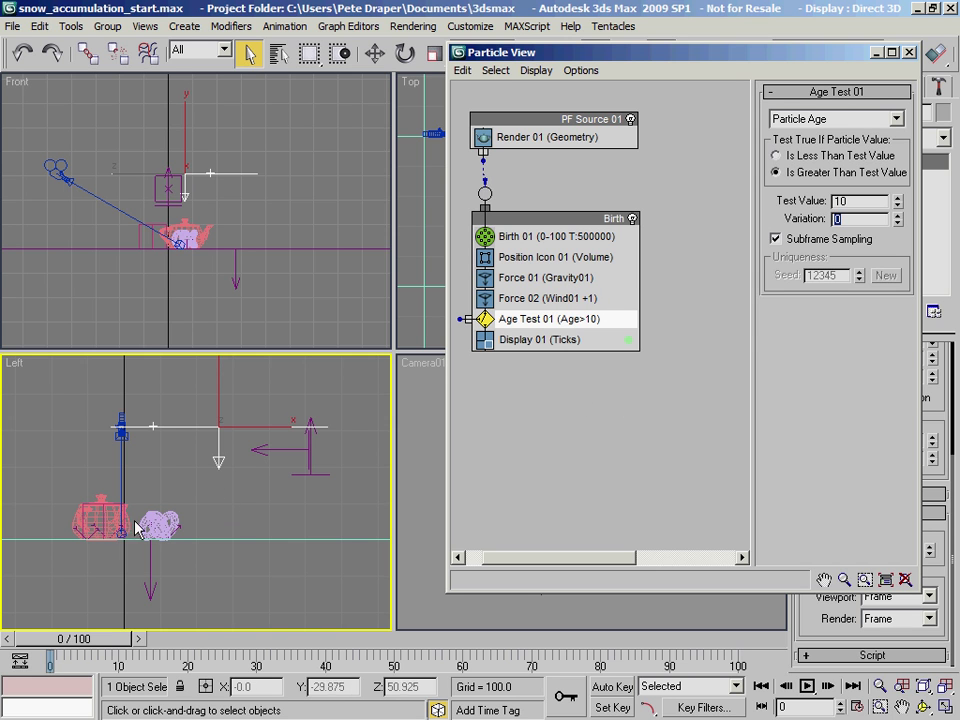
- Copy Force 01 and Force 02 from the Birth event and paste them as instances into a new event below it
click(582, 280)
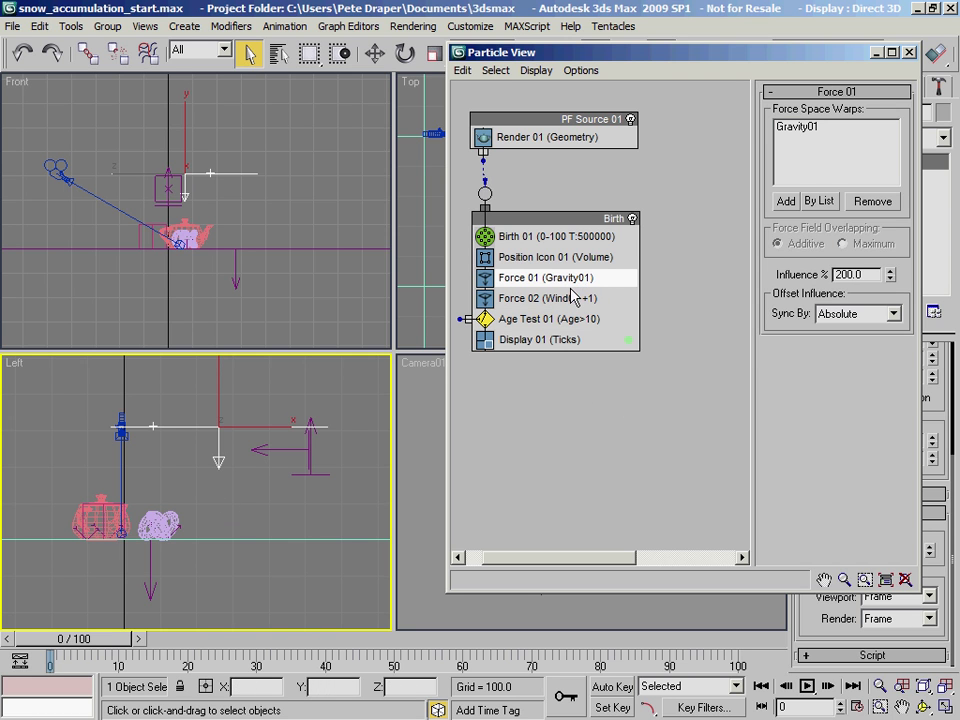
ctrl+click(574, 299)
right_click(558, 289)
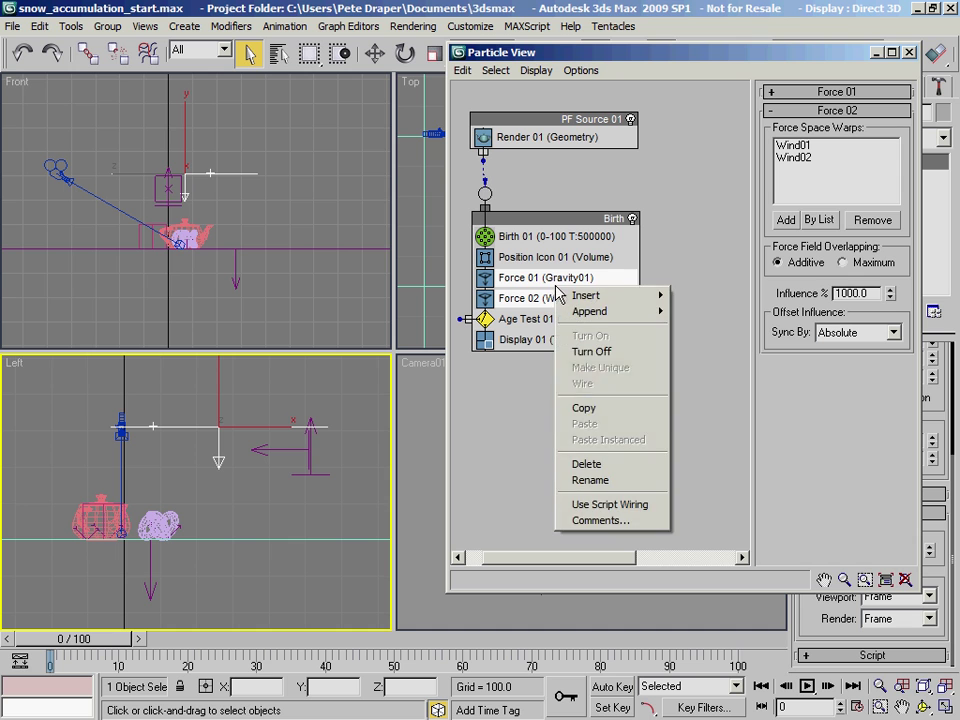
click(604, 412)
right_click(549, 413)
mouse_move(577, 462)
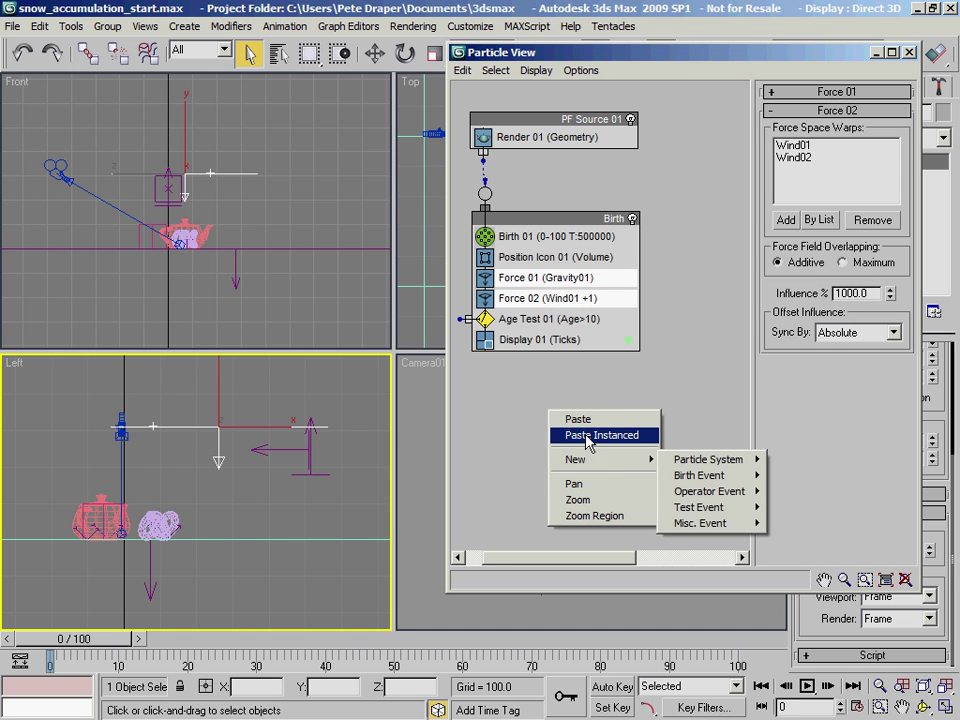
click(600, 435)
drag(611, 416, 578, 422)
- Wire the Age Test 01 output to the new event and rename that event Accumulation Search
click(483, 320)
drag(461, 320, 528, 398)
right_click(594, 428)
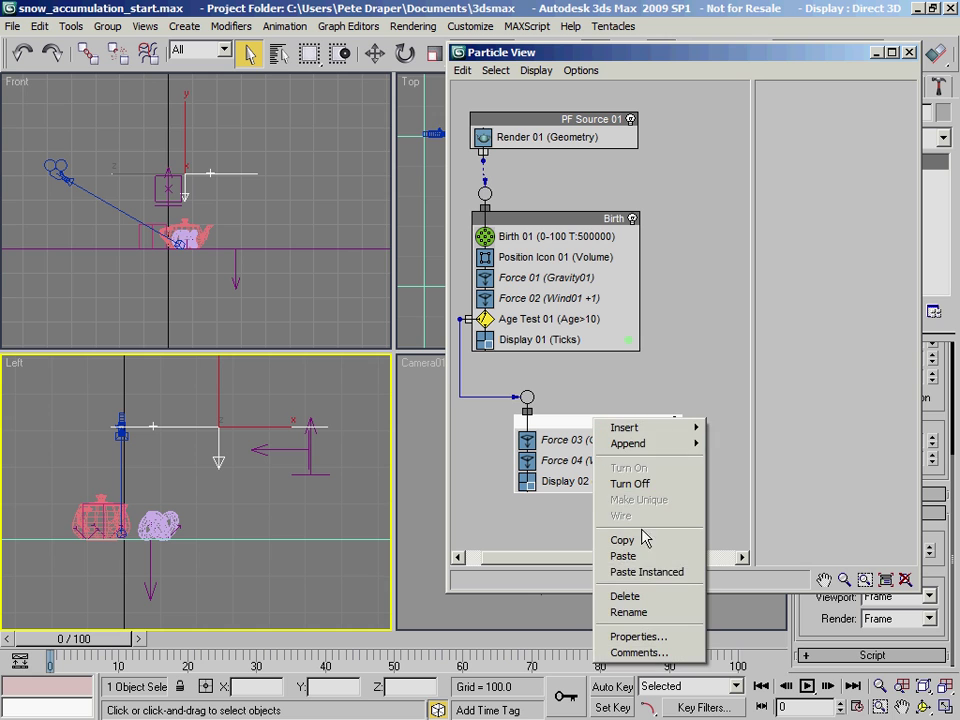
click(660, 611)
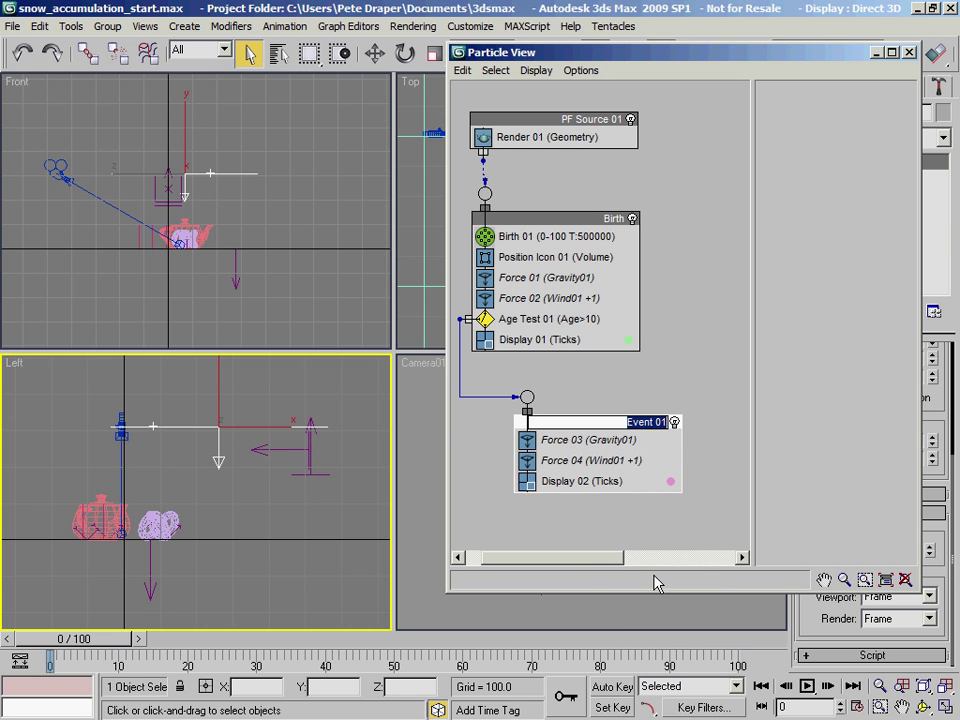
text(Accumulation Search)
key(Return)
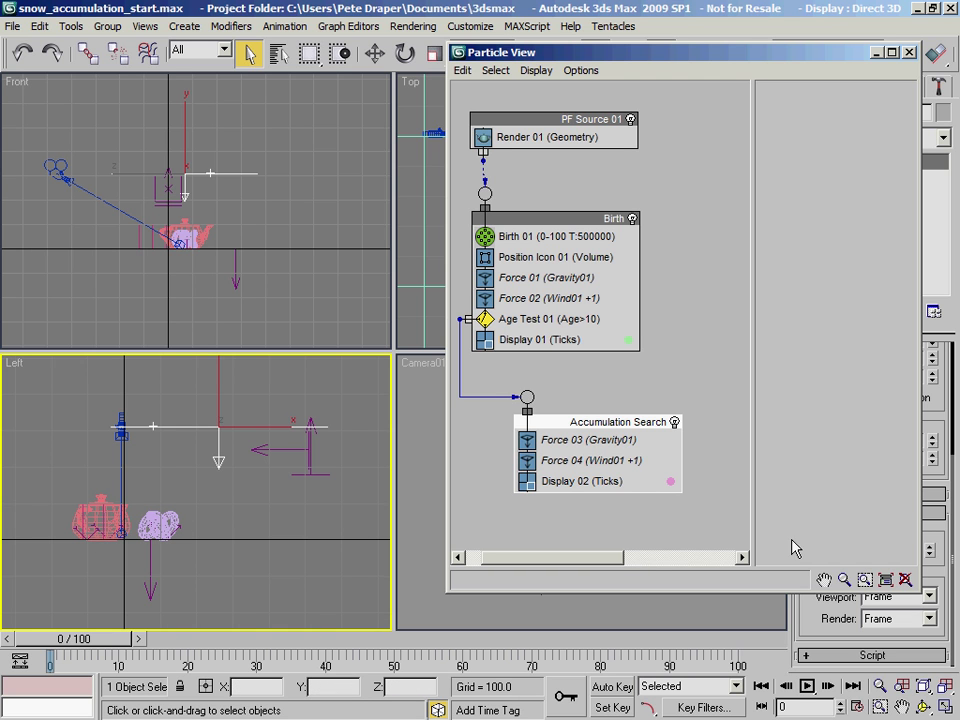
- Add a Collision test to the Accumulation Search event between Force 04 and Display 02
middle_drag(617, 446, 623, 372)
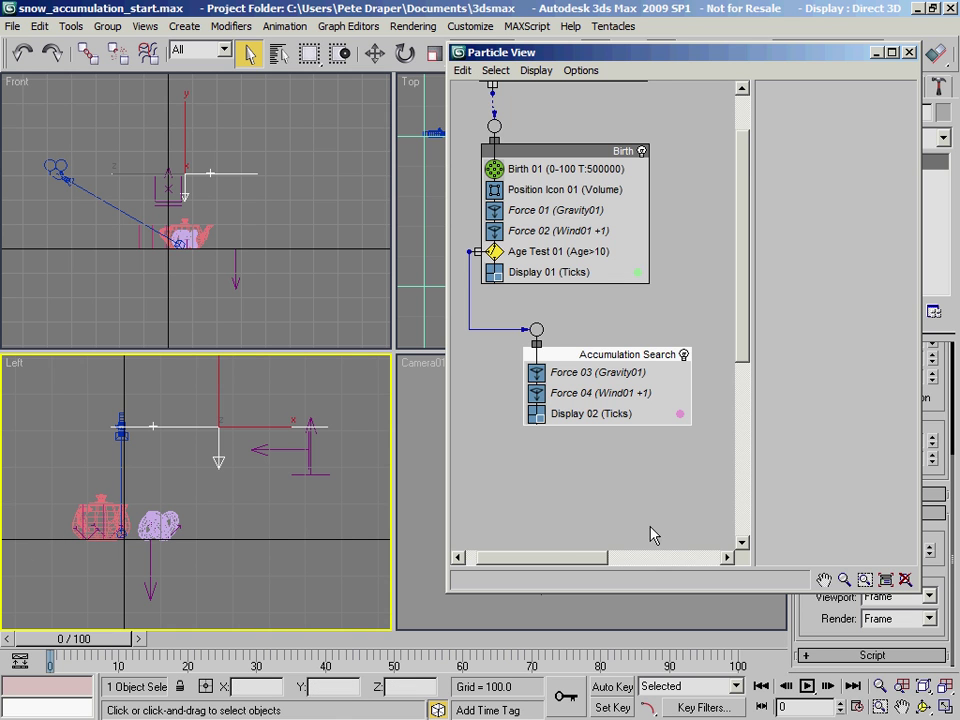
middle_drag(602, 482, 596, 418)
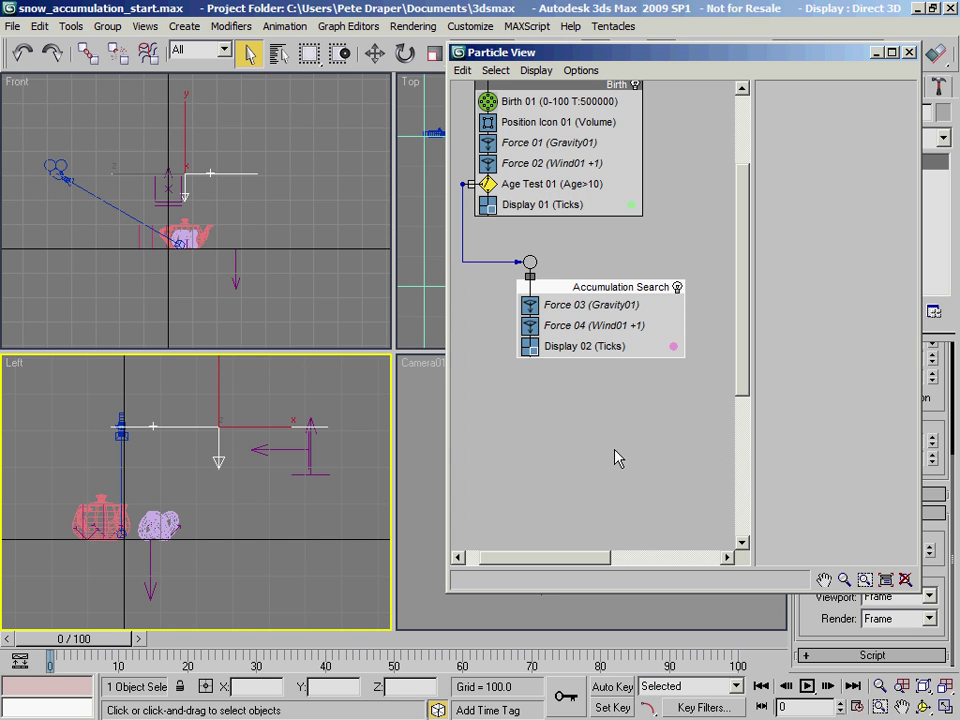
click(580, 327)
right_click(585, 333)
mouse_move(650, 350)
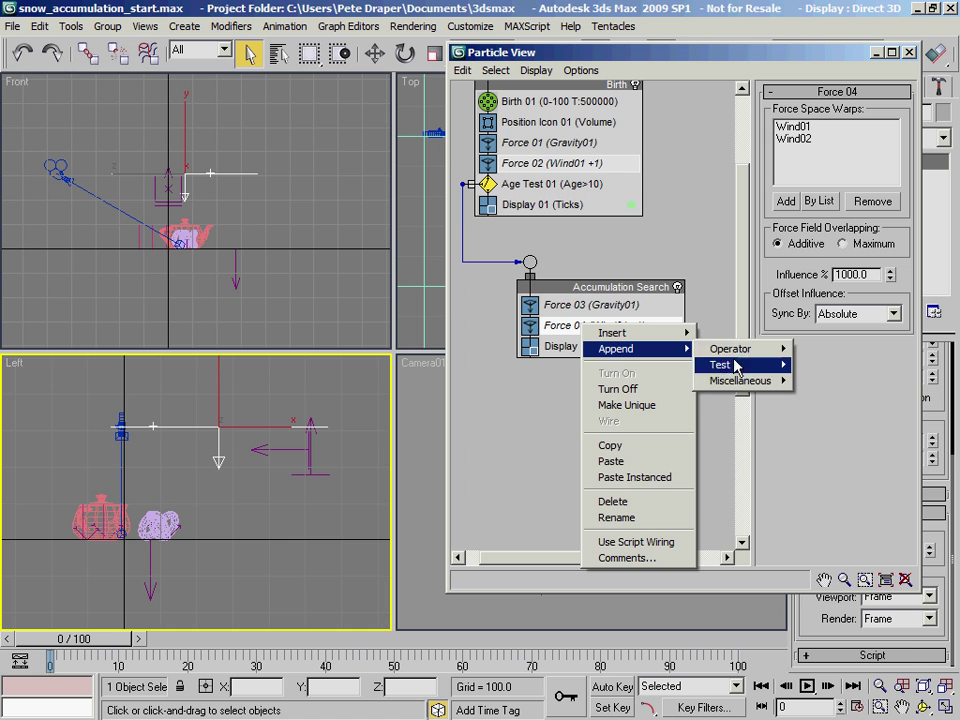
mouse_move(740, 366)
click(815, 381)
mouse_move(575, 366)
mouse_down()
mouse_move(590, 347)
mouse_move(580, 348)
mouse_up()
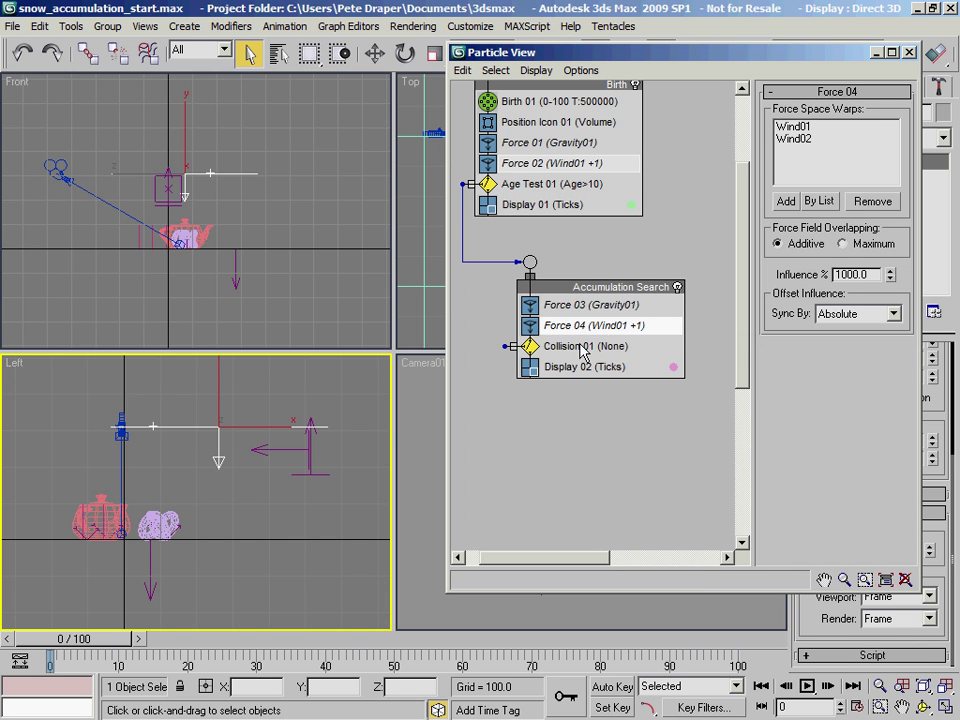
- Assign Deflector01 as the deflector of the Collision 01 test
click(583, 346)
click(824, 172)
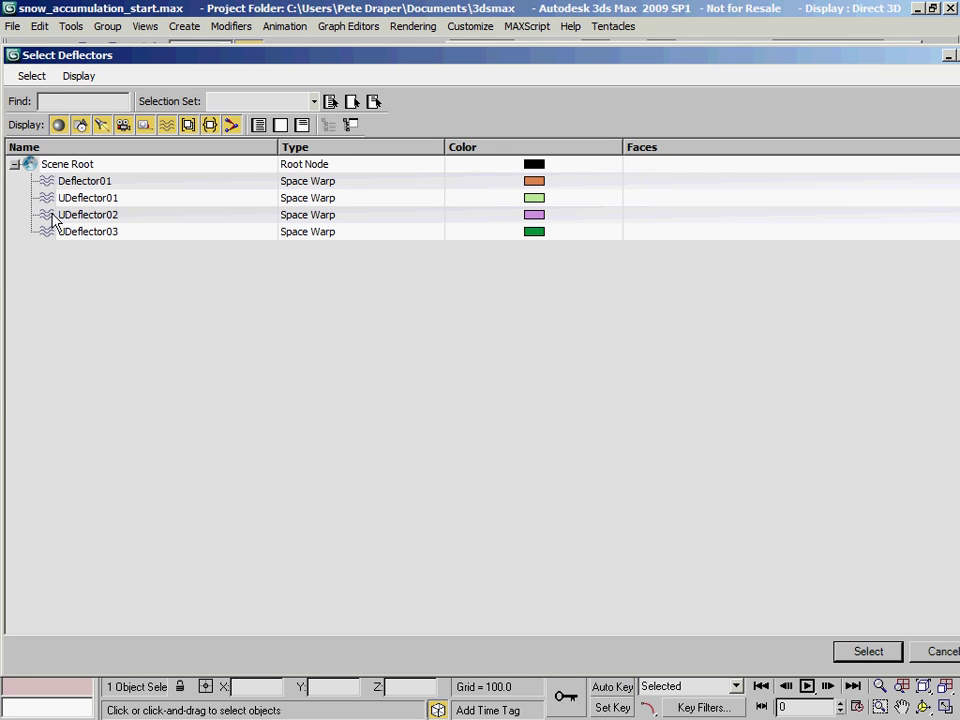
click(104, 182)
click(848, 651)
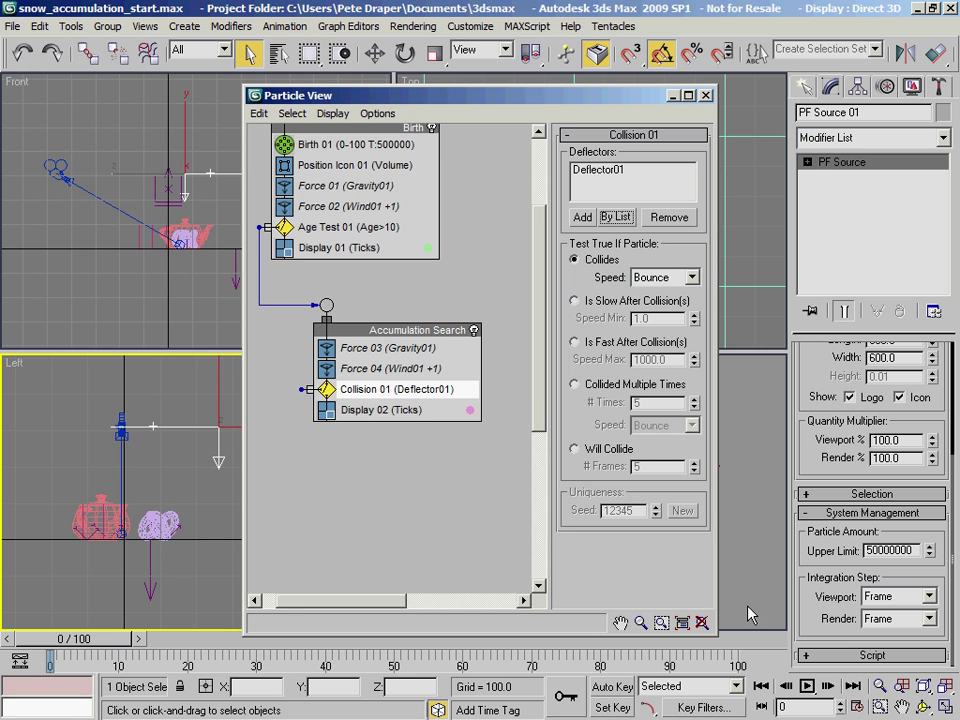
- Add a second Collision test to the Accumulation Search event directly below Collision 01
right_click(388, 397)
mouse_move(470, 416)
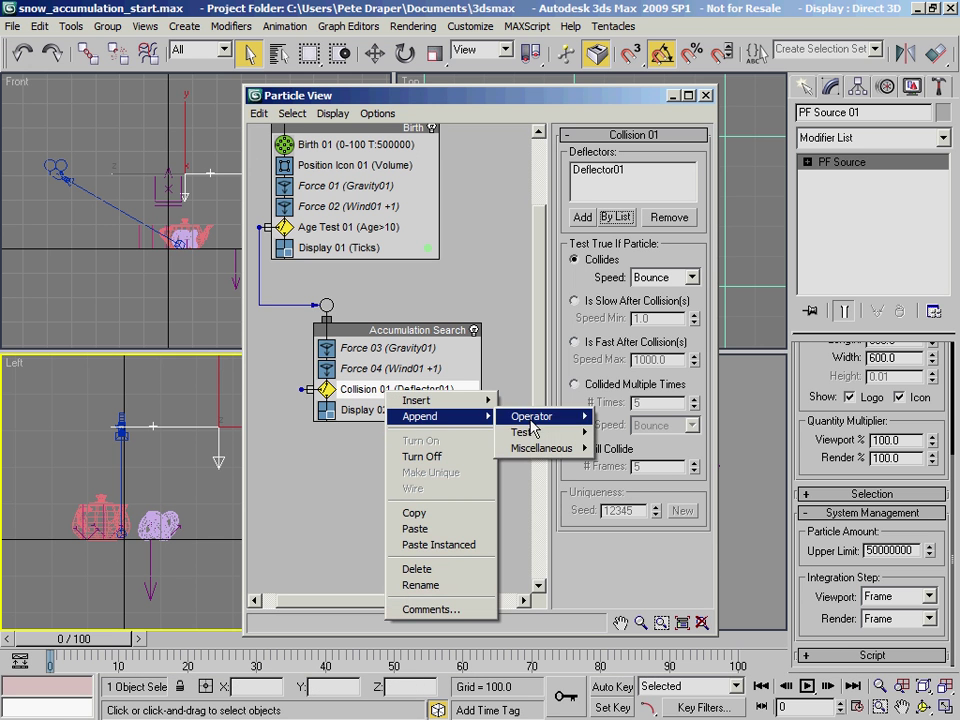
mouse_move(538, 436)
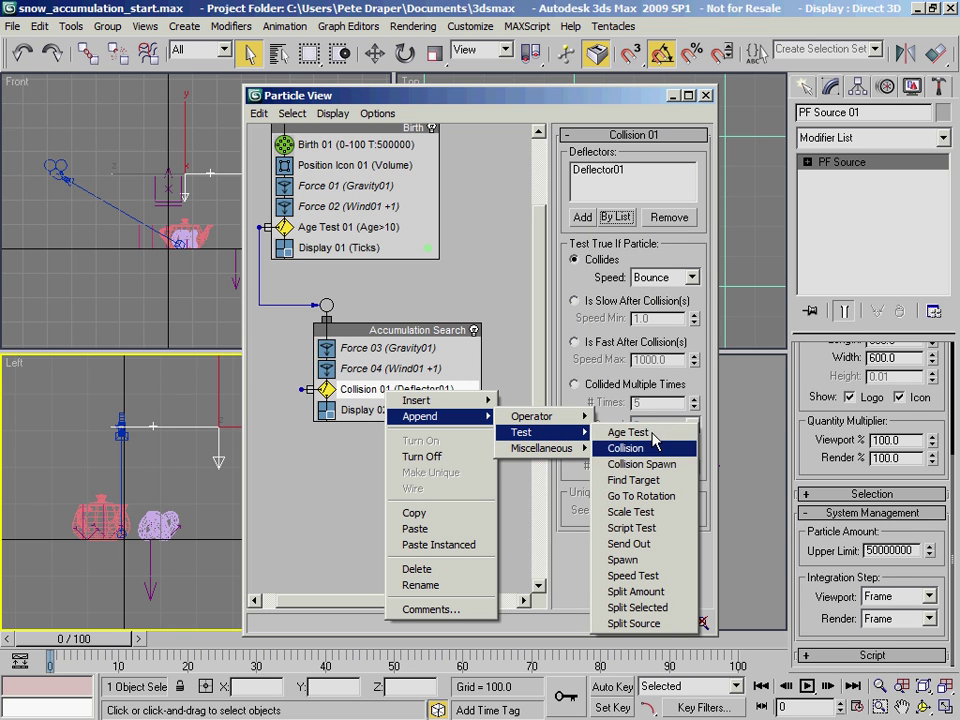
click(659, 458)
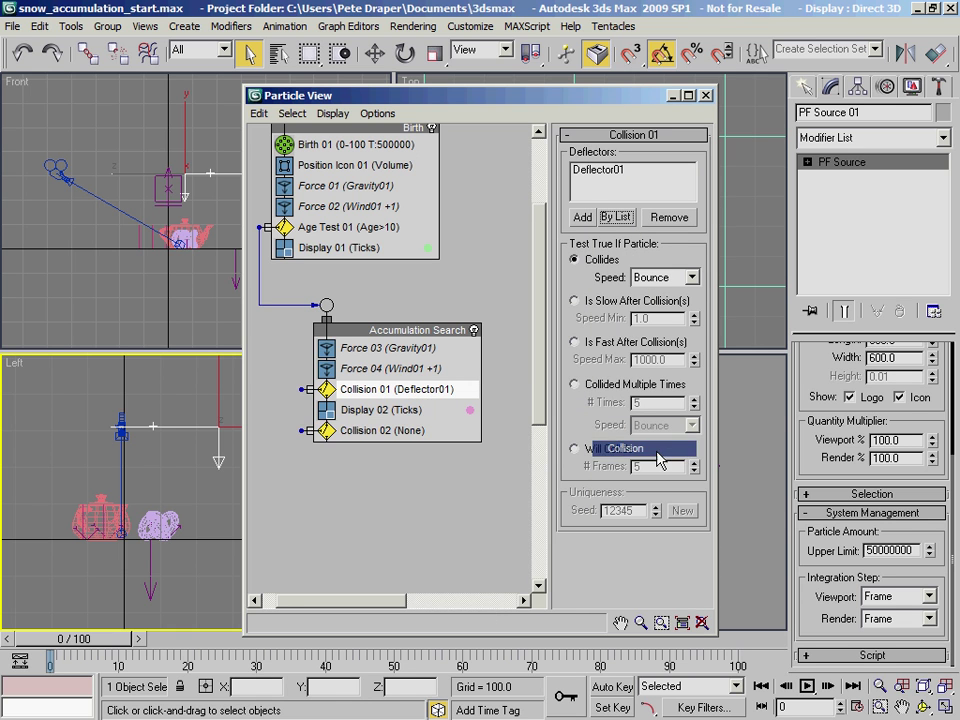
drag(356, 430, 317, 407)
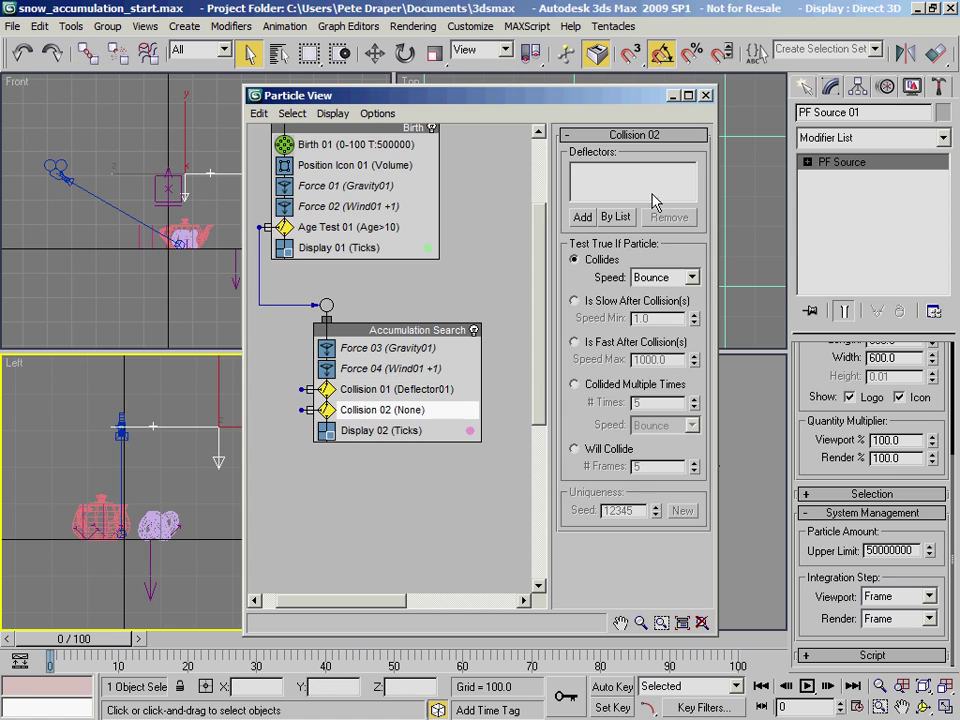
- Assign UDeflector01, UDeflector02 and UDeflector03 to the Collision 02 test
click(615, 217)
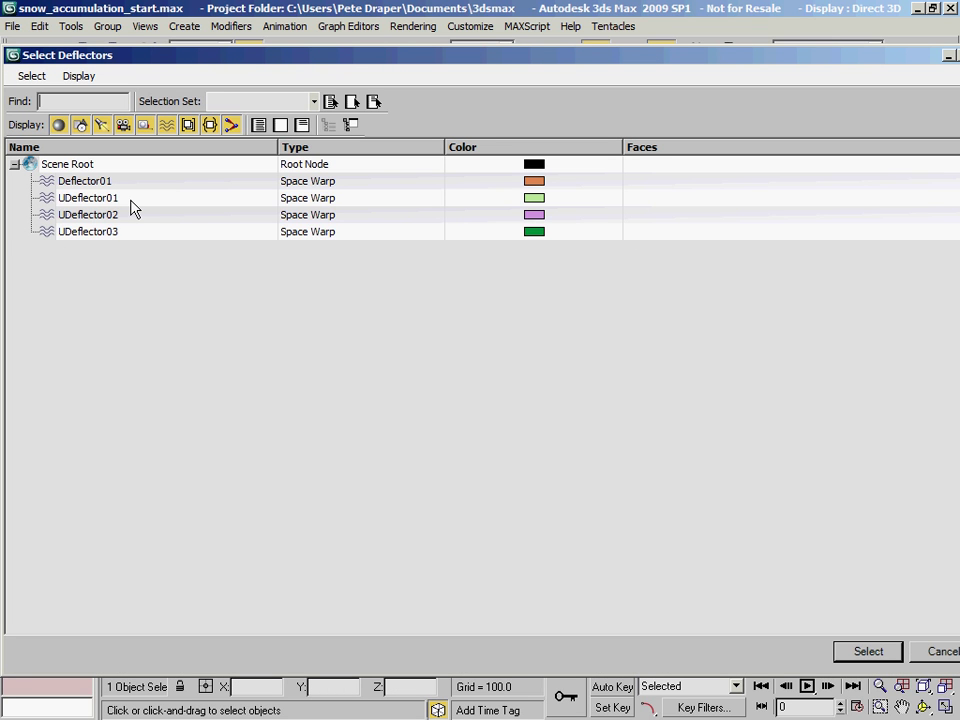
drag(138, 199, 150, 264)
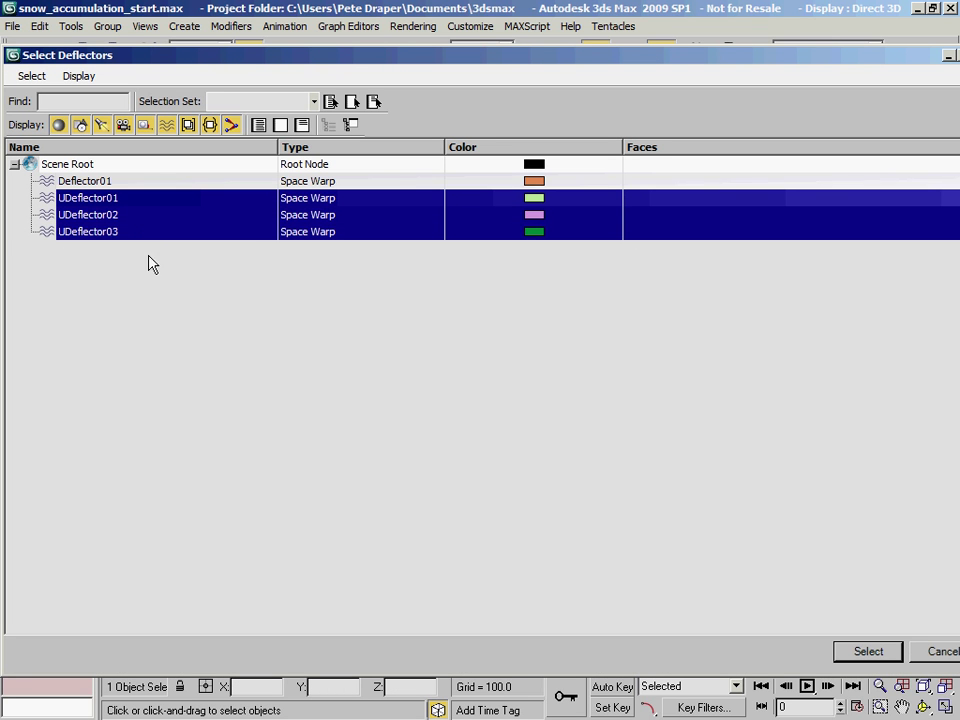
click(868, 652)
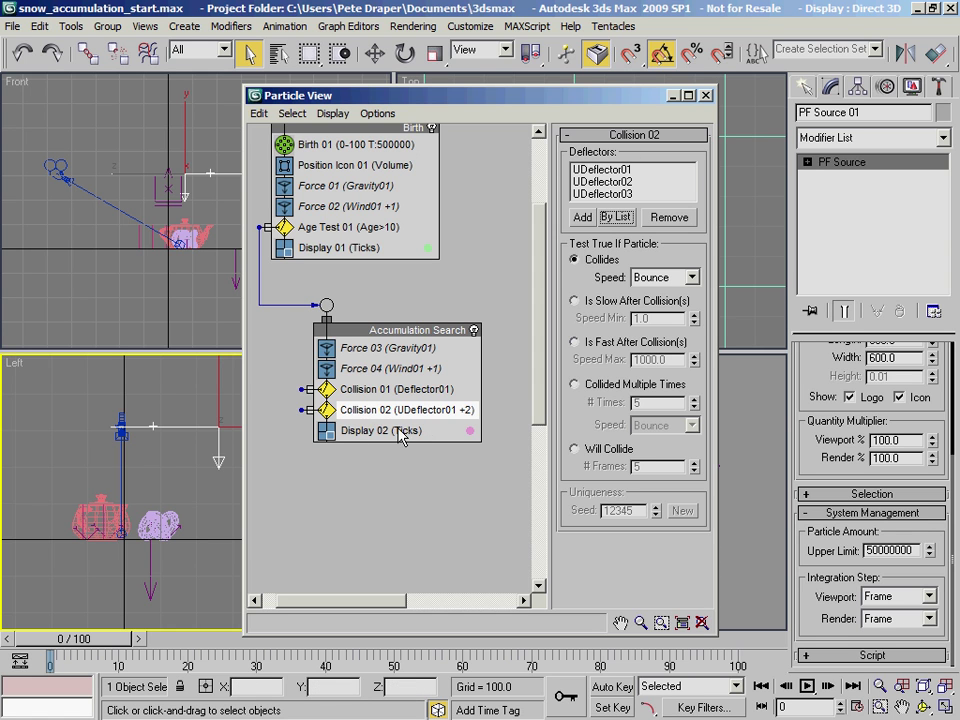
- Add a Delete operator between Force 04 and Collision 01, and reposition the Particle View window
click(386, 391)
click(378, 369)
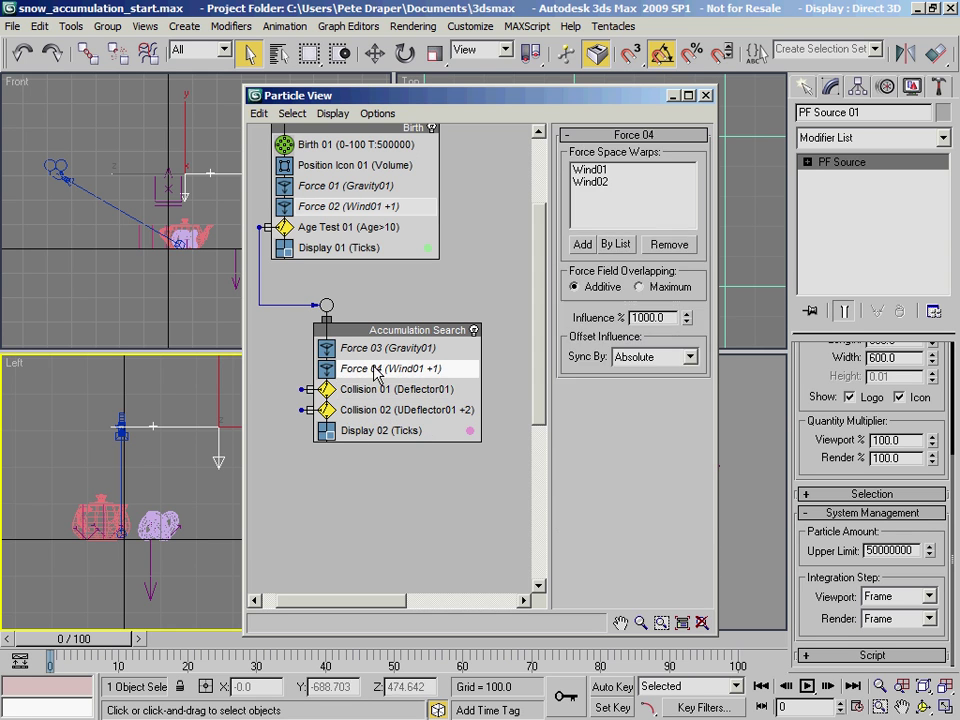
right_click(374, 373)
mouse_move(418, 400)
mouse_move(520, 395)
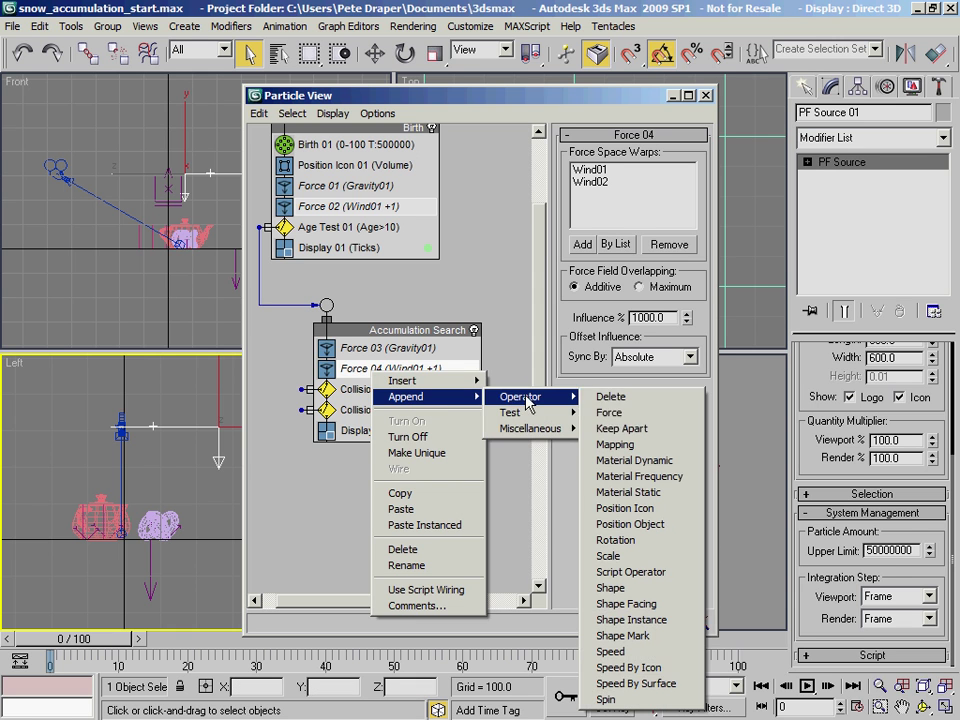
click(620, 396)
drag(383, 451, 392, 392)
drag(350, 97, 393, 53)
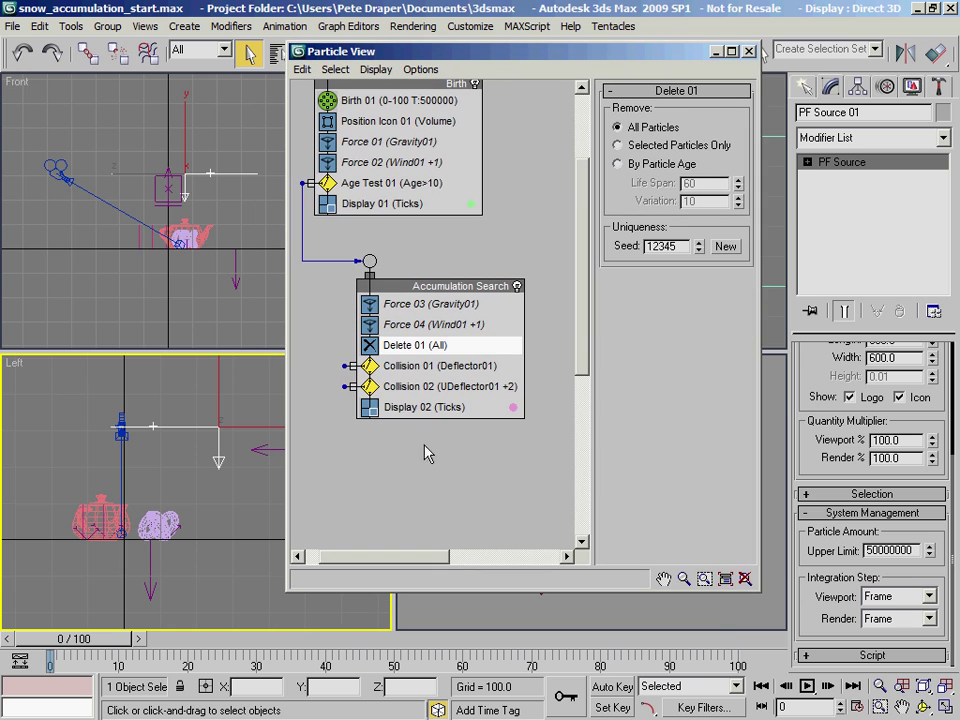
- Set Delete 01 to remove particles by age with a life span of 40 and a variation of 0
click(637, 165)
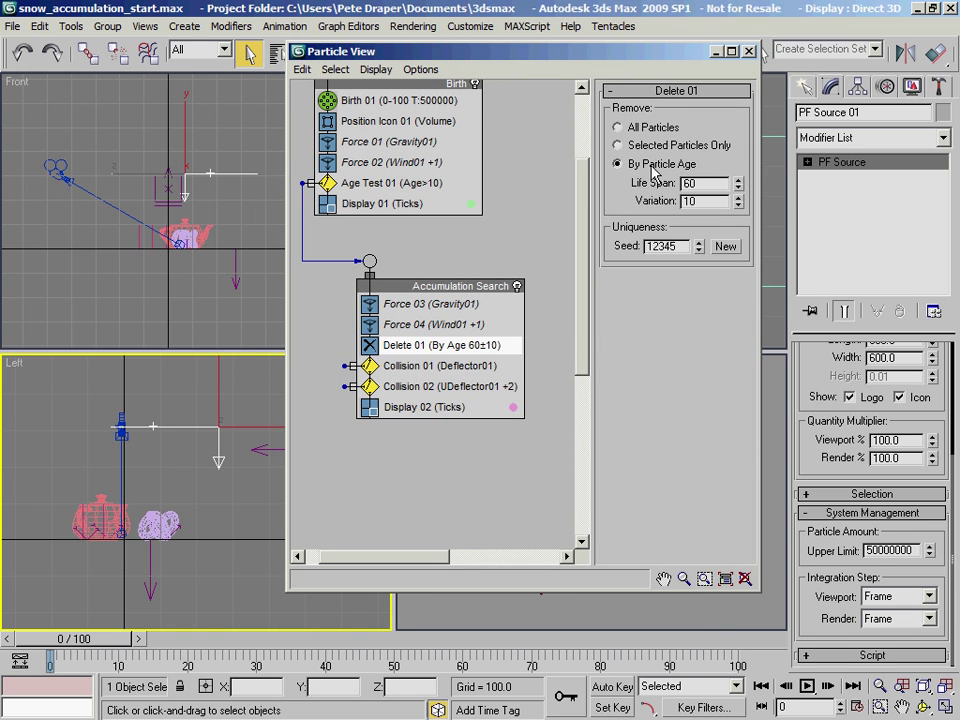
double_click(709, 186)
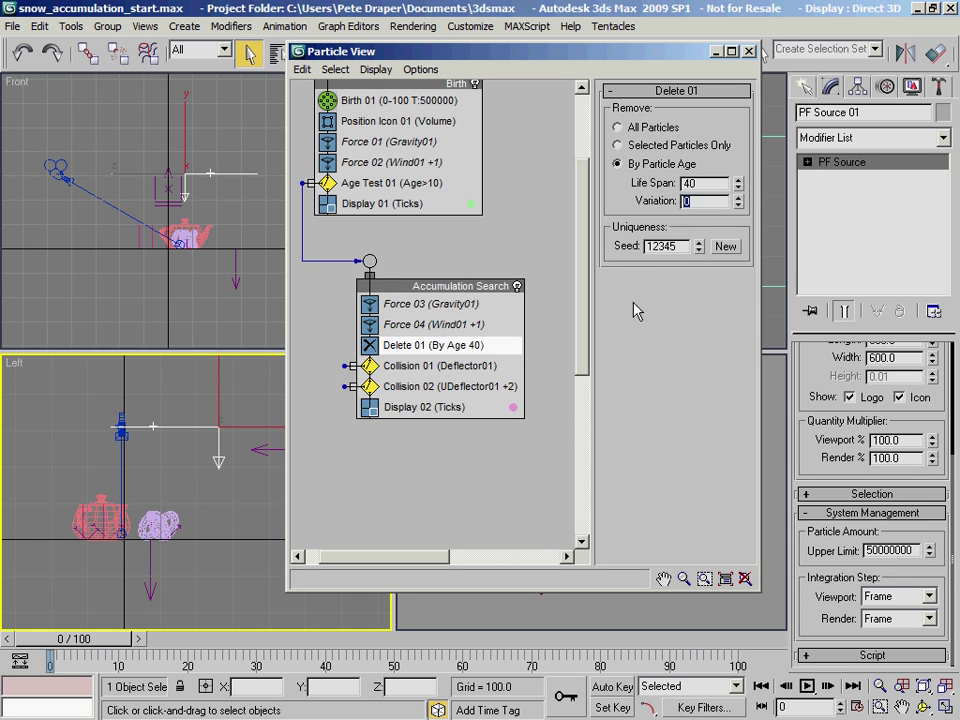
double_click(710, 184)
- Add a Keep Apart operator between Delete 01 and Collision 01 and show its parameters
right_click(442, 343)
mouse_move(520, 364)
mouse_move(600, 365)
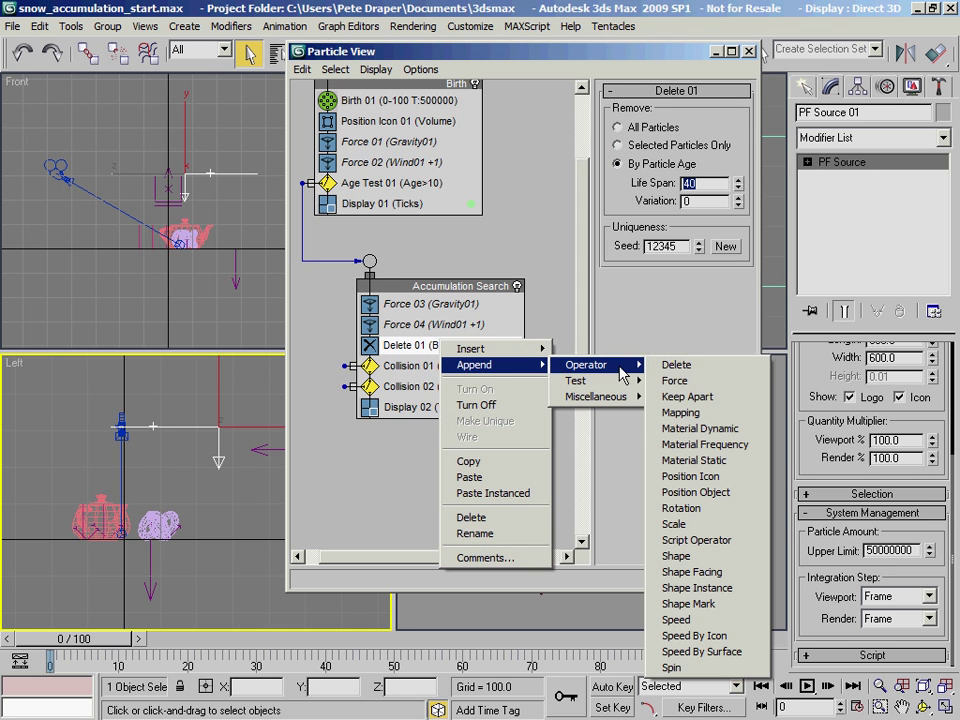
click(700, 397)
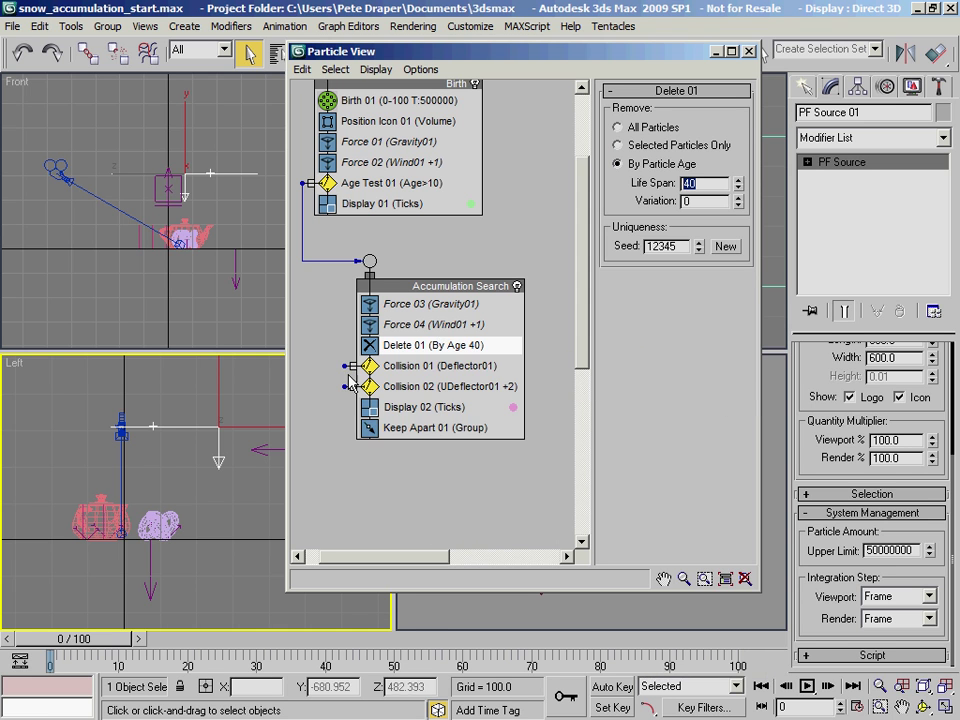
drag(437, 441, 522, 355)
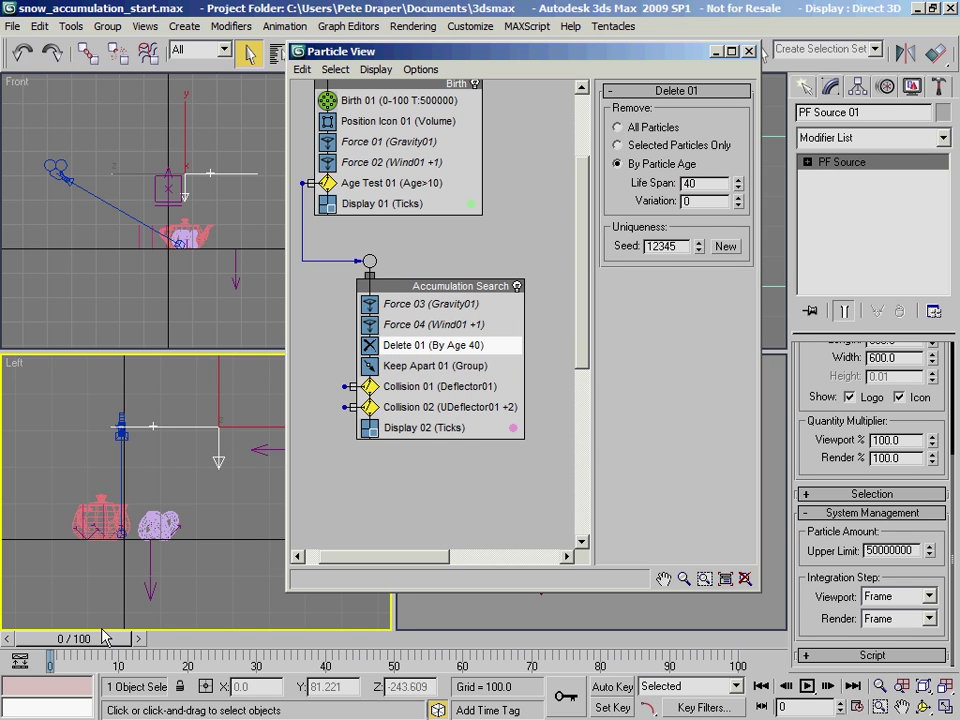
click(435, 366)
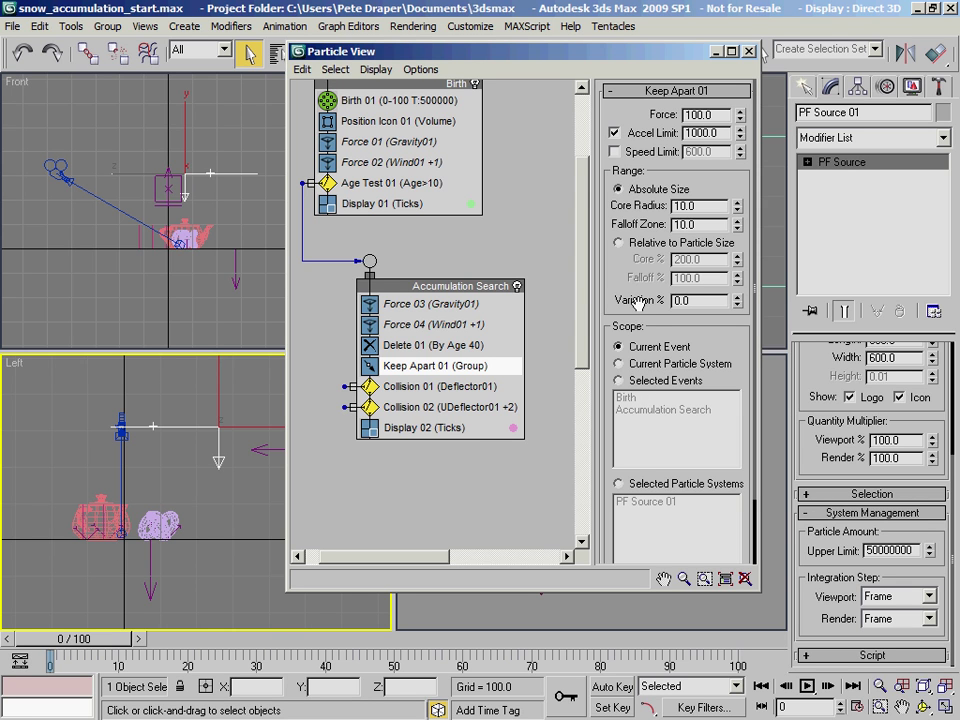
- Save the scene under the new name snow_accumulation_finished.max in the same folder
click(12, 26)
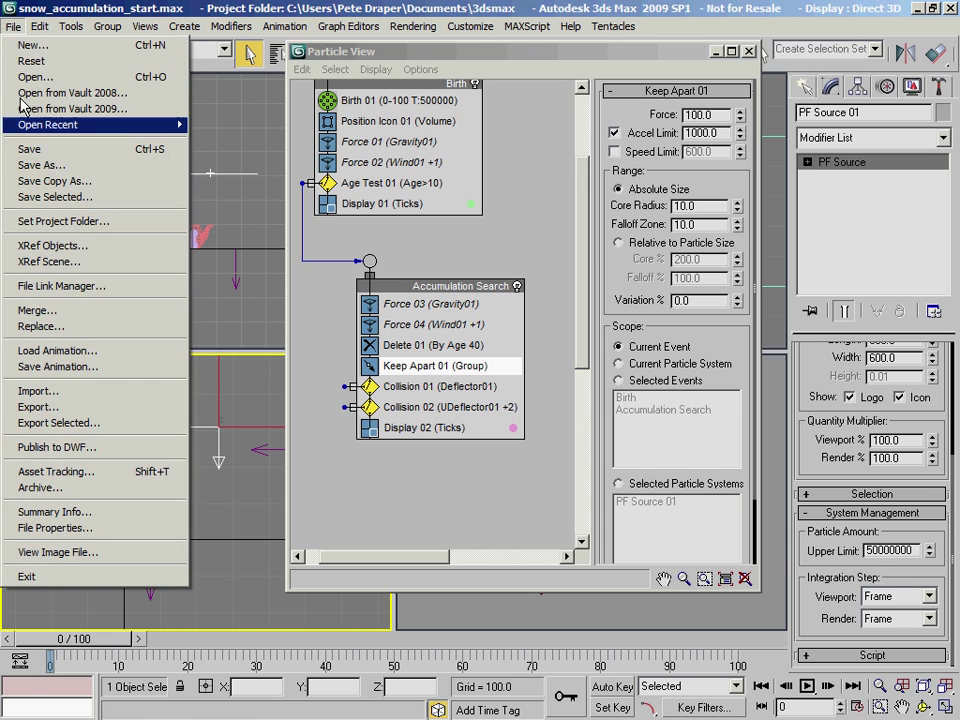
click(40, 165)
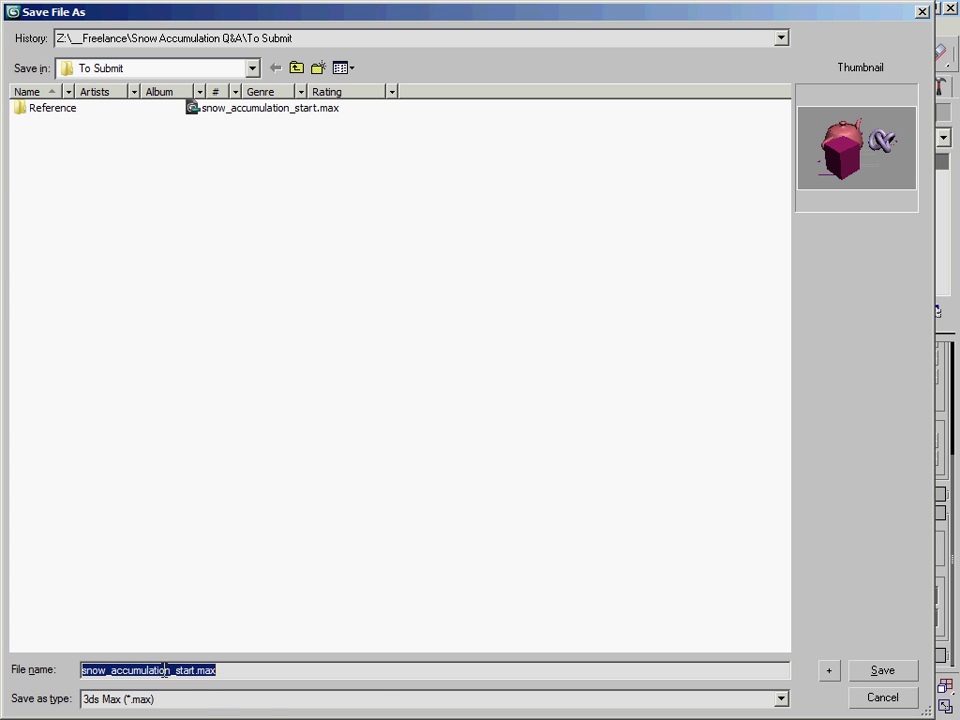
drag(179, 669, 365, 700)
text(finished)
key(Return)
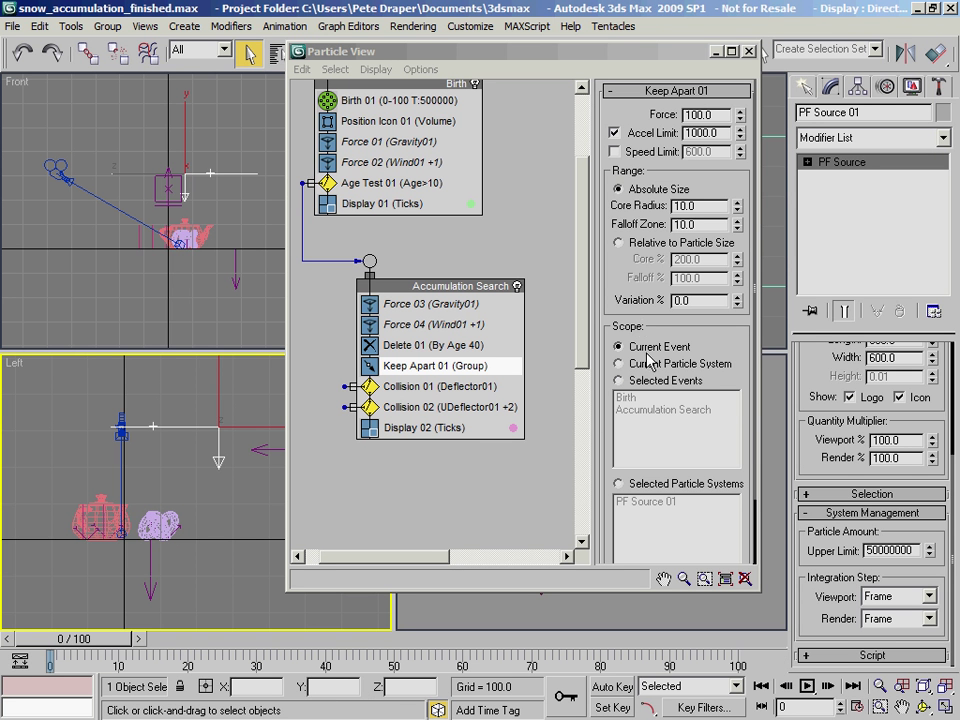
- Enlarge the Particle View window, then turn off Keep Apart 01's acceleration limit and enable its speed limit at 1.0
click(638, 289)
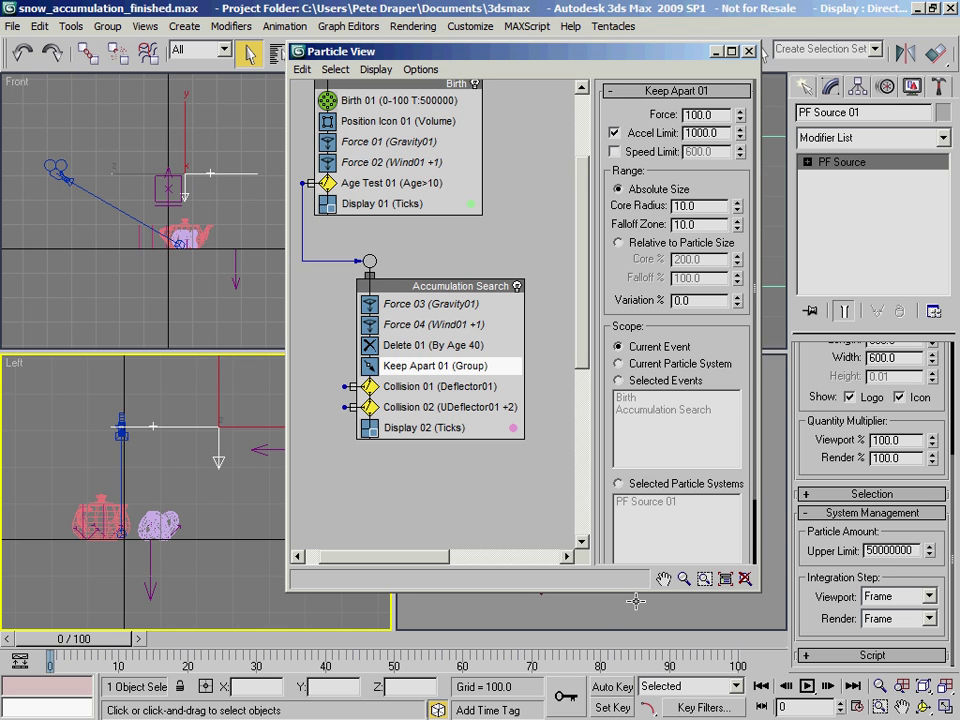
drag(640, 592, 643, 676)
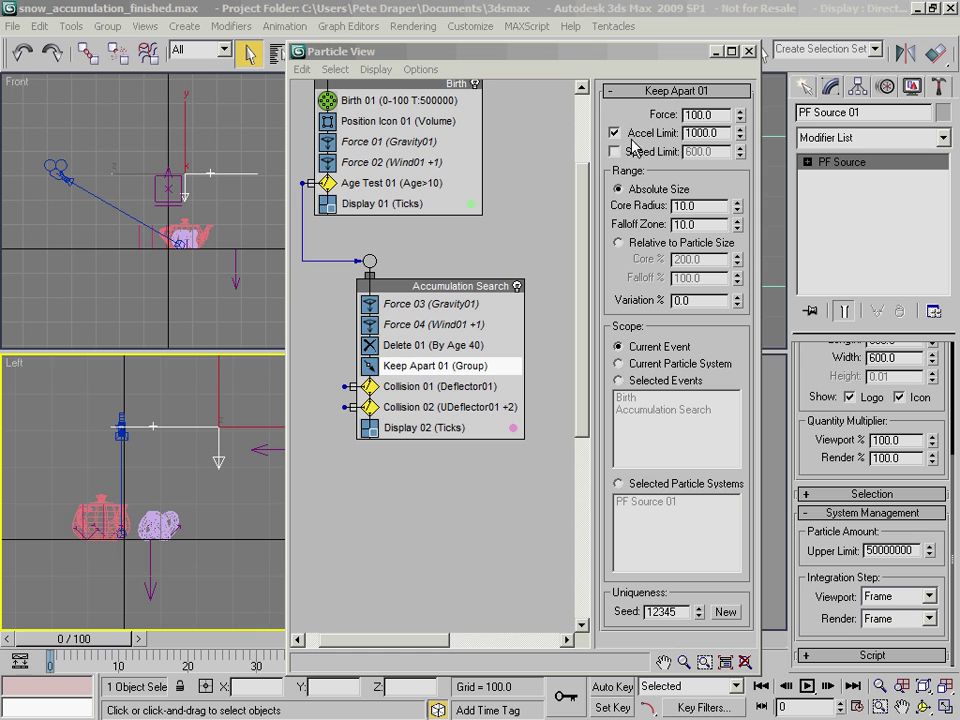
click(615, 151)
click(615, 133)
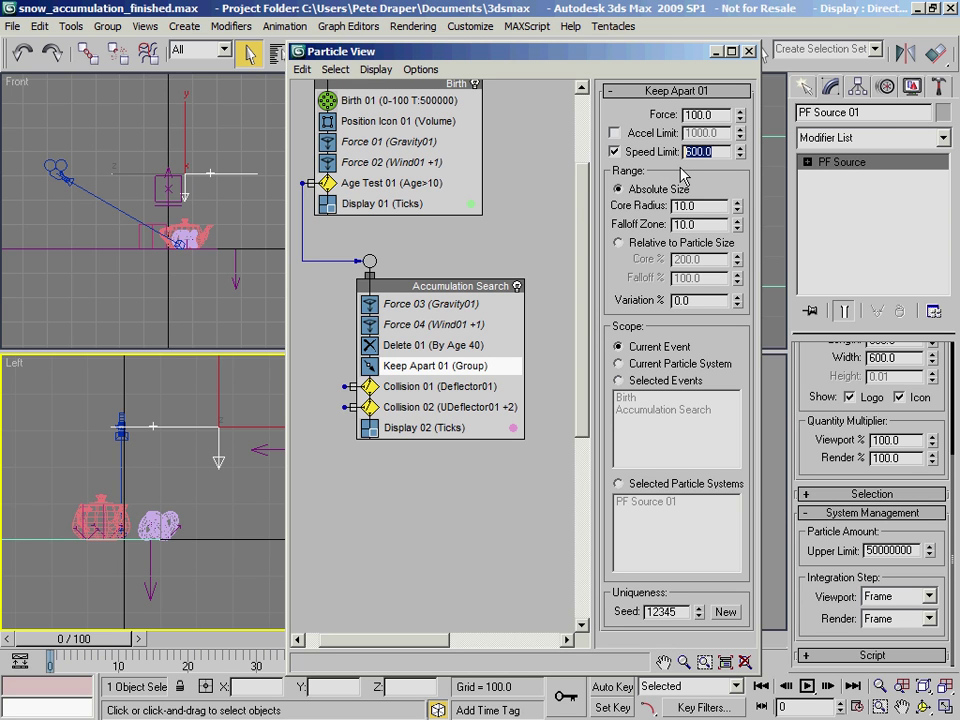
text(1)
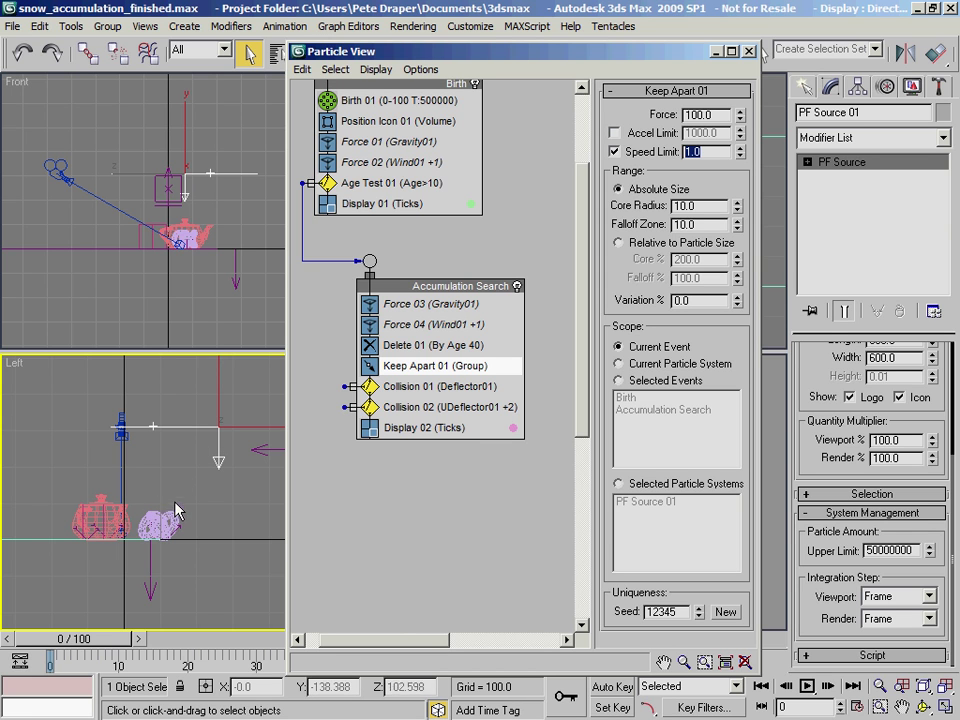
- Add a Speed Test to the Accumulation Search event, placed between Collision 01 and Collision 02
click(420, 376)
right_click(417, 373)
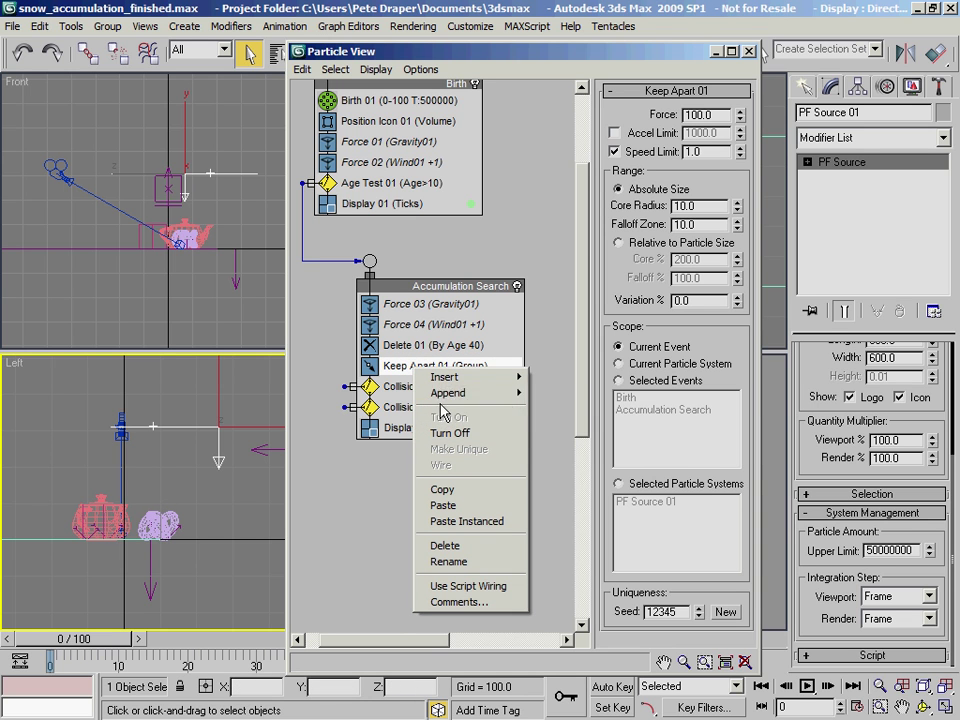
mouse_move(456, 392)
mouse_move(553, 409)
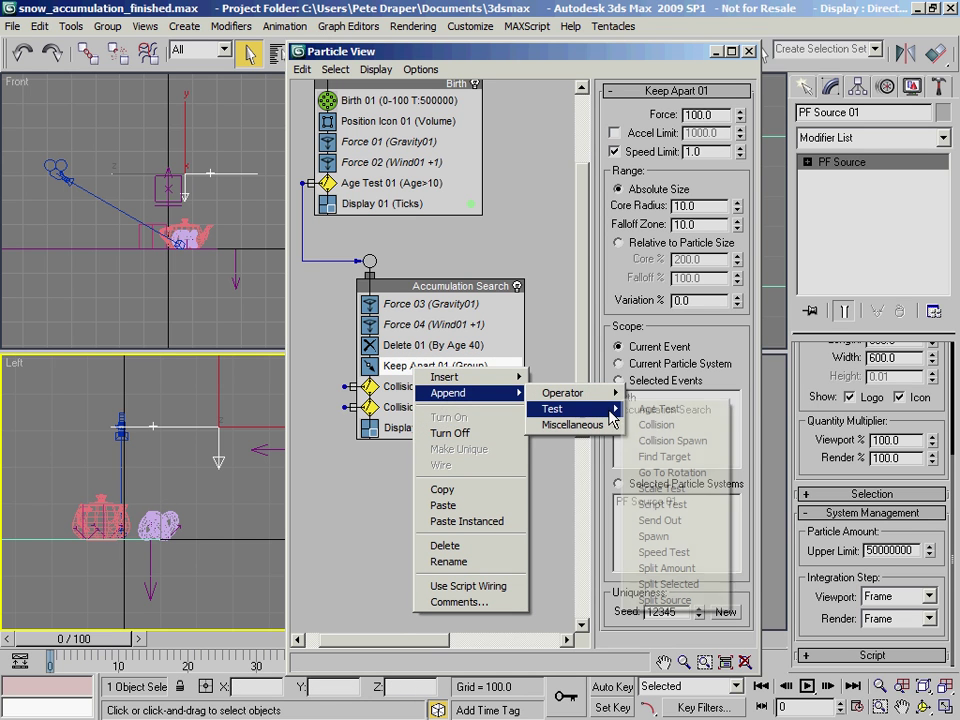
click(663, 552)
drag(445, 448, 465, 405)
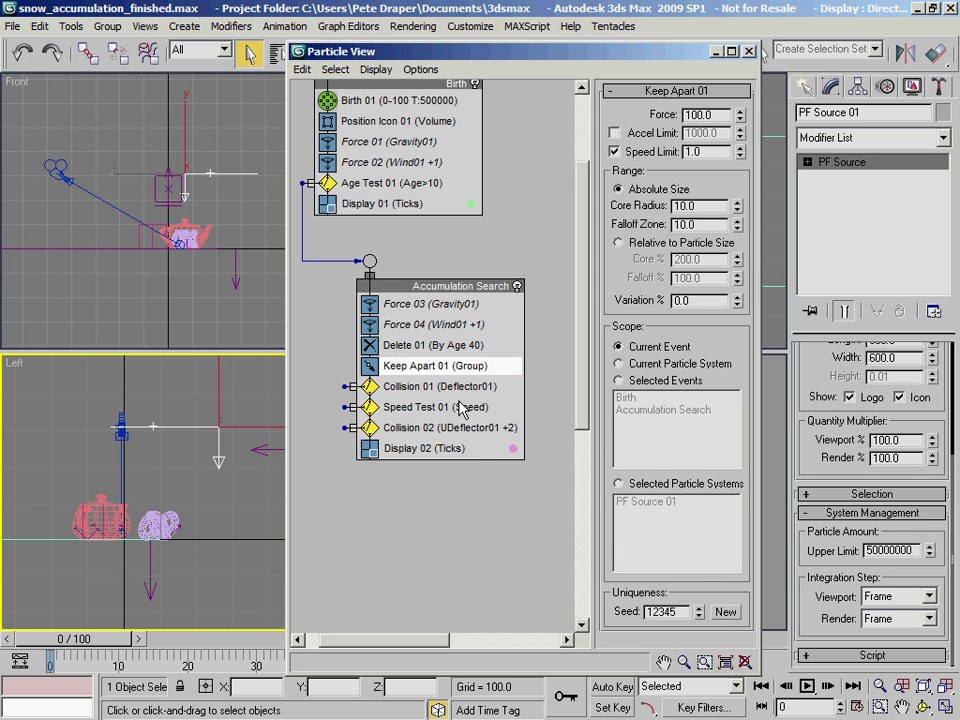
- Set Speed Test 01 to test true when the velocity magnitude is less than a test value of 2.0
click(430, 407)
click(624, 158)
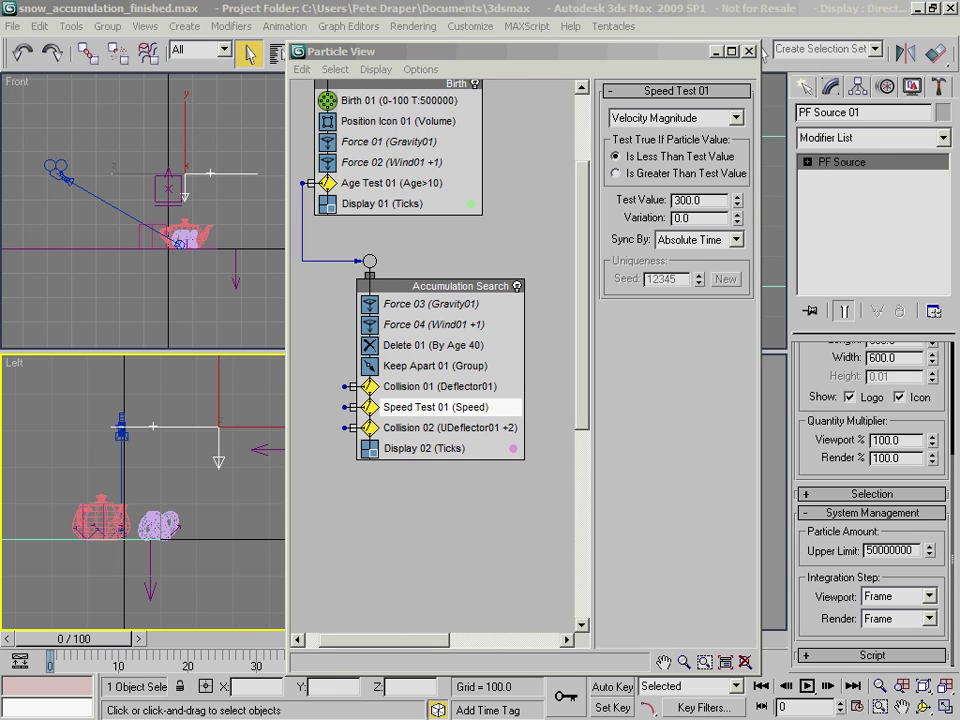
drag(717, 202, 530, 183)
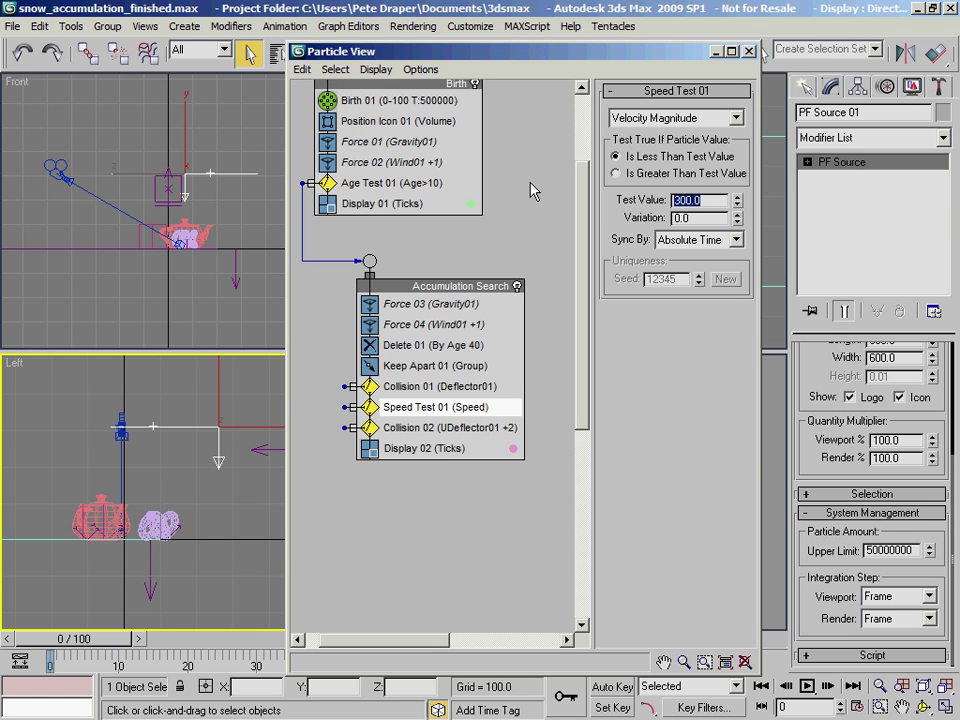
text(2)
key(Return)
- Set Keep Apart 01's absolute range to a core radius of 2.5 and a falloff zone of 1.25
click(428, 368)
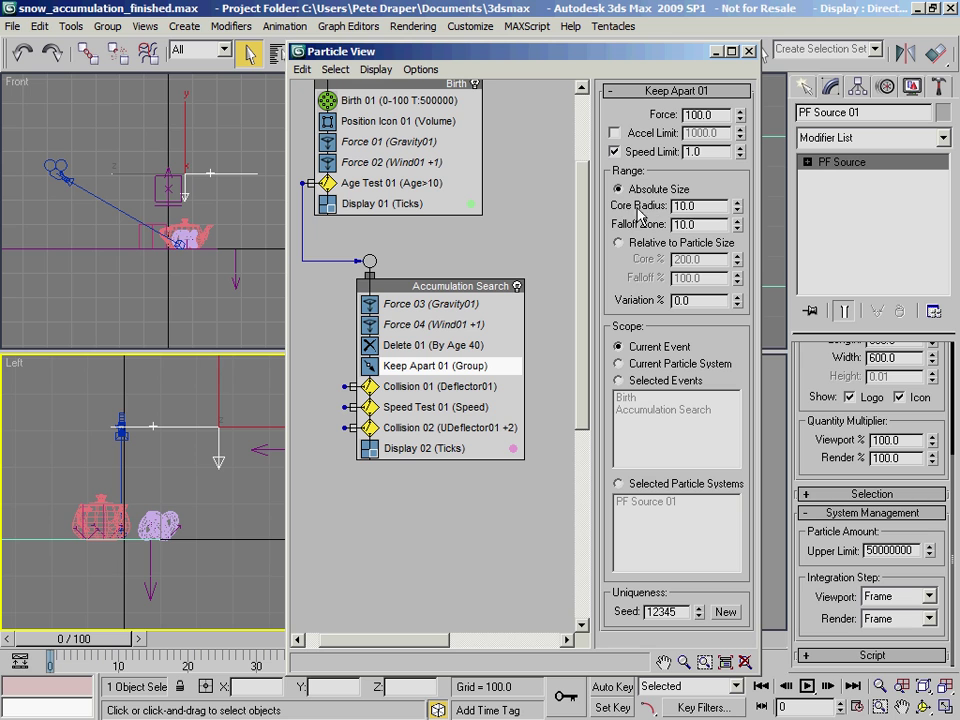
double_click(706, 207)
key(Tab)
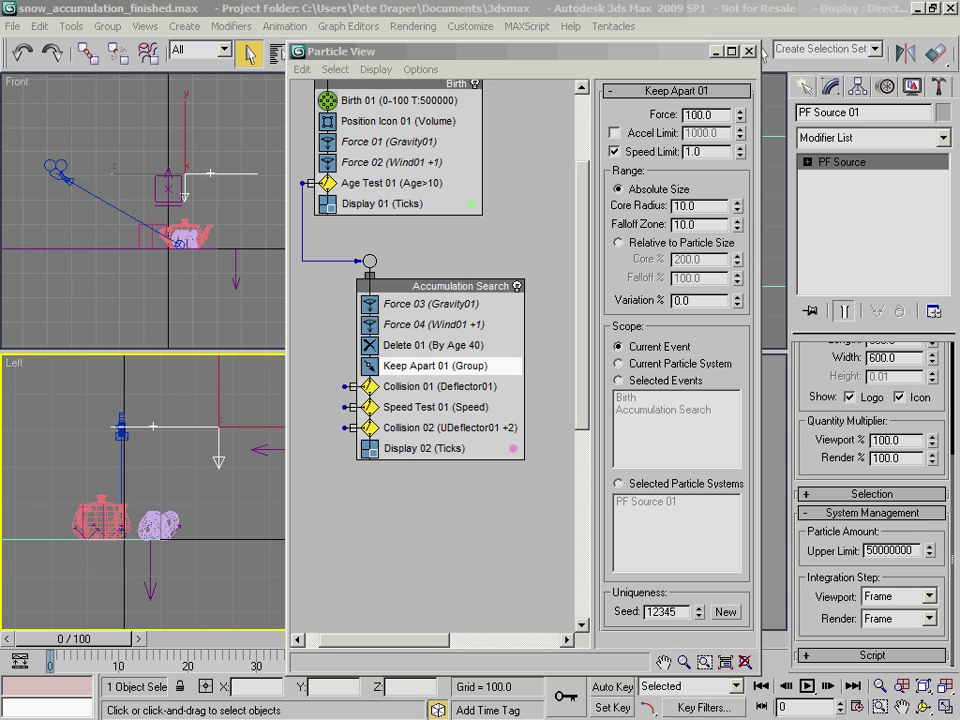
click(688, 205)
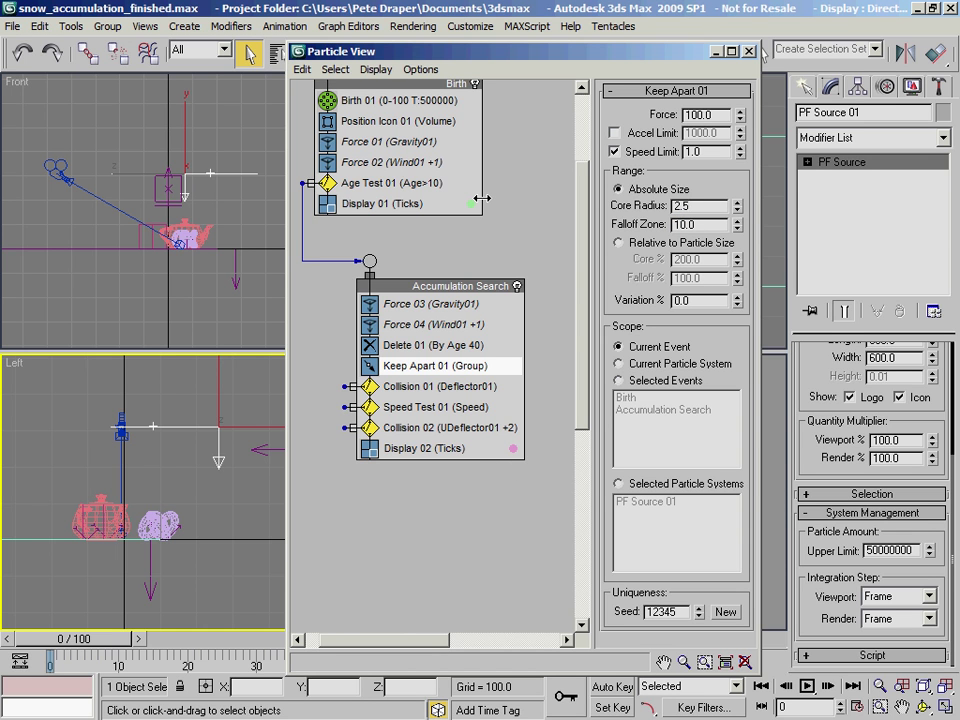
key(Tab)
text(1.2)
click(697, 205)
drag(705, 225, 672, 206)
click(707, 224)
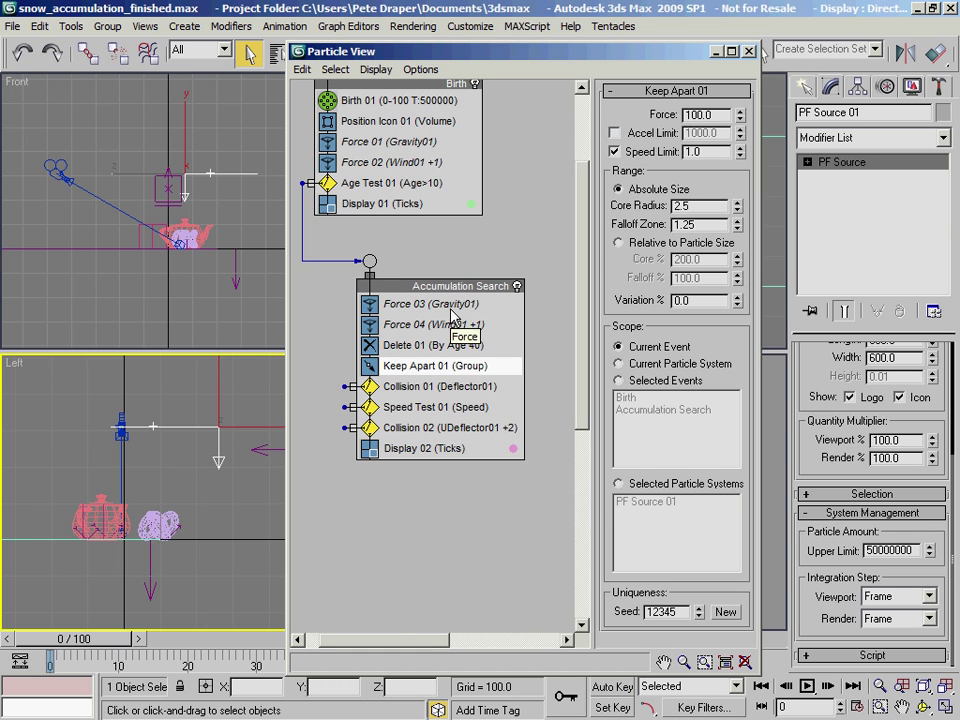
- Create a new event with a Shape operator in the empty space below the Accumulation Search event
click(404, 512)
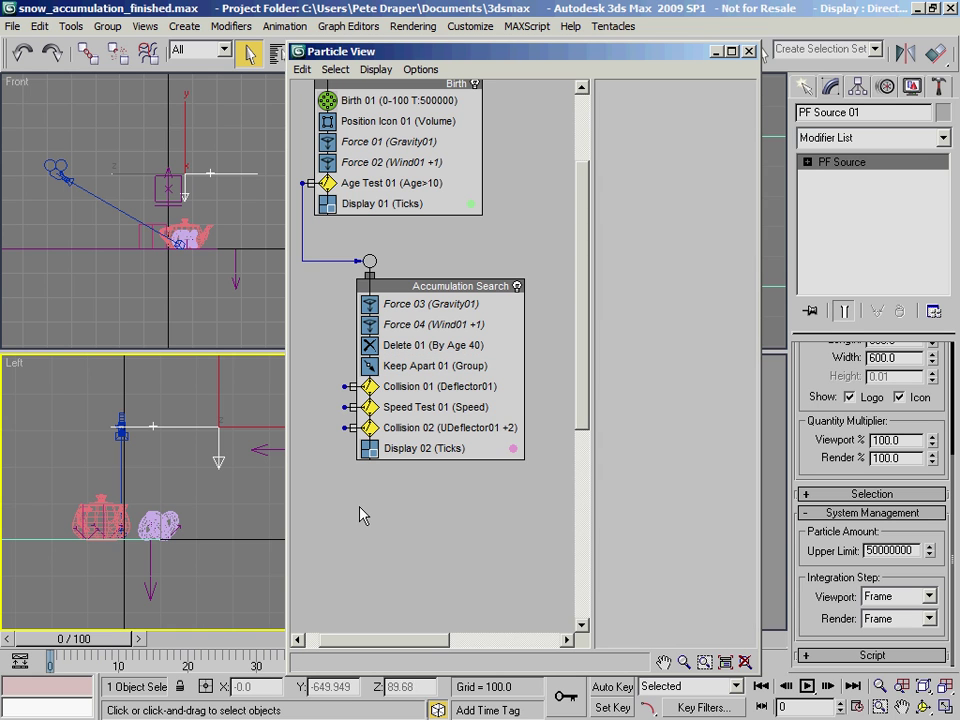
right_click(376, 505)
mouse_move(433, 563)
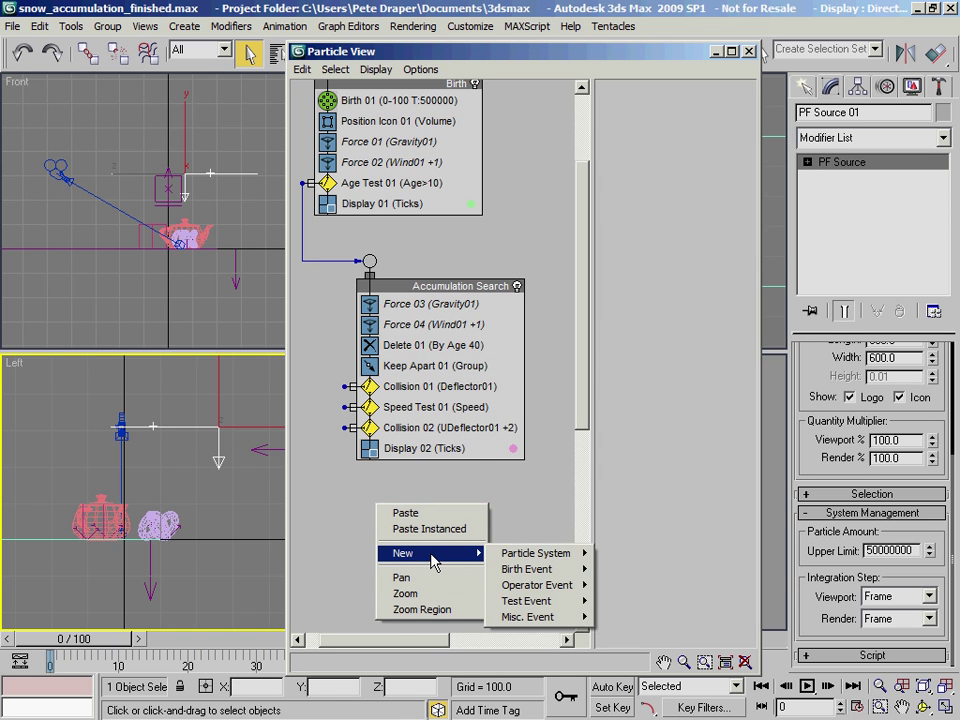
mouse_move(545, 585)
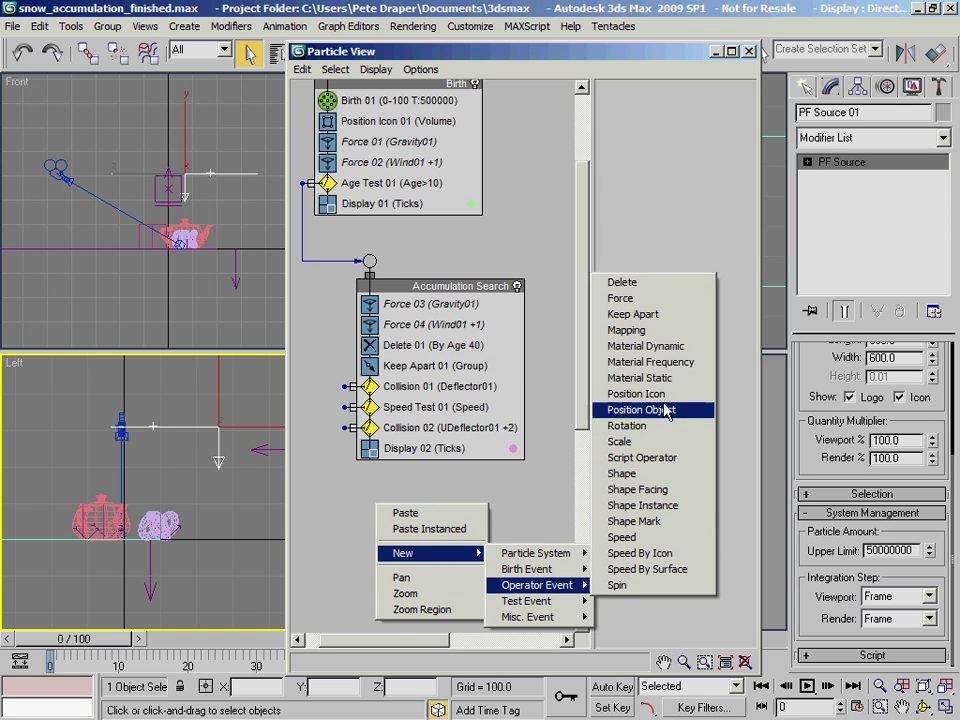
click(650, 473)
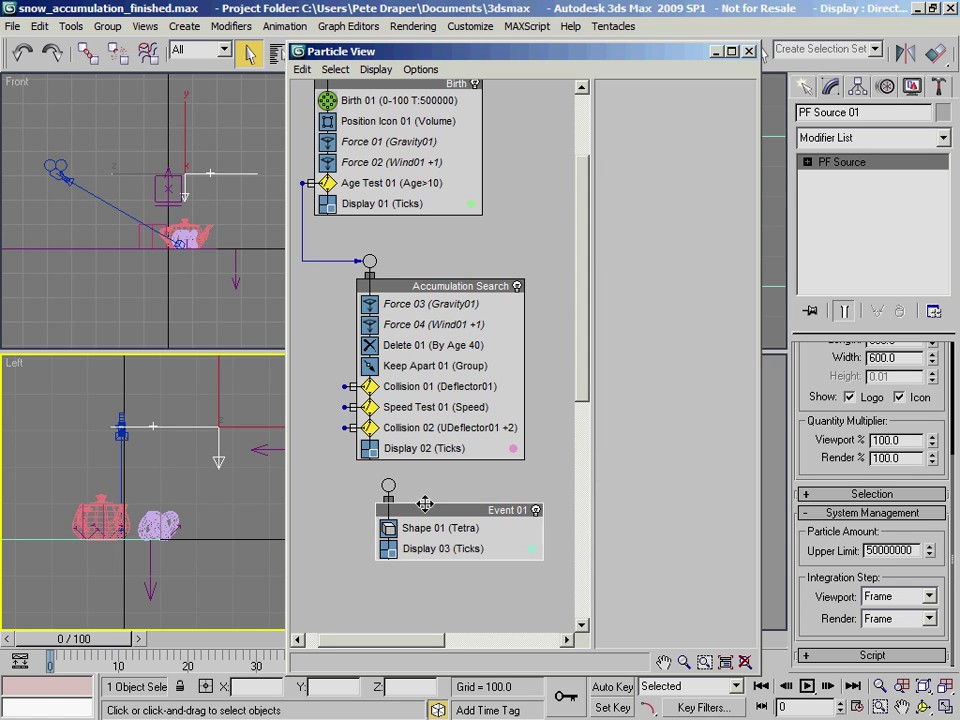
- Rename the new Shape event as Accumulation
right_click(472, 522)
click(503, 464)
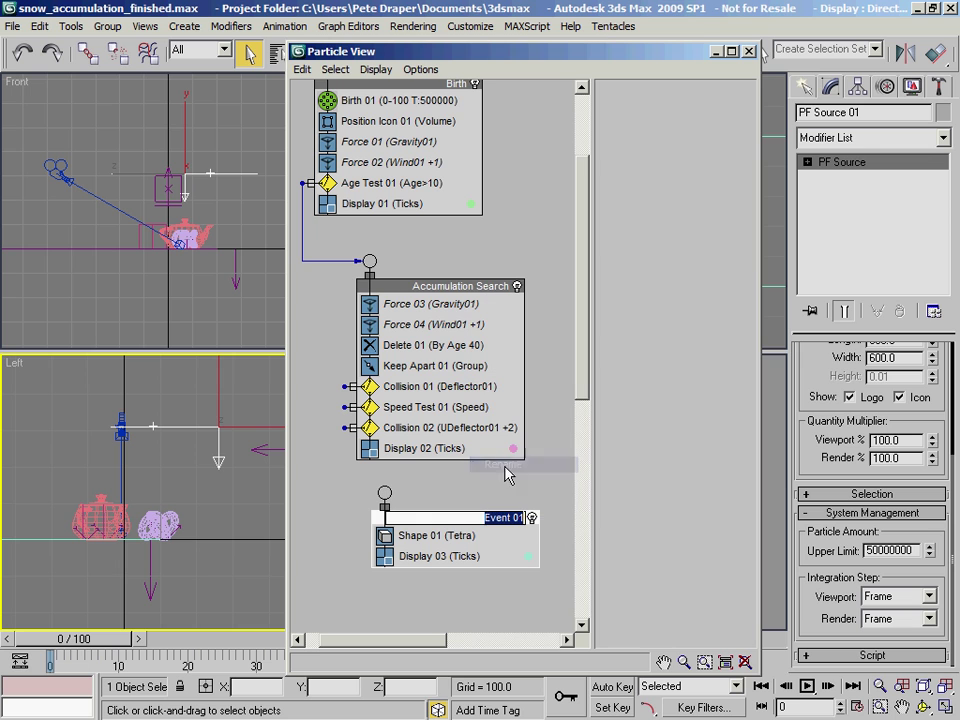
text(S)
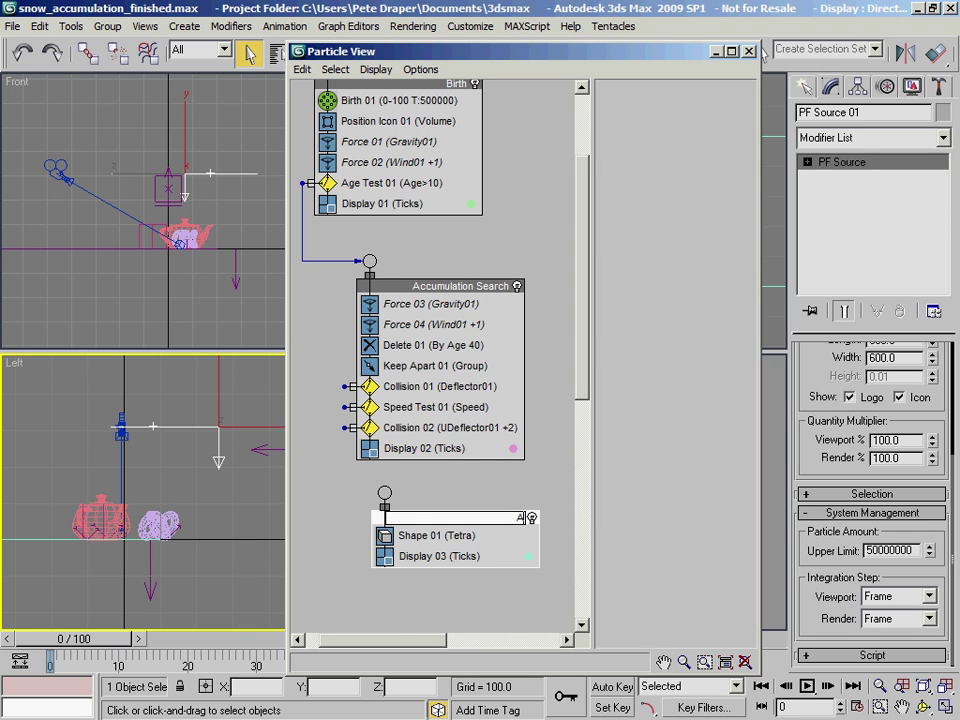
text(ccumulation)
key(Return)
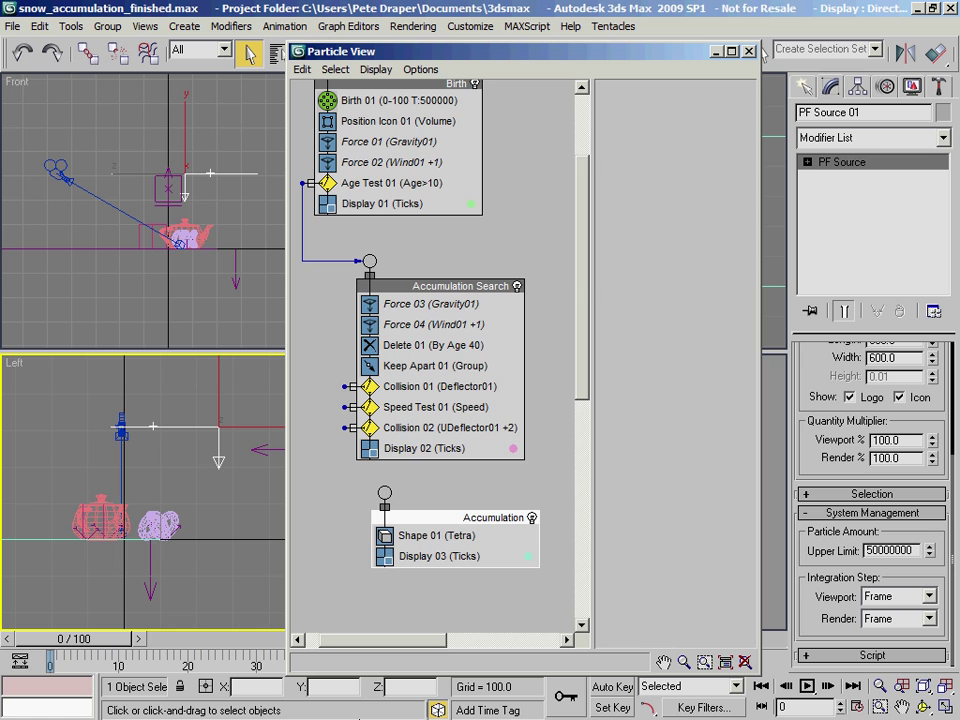
- Set Shape 01 to Sphere with a size of 5.0, and move the Particle View window clear of the perspective viewport
click(430, 535)
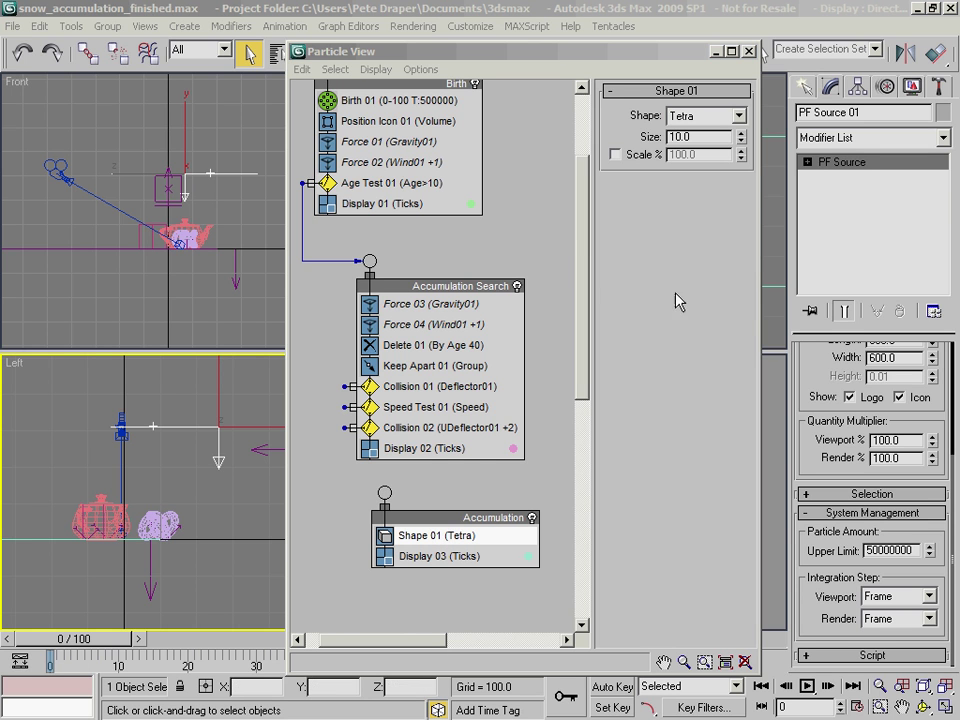
drag(711, 138, 455, 120)
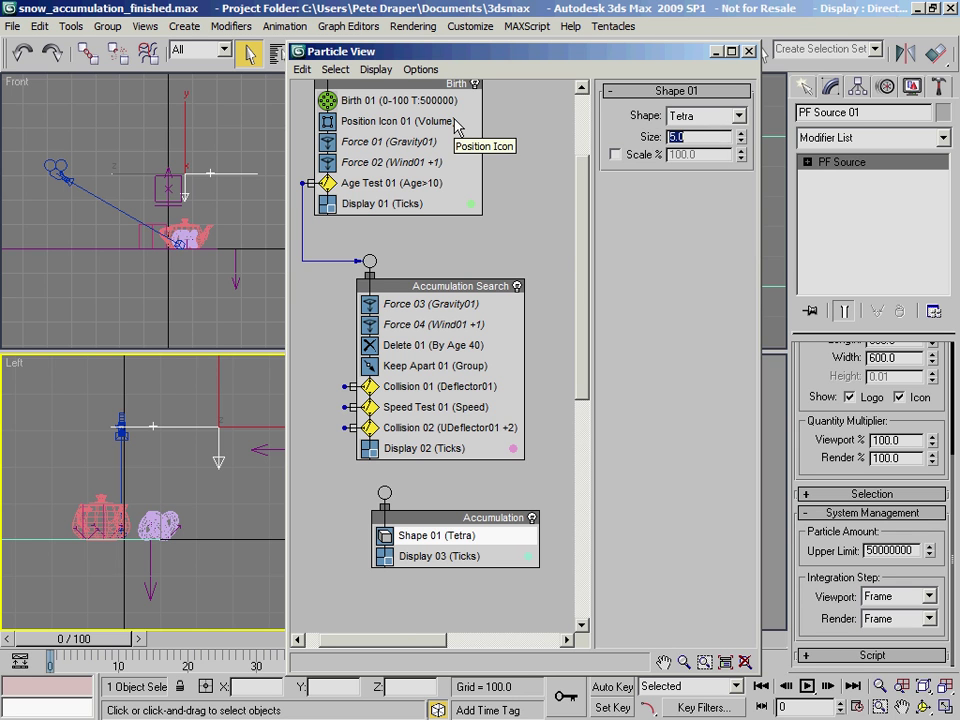
click(715, 116)
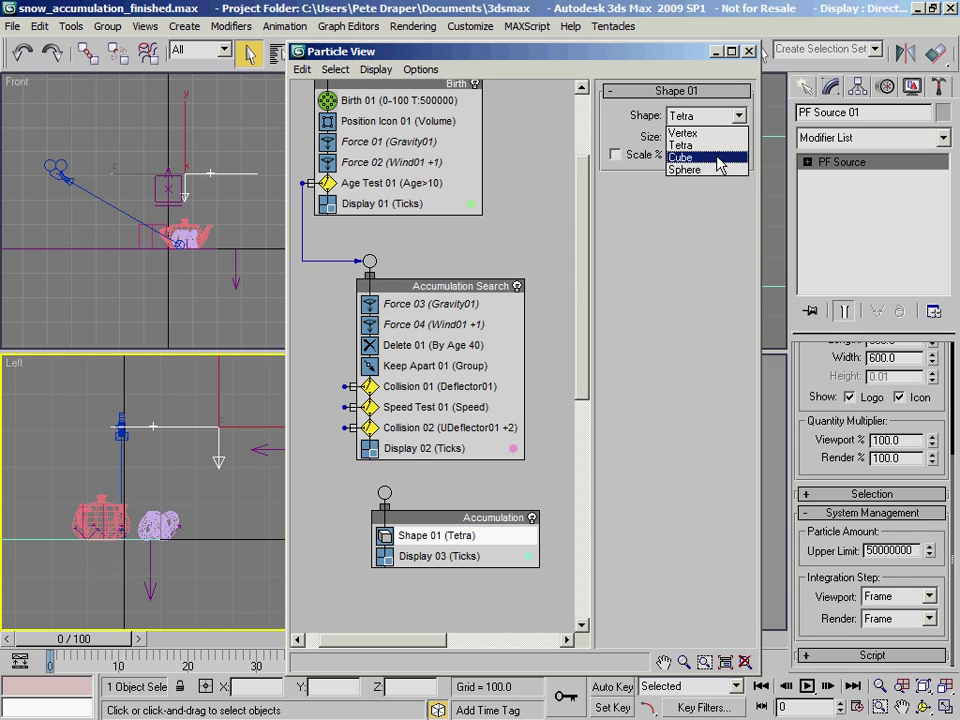
click(720, 166)
drag(700, 51, 390, 25)
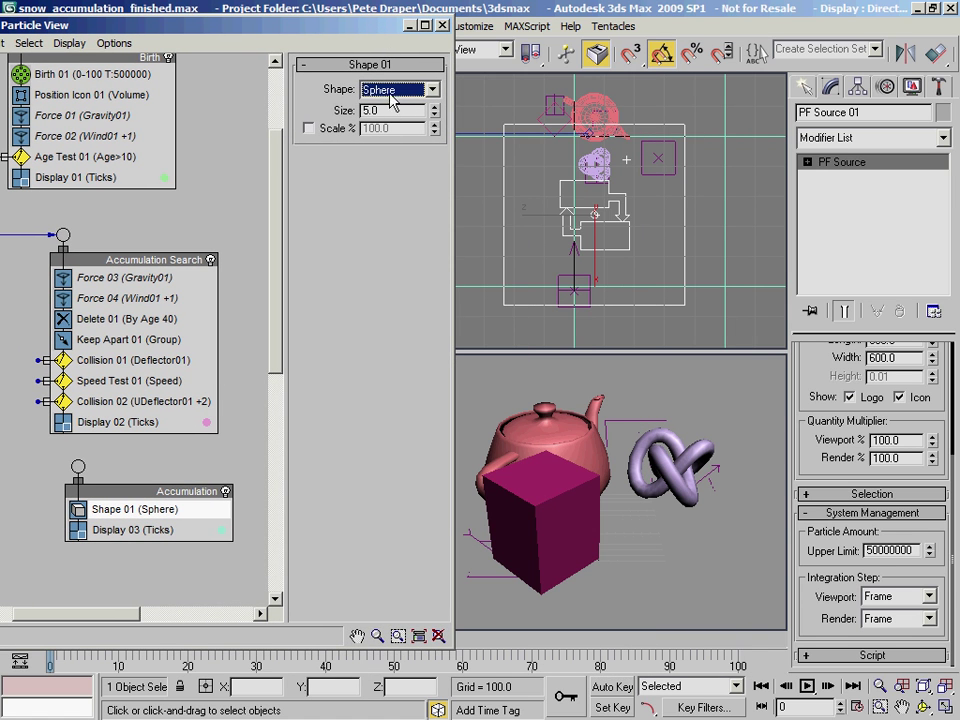
drag(343, 28, 368, 32)
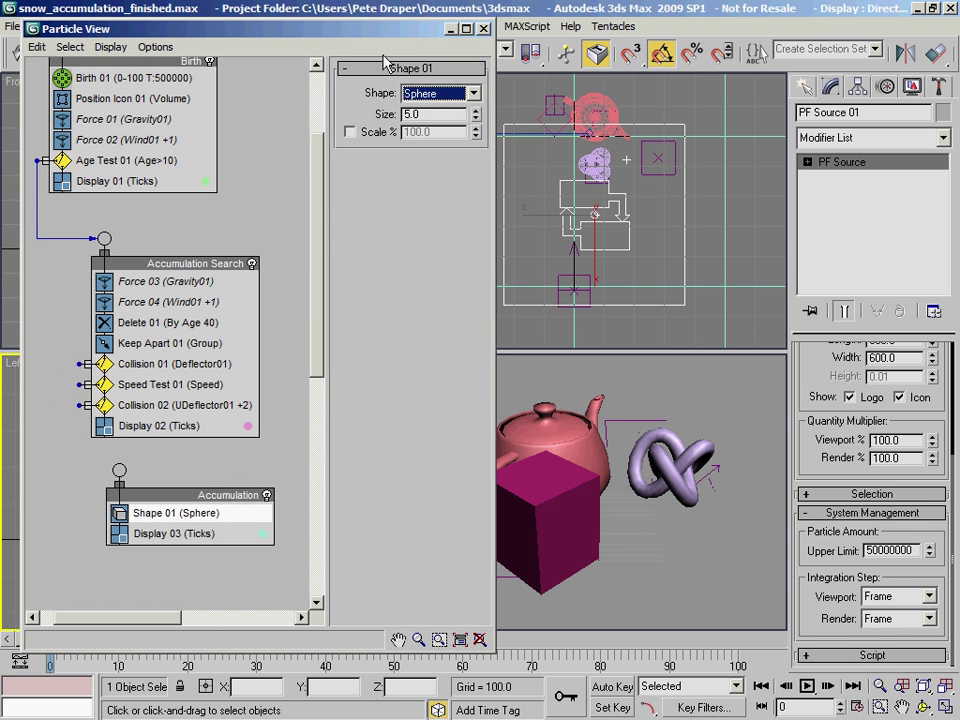
double_click(431, 114)
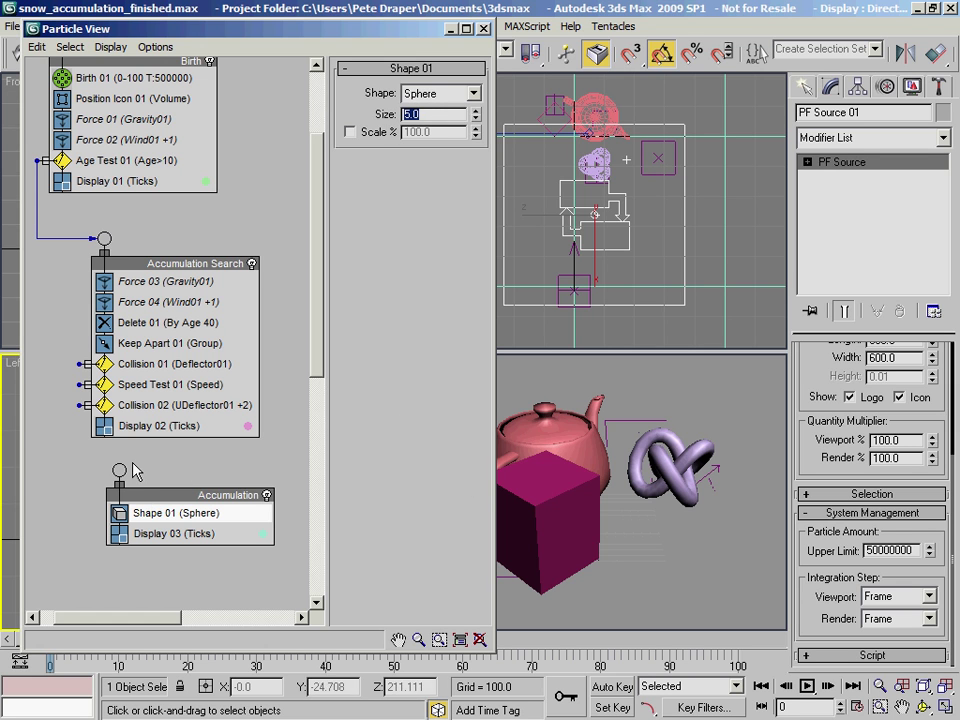
- Align the Accumulation event under Accumulation Search and wire the Collision 02 and Speed Test 01 outputs to it
drag(170, 499, 154, 497)
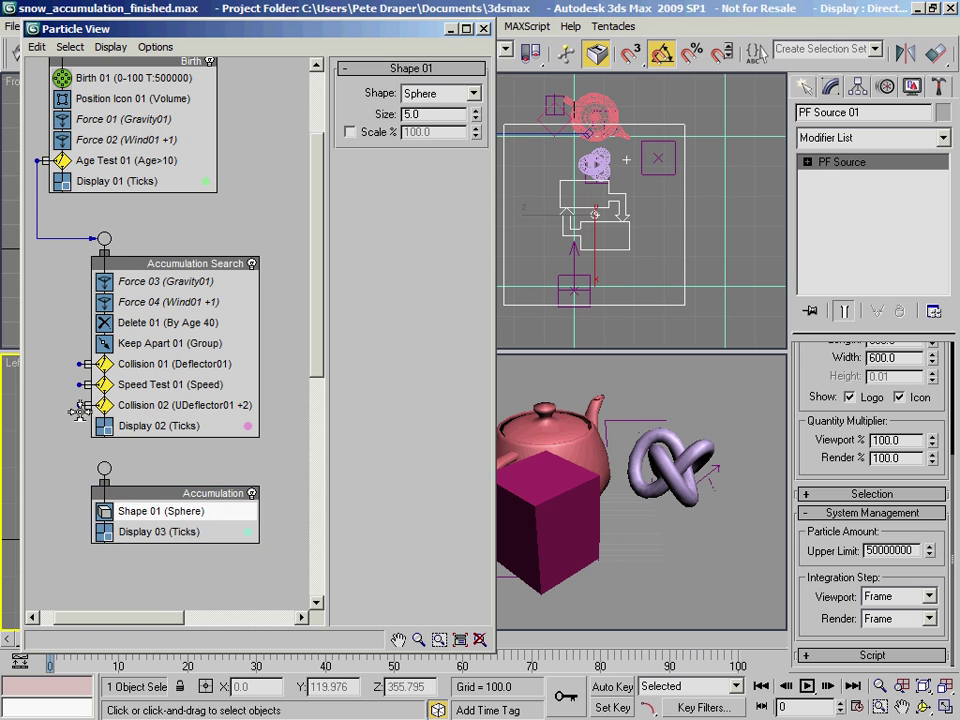
drag(80, 405, 104, 468)
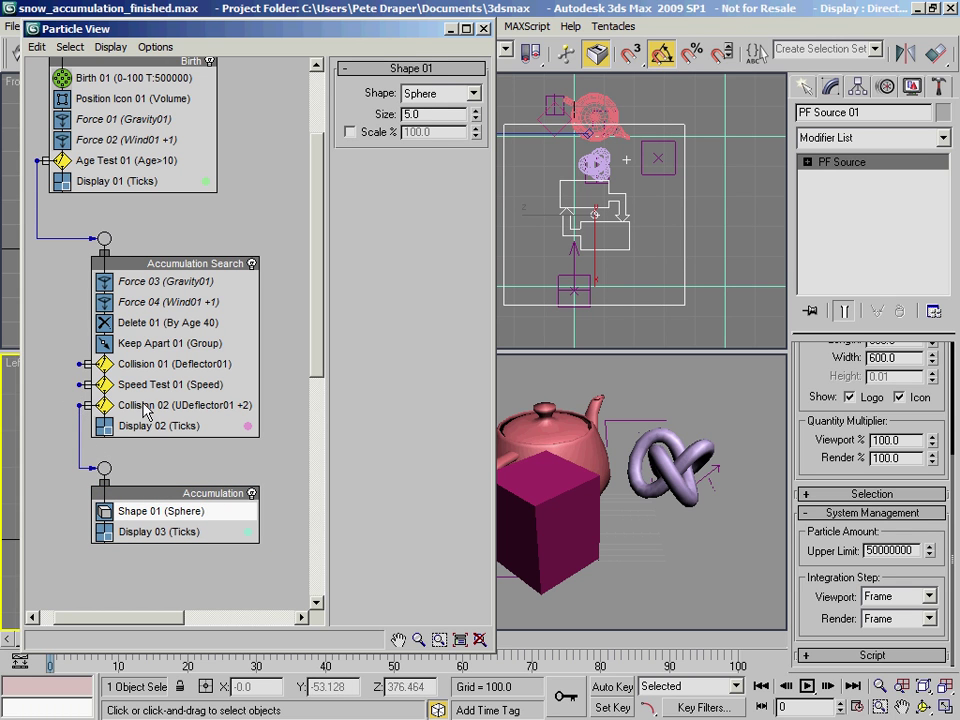
drag(141, 493, 141, 481)
drag(88, 385, 130, 501)
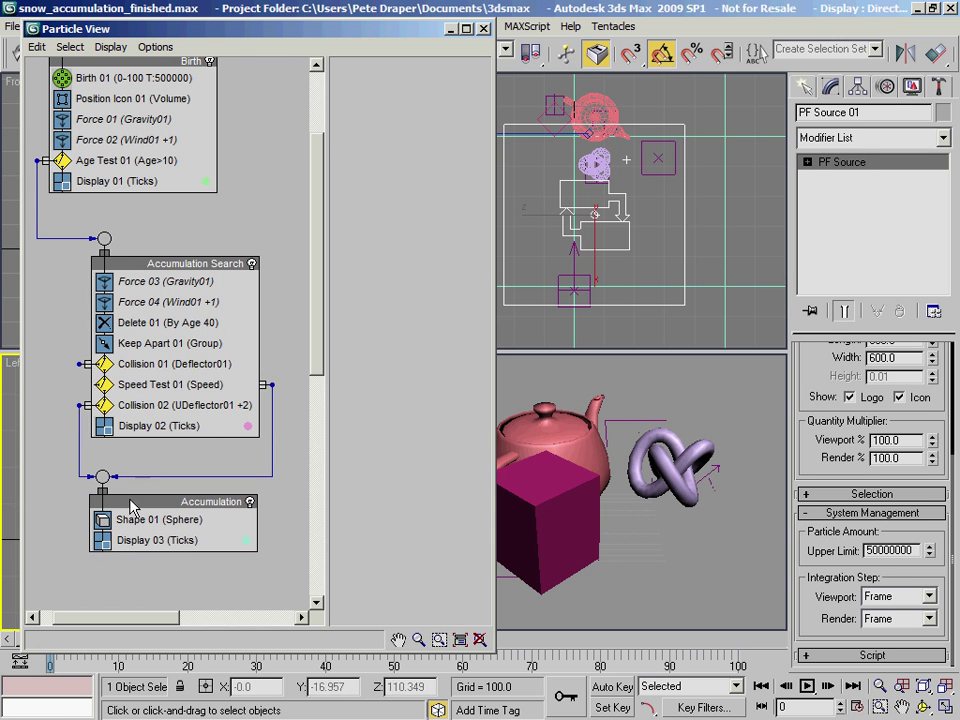
- Review the parameters of Speed Test 01, Collision 02 and Keep Apart 01 against the wiring into the Accumulation event
click(120, 385)
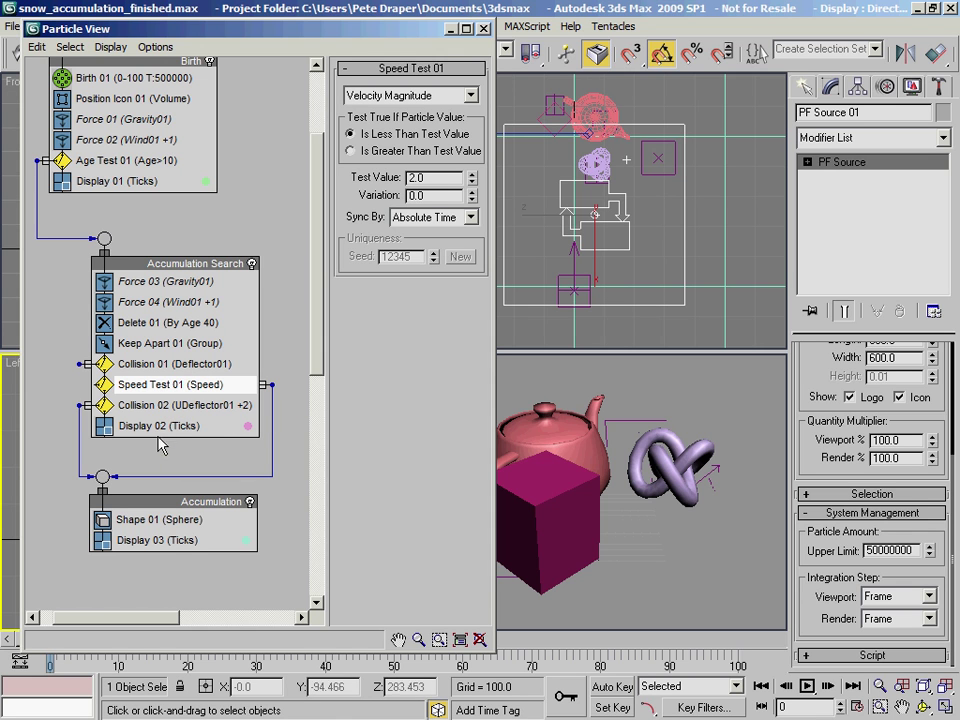
drag(186, 501, 193, 506)
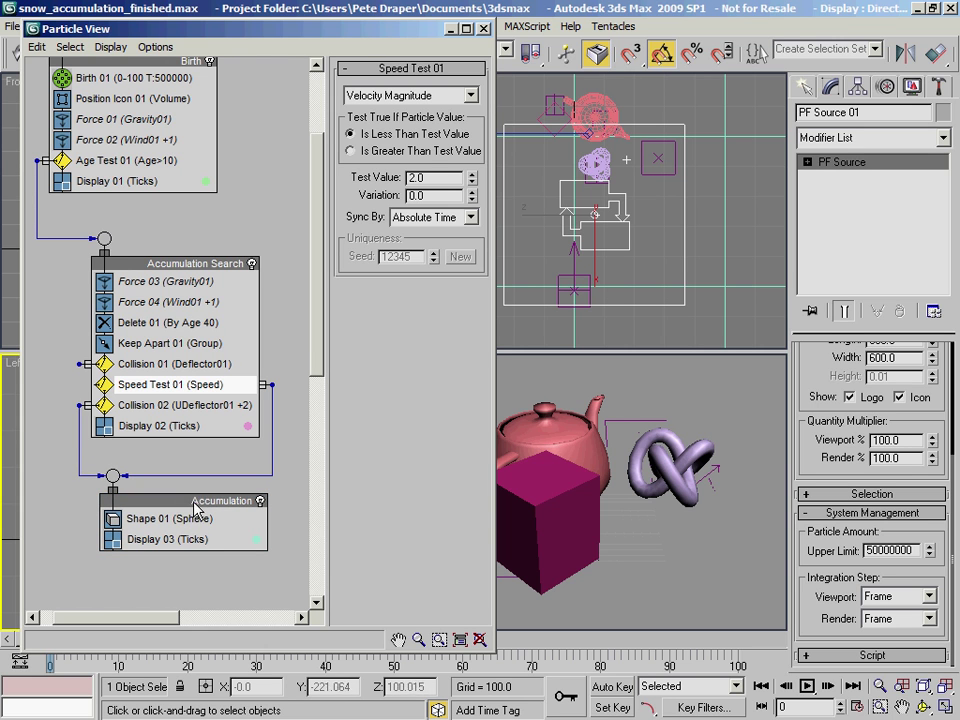
click(163, 521)
drag(181, 500, 174, 502)
click(181, 405)
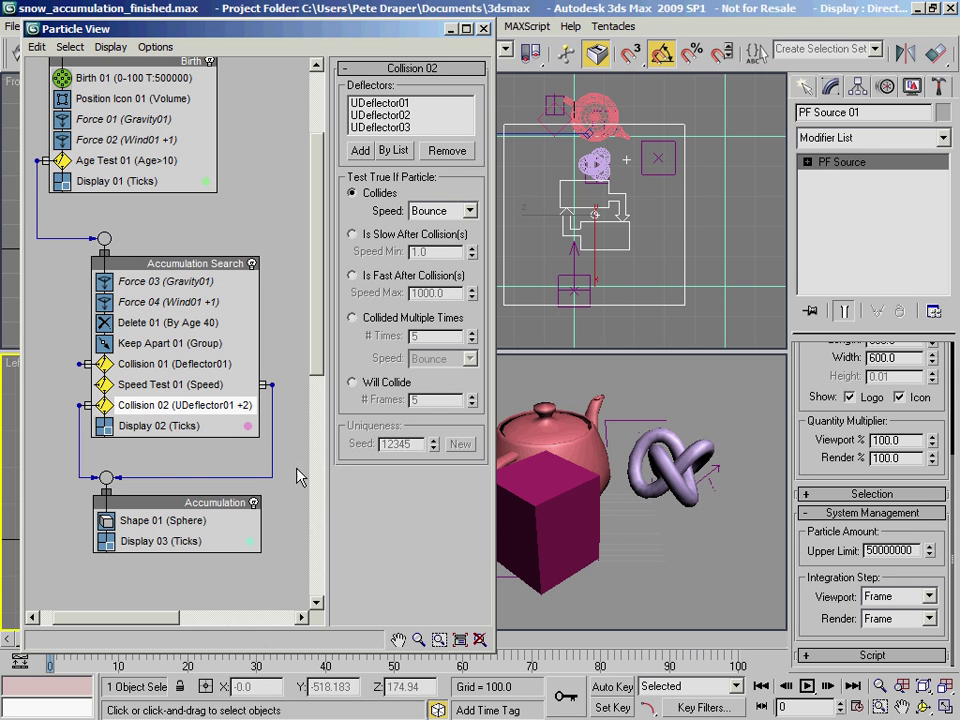
drag(210, 511, 203, 512)
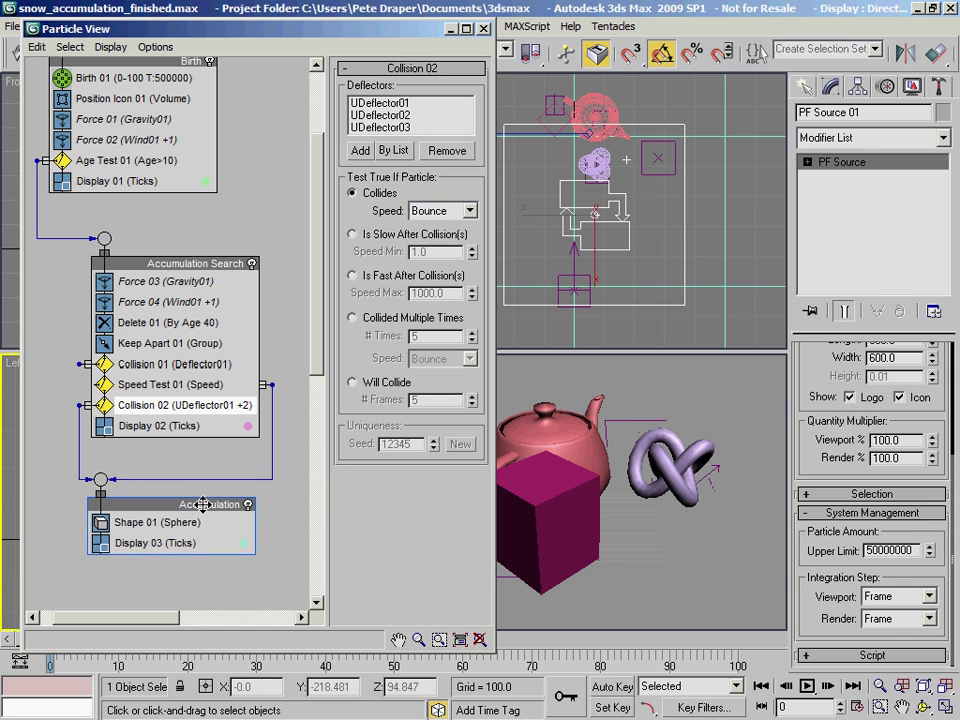
click(189, 345)
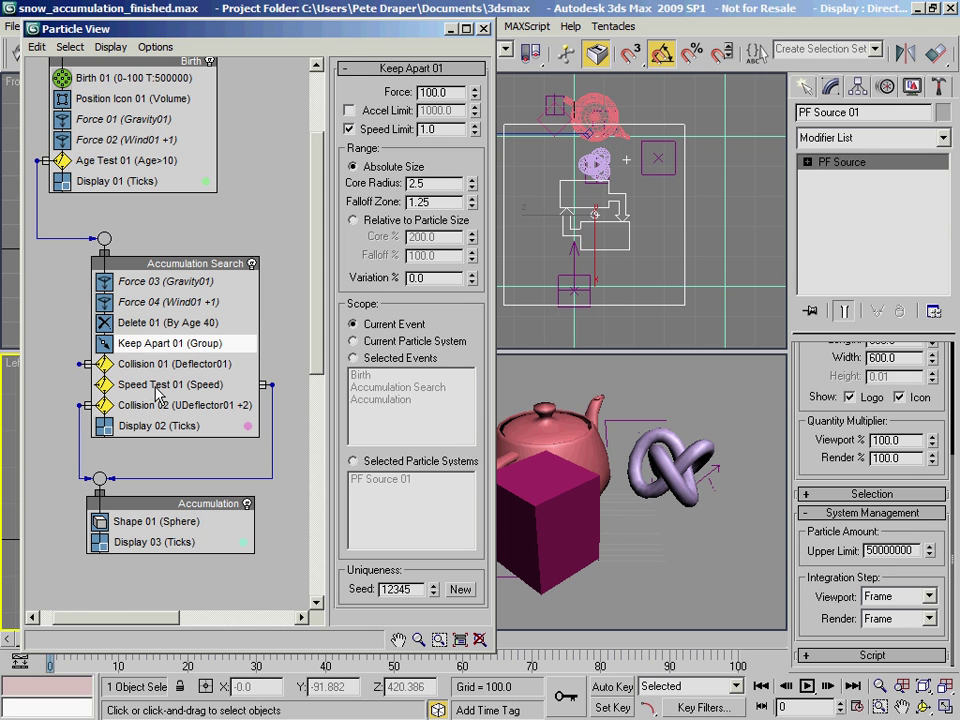
drag(176, 508, 185, 508)
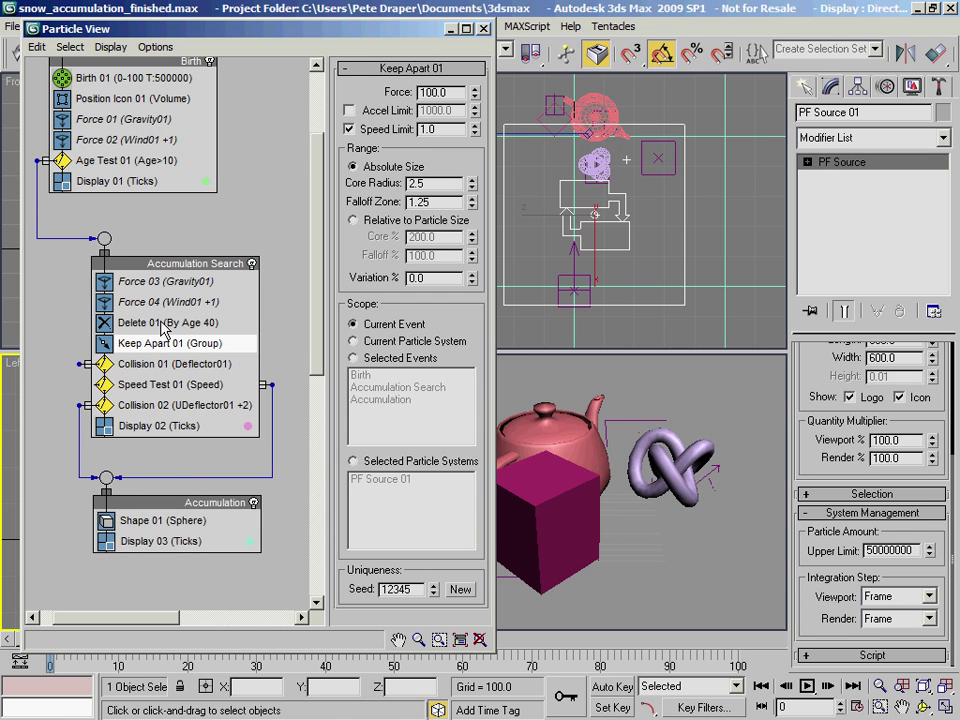
- Limit the Keep Apart 01 scope to selected events, with Accumulation chosen, and shift the Particle View window slightly
click(353, 359)
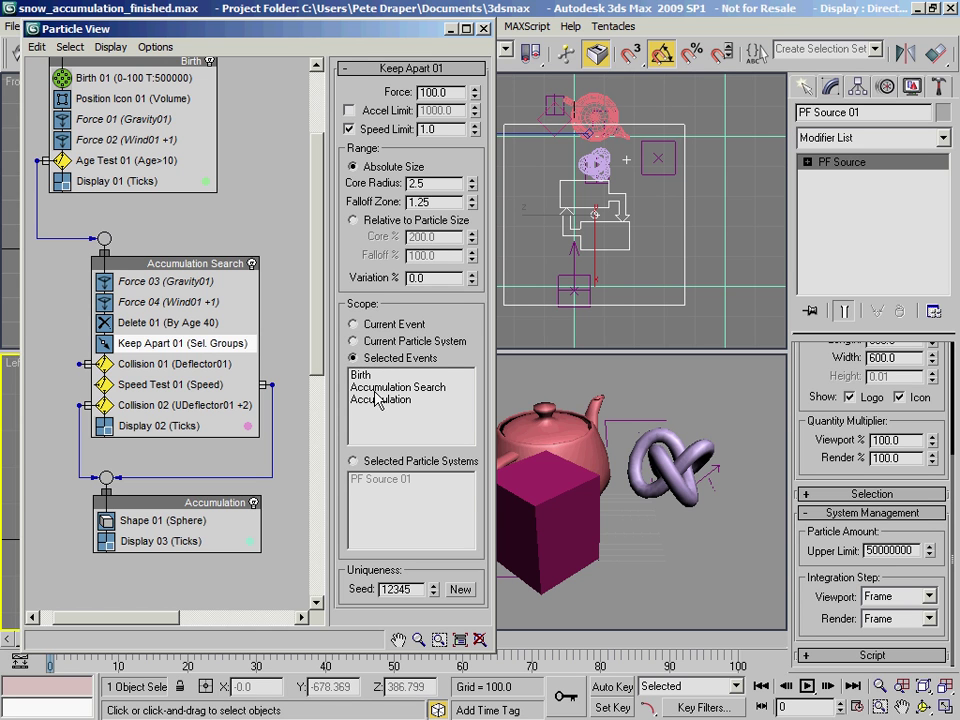
click(378, 400)
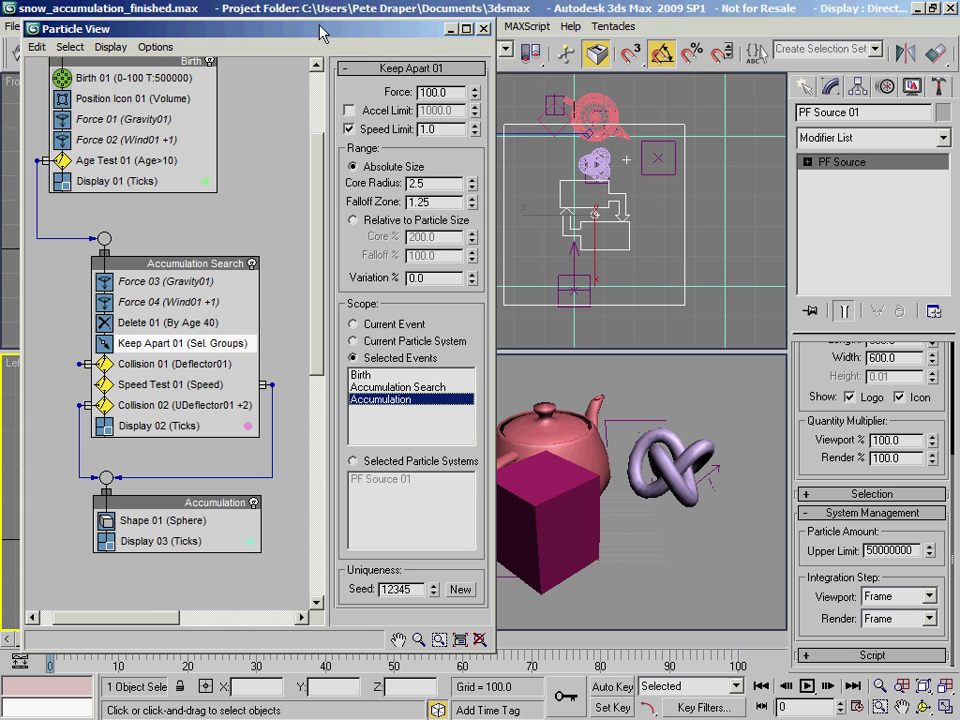
drag(302, 28, 295, 18)
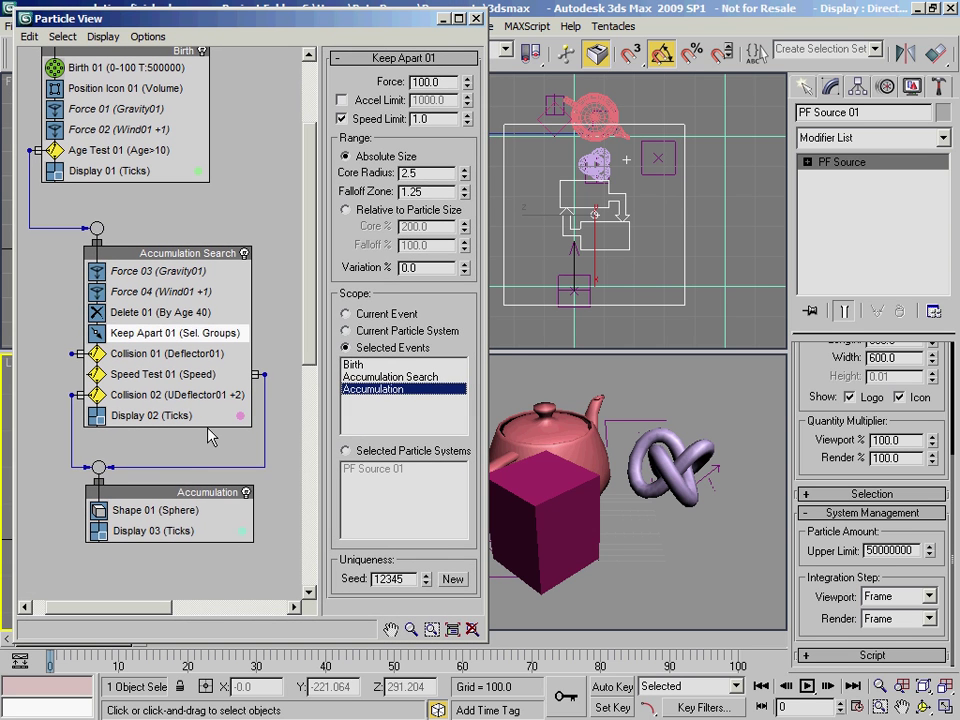
- Set the Display 03 type in the Accumulation event to Geometry and make the Camera01 viewport active
click(187, 532)
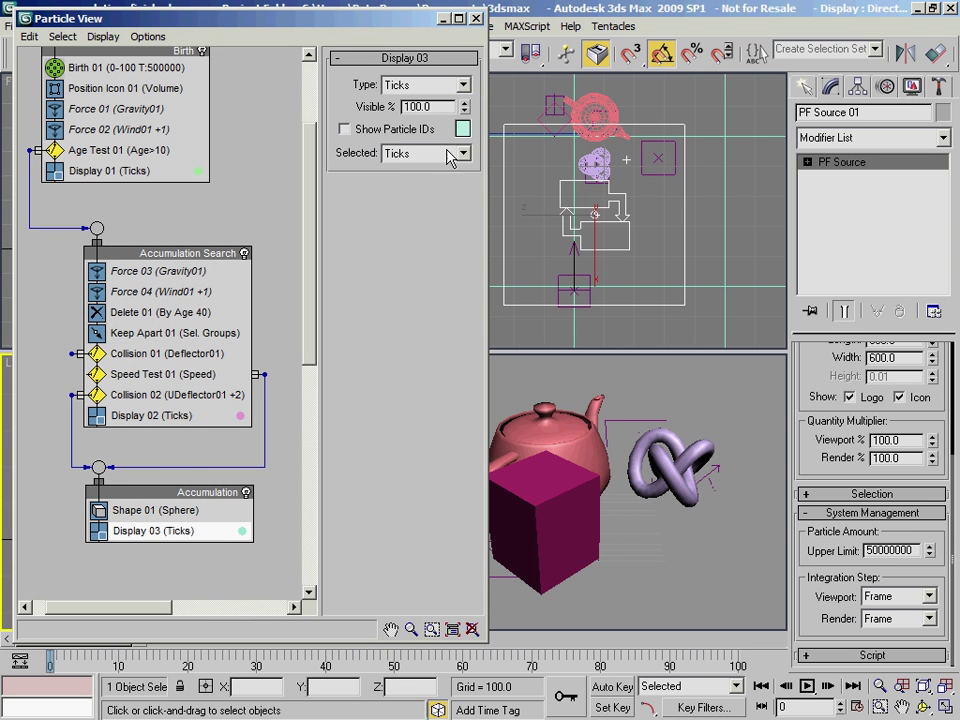
click(421, 88)
click(405, 189)
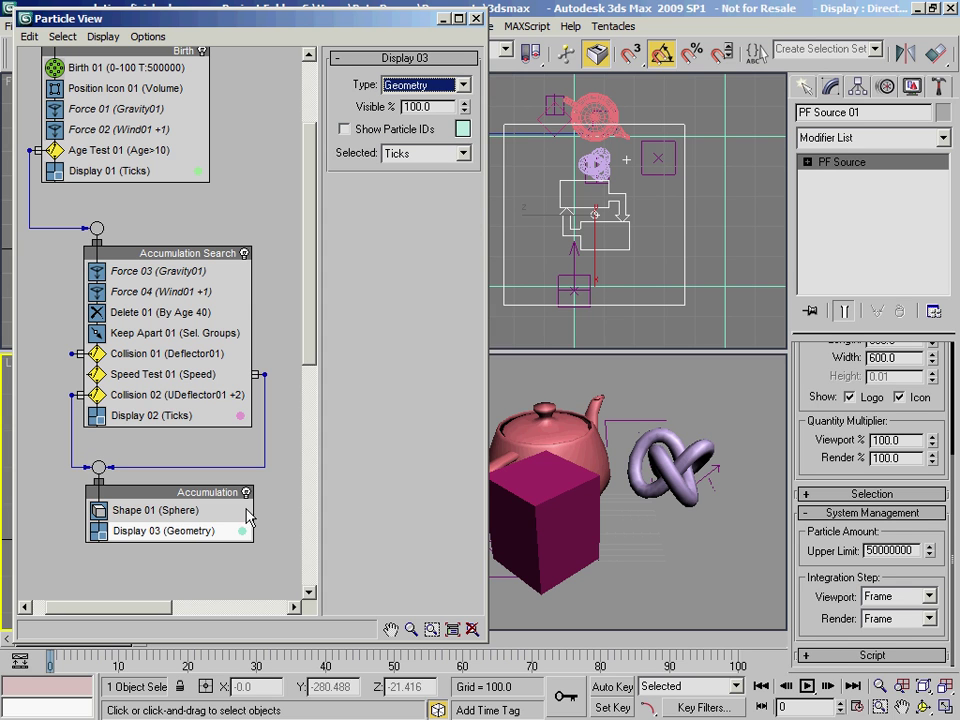
right_click(537, 516)
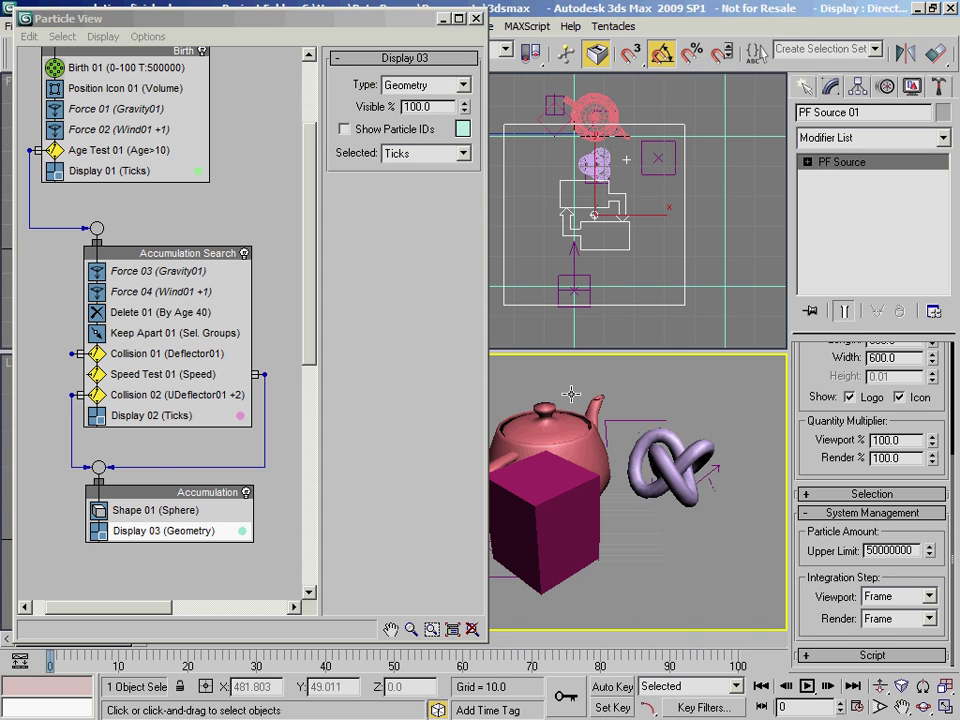
- Append a Speed operator to the Accumulation event and place it between Shape 01 and Display 03
right_click(170, 538)
mouse_move(222, 325)
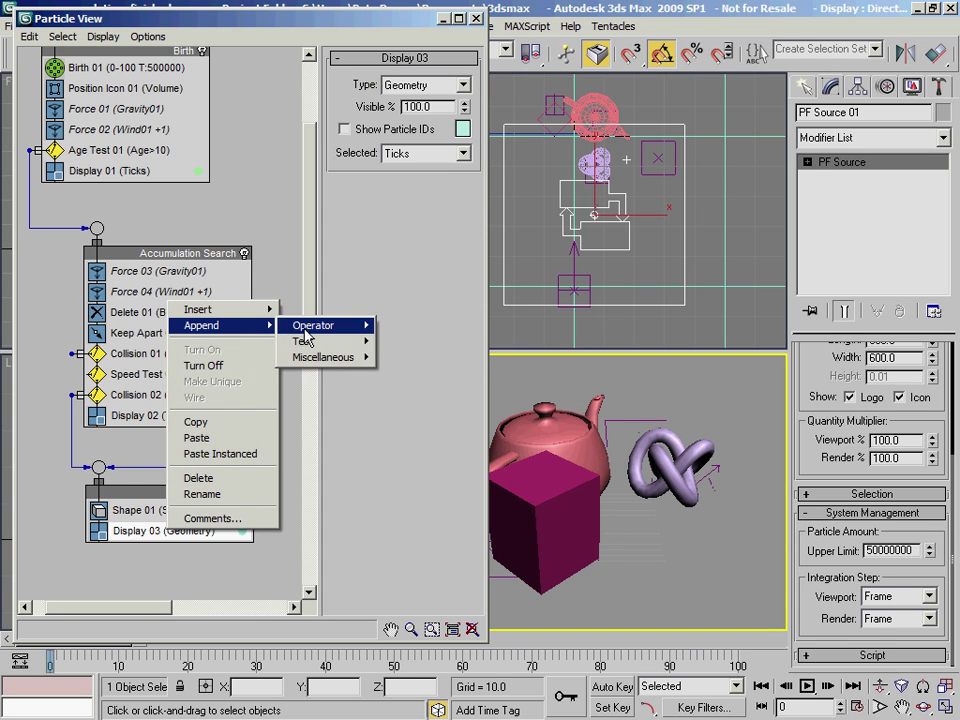
mouse_move(318, 325)
click(403, 580)
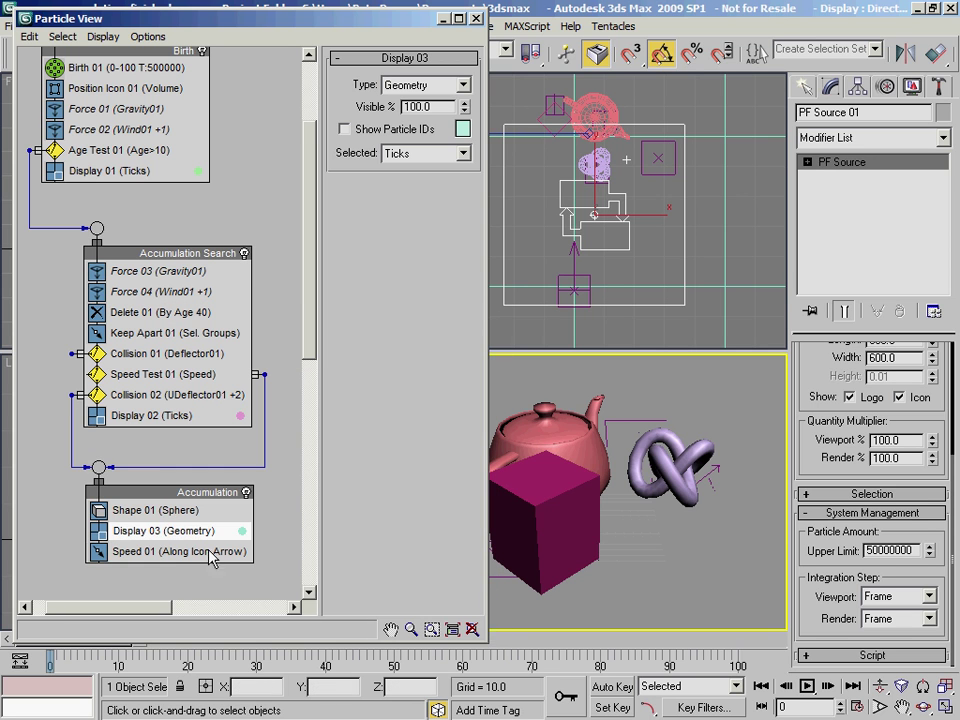
drag(170, 560, 150, 530)
- Set the Speed 01 speed to 0.0 and move the Particle View window clear of the main menu bar
click(150, 531)
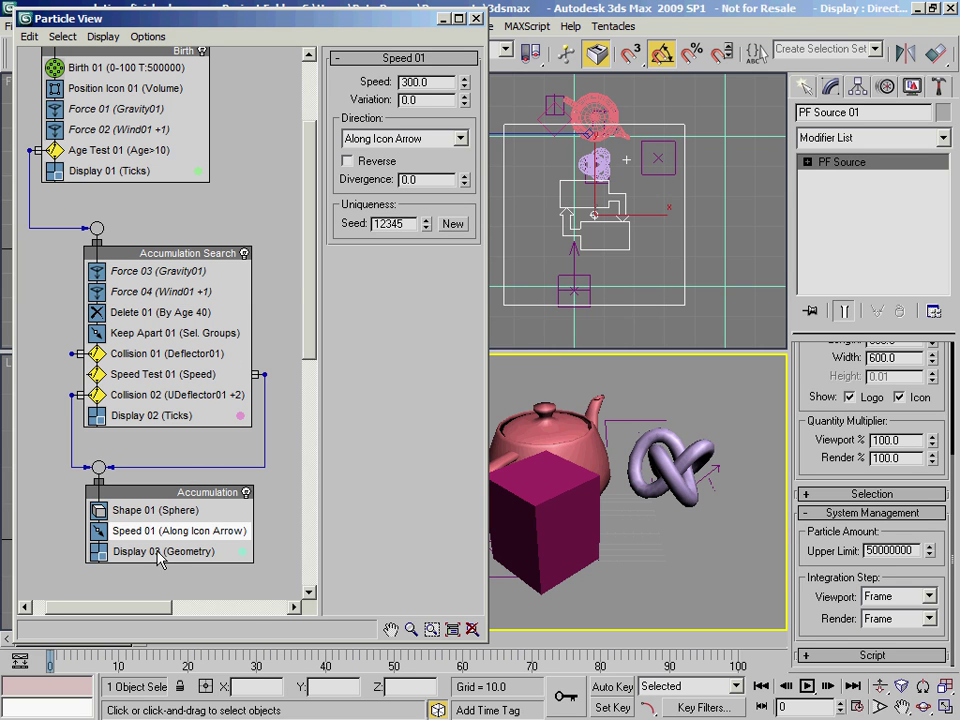
right_click(466, 89)
drag(386, 28, 396, 64)
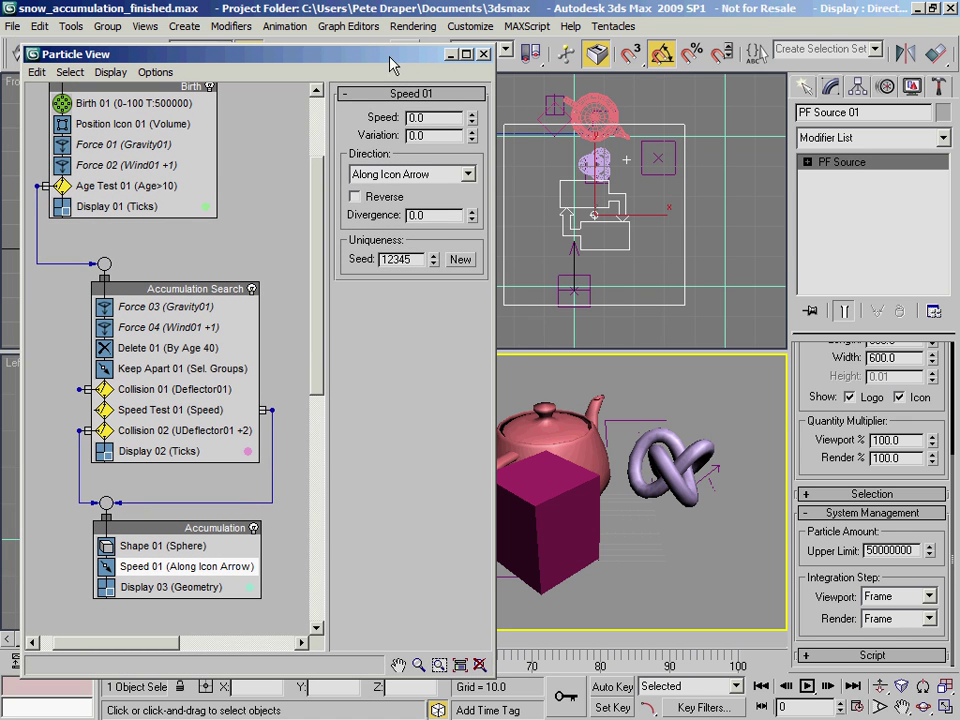
- Save the scene and minimize the Particle View window
click(14, 27)
click(55, 148)
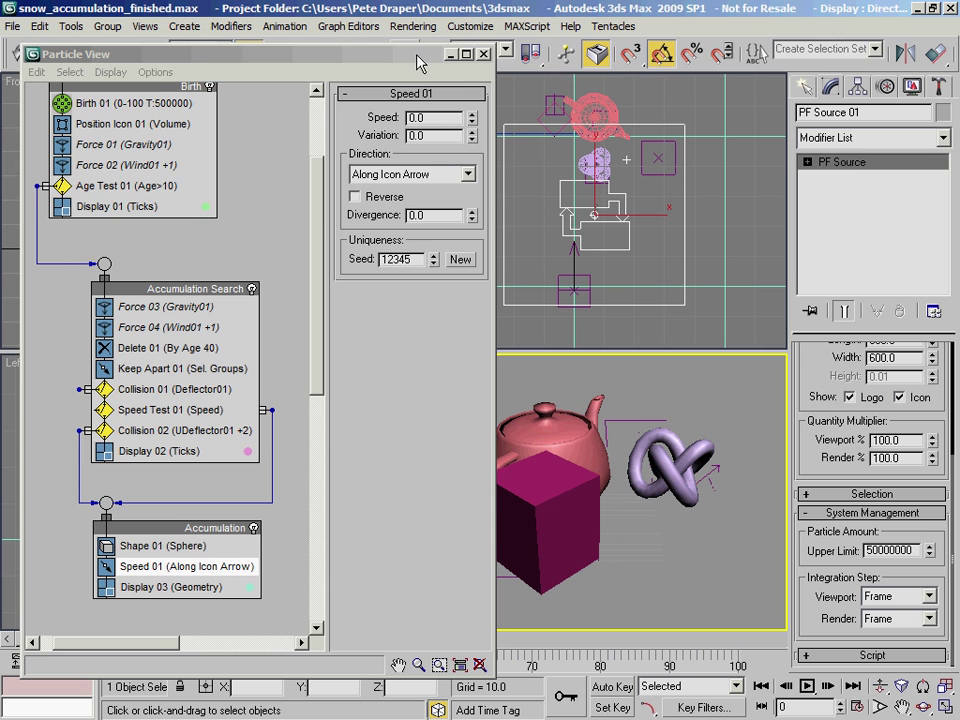
drag(418, 58, 413, 43)
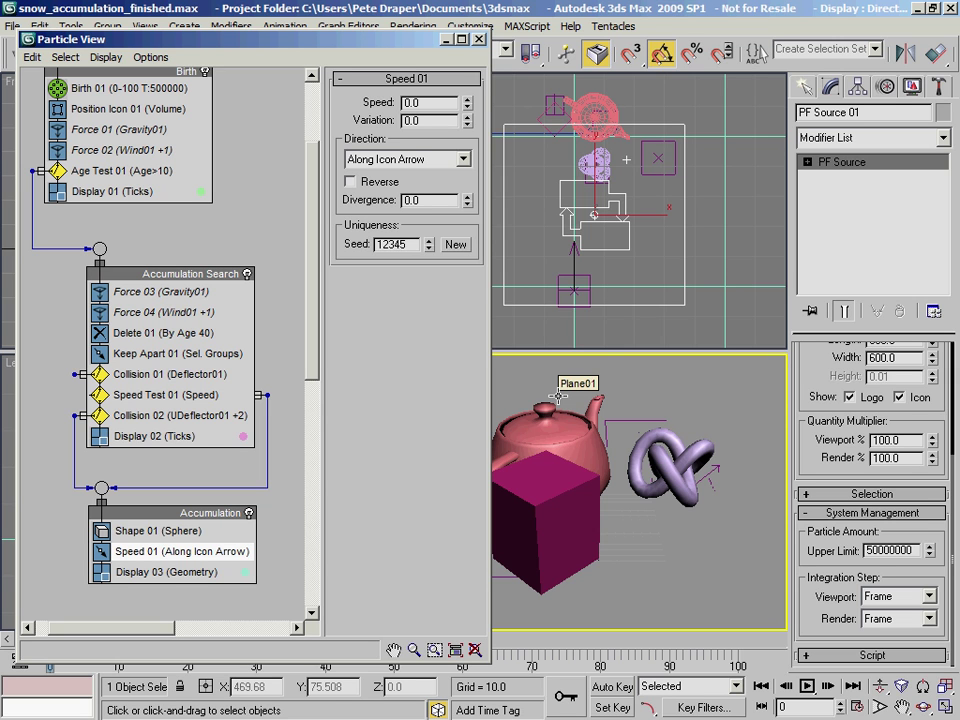
click(446, 41)
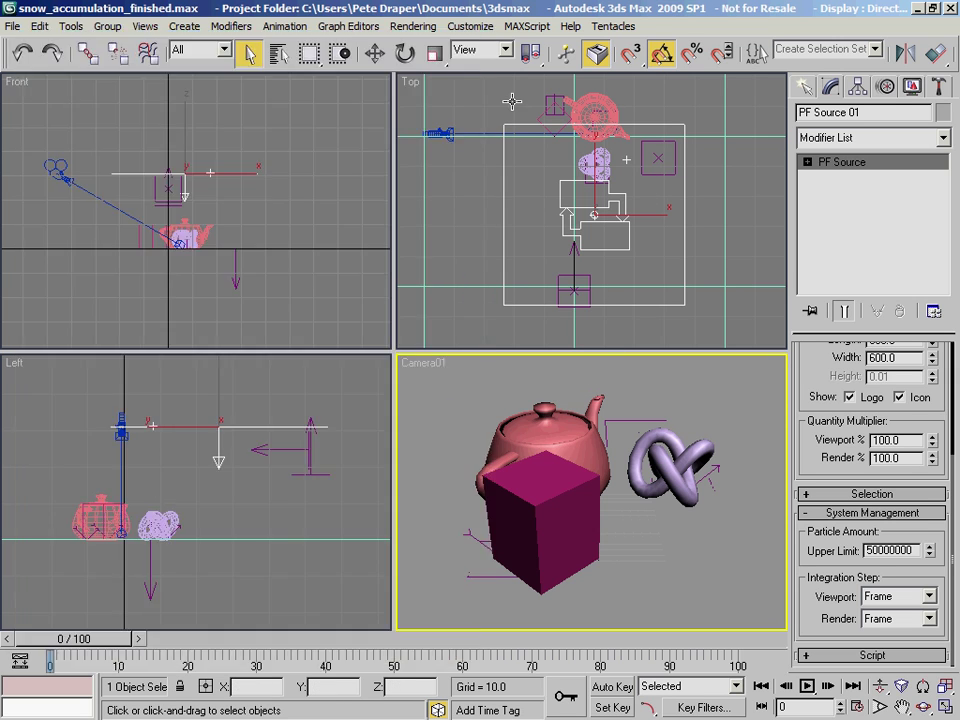
- Create a BlobMesh compound object in an empty area of the Top viewport
click(806, 88)
click(849, 143)
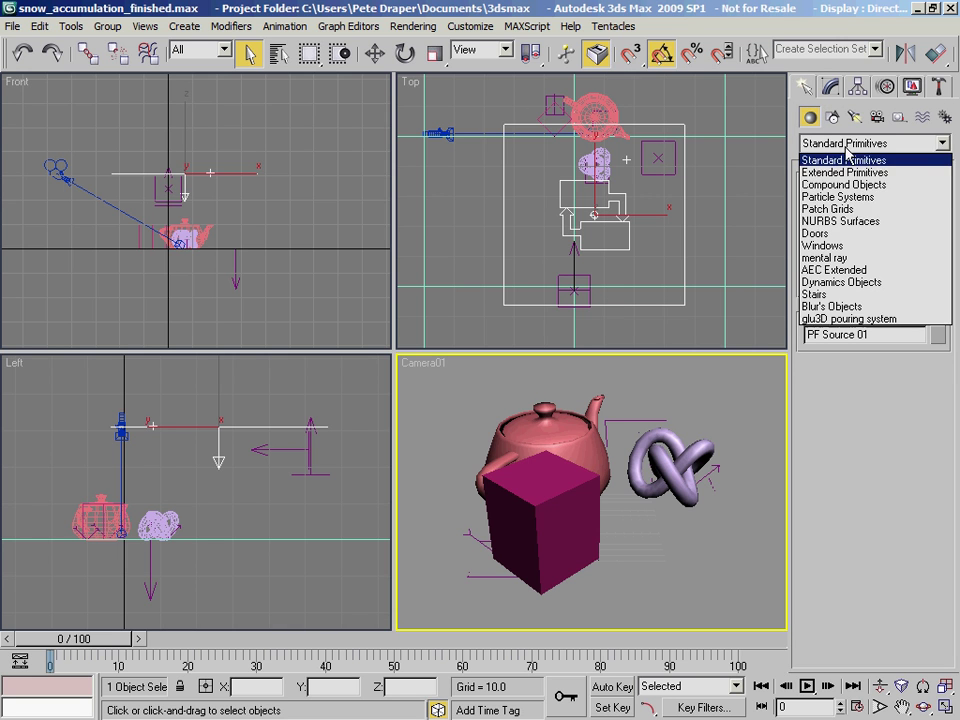
click(856, 186)
click(840, 247)
click(476, 217)
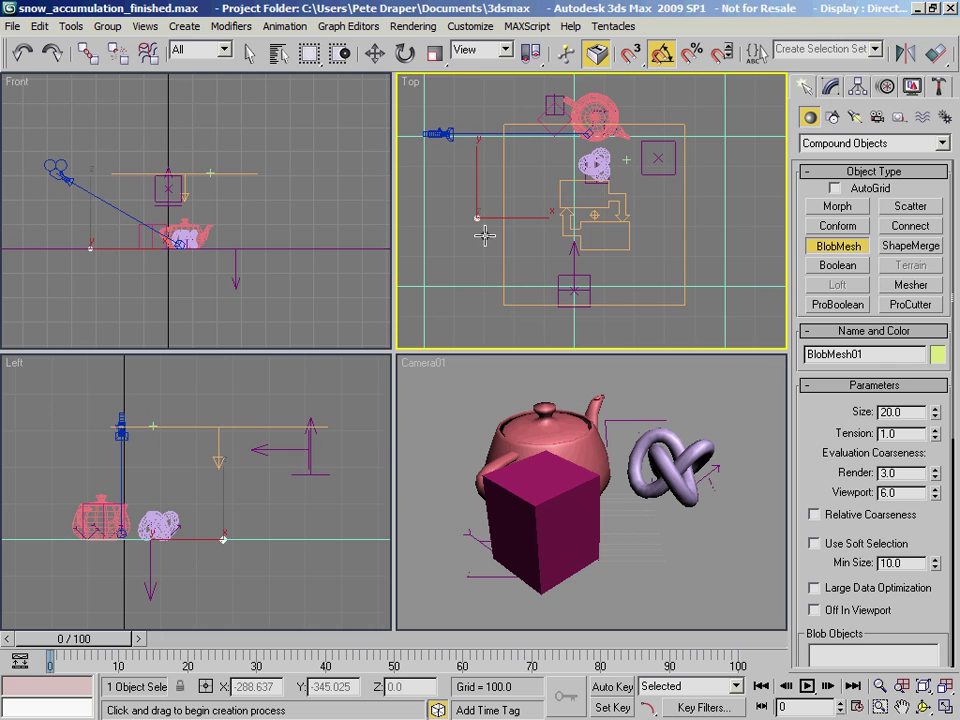
- Move the BlobMesh to the world origin by setting X and Y to 0.0, and reactivate the Camera01 viewport
click(375, 53)
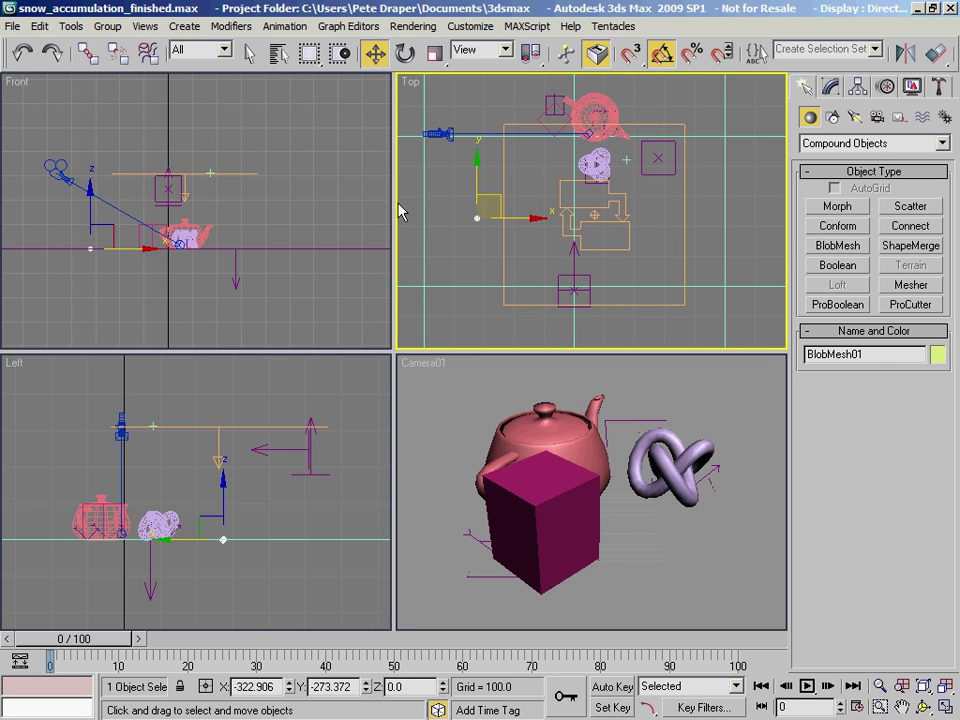
right_click(365, 690)
right_click(289, 690)
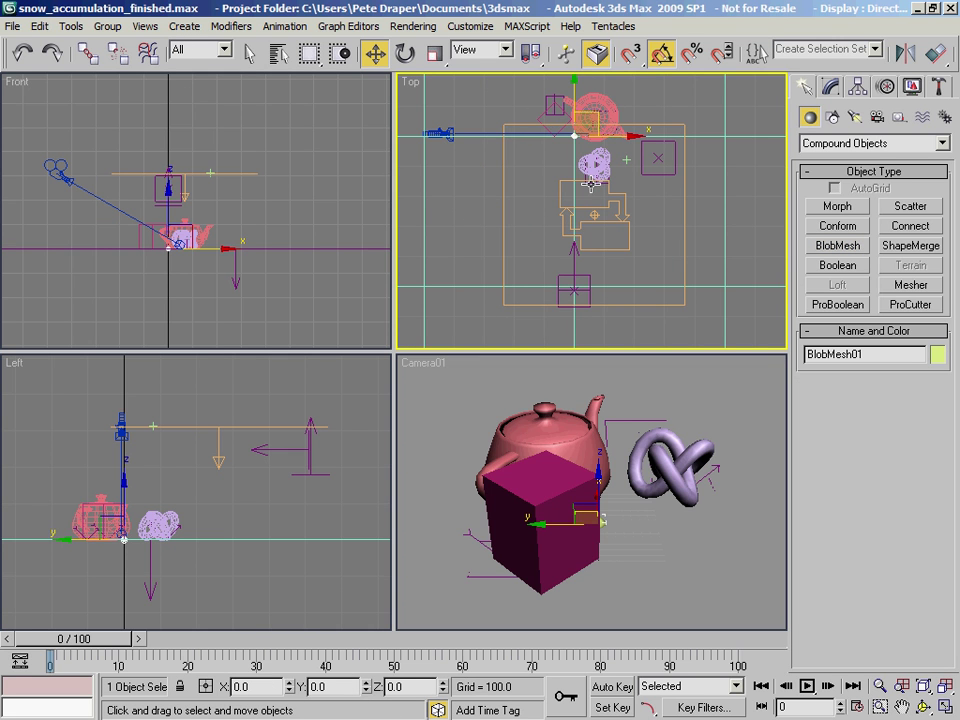
right_click(478, 488)
- Expand the BlobMesh parameters area and add PF Source 01 to its blob objects by picking its icon in the Left viewport
click(830, 89)
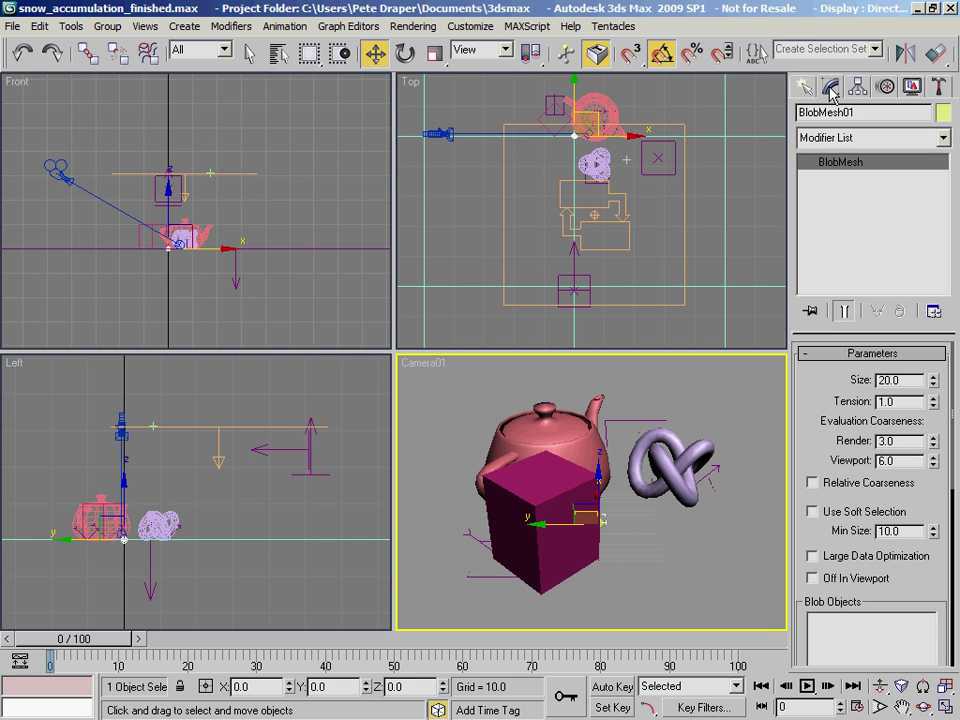
drag(839, 334, 839, 231)
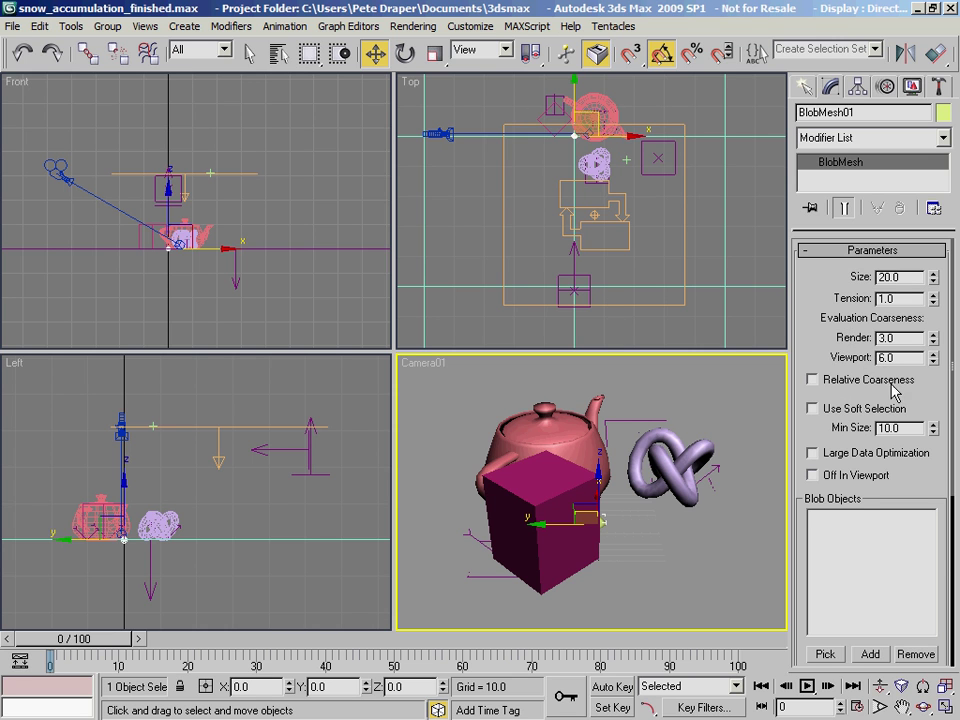
scroll(885, 373, down, 3)
click(826, 548)
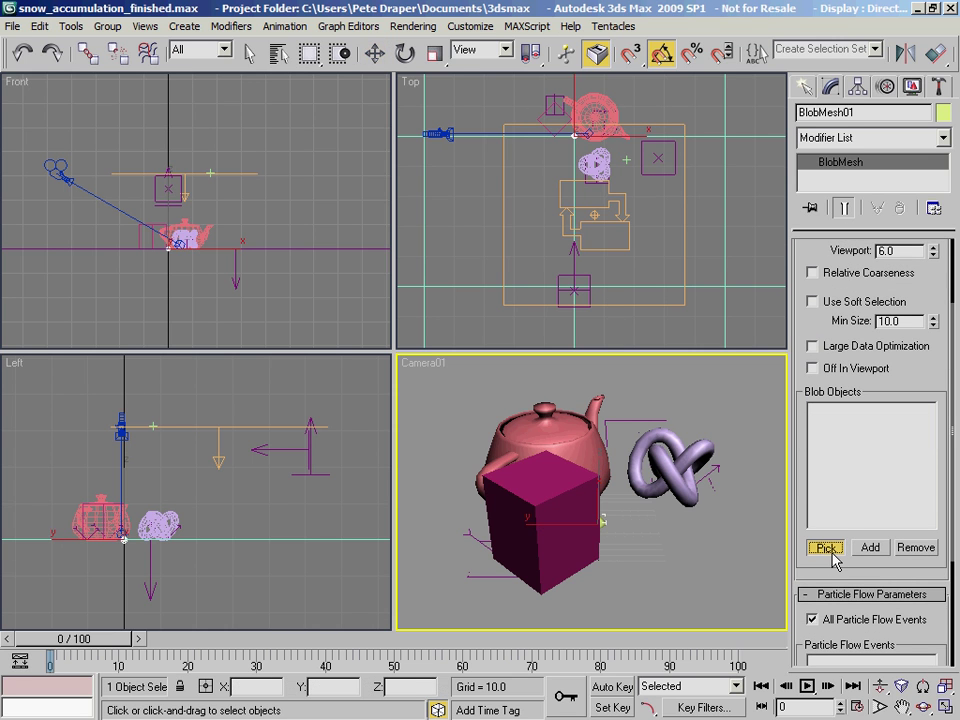
click(218, 461)
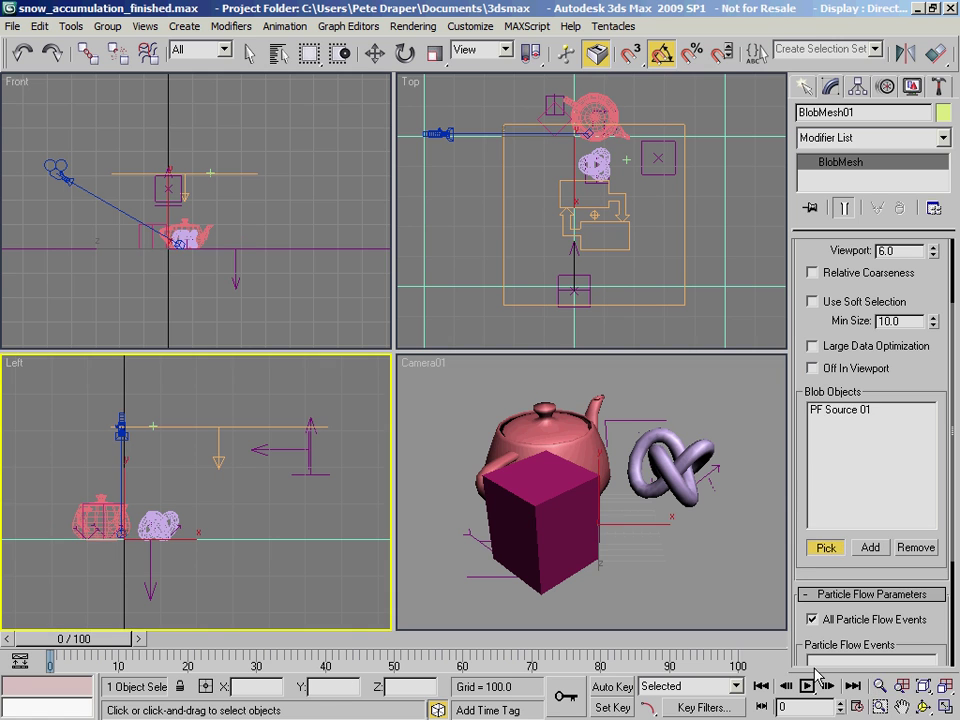
click(826, 548)
- Turn off All Particle Flow Events for the BlobMesh and add only the PF Source 01->Accumulation event
scroll(822, 468, down, 4)
scroll(822, 468, down, 1)
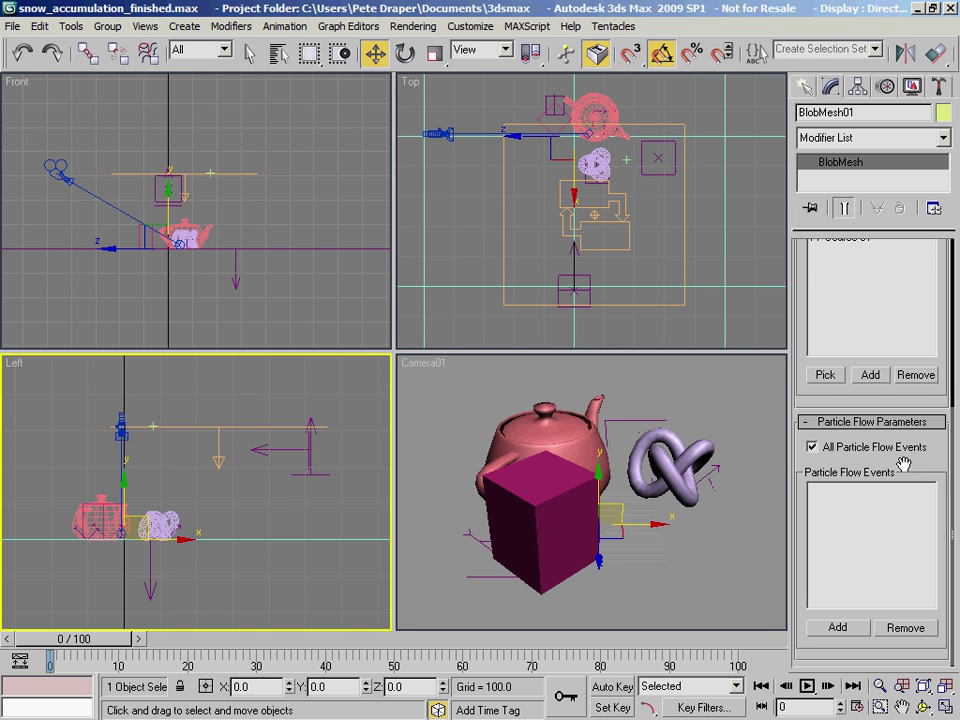
click(835, 452)
click(836, 628)
click(90, 75)
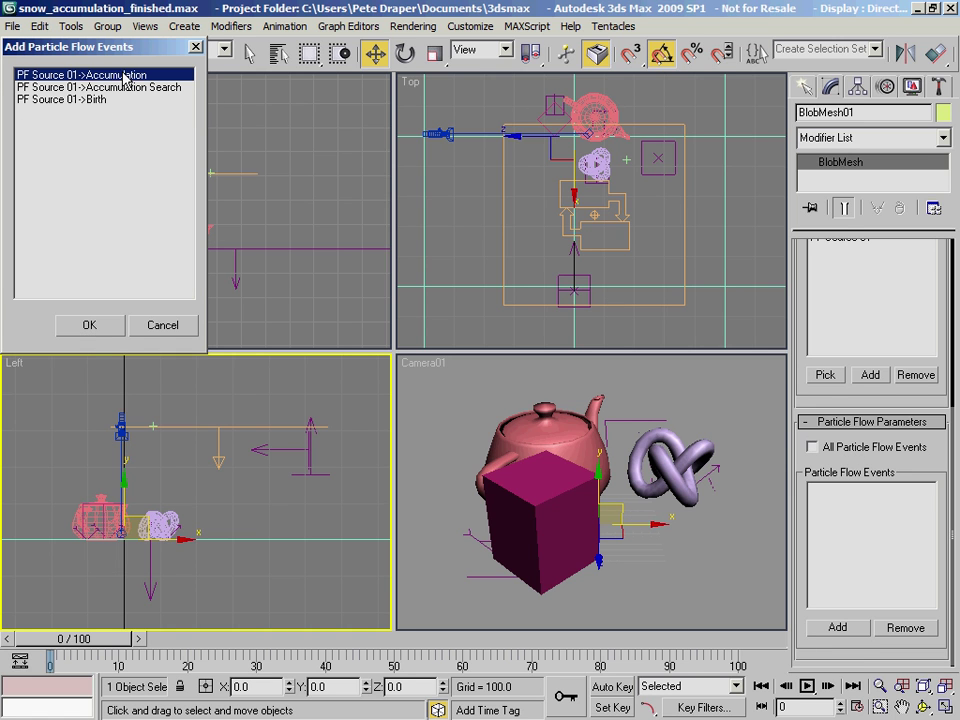
click(100, 326)
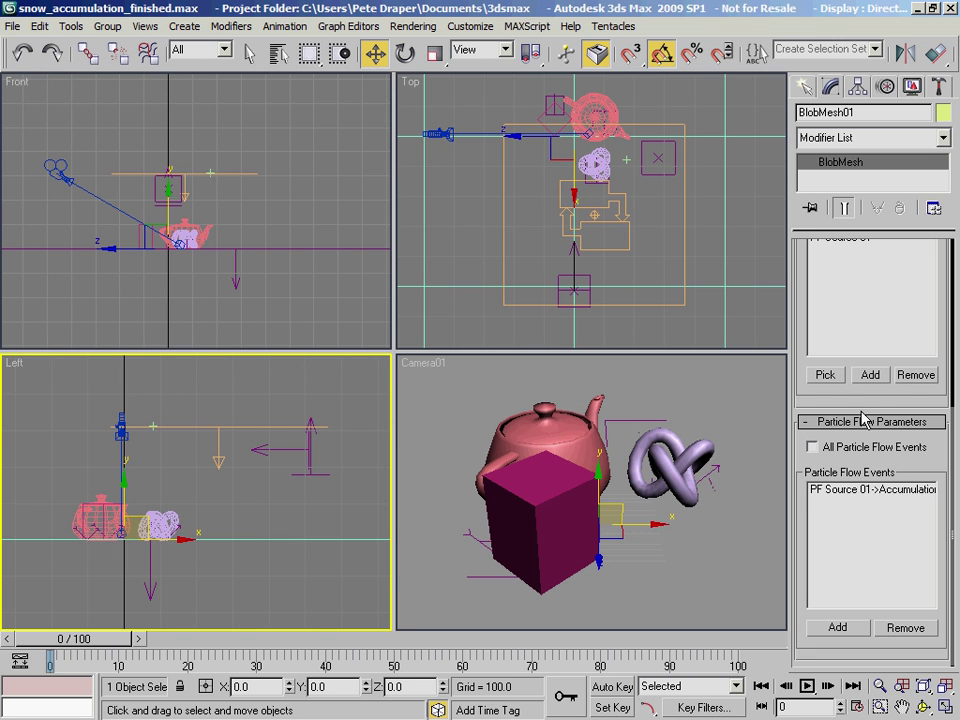
- Enable Off In Viewport for the BlobMesh and set its viewport evaluation coarseness to 3.0
scroll(868, 396, up, 5)
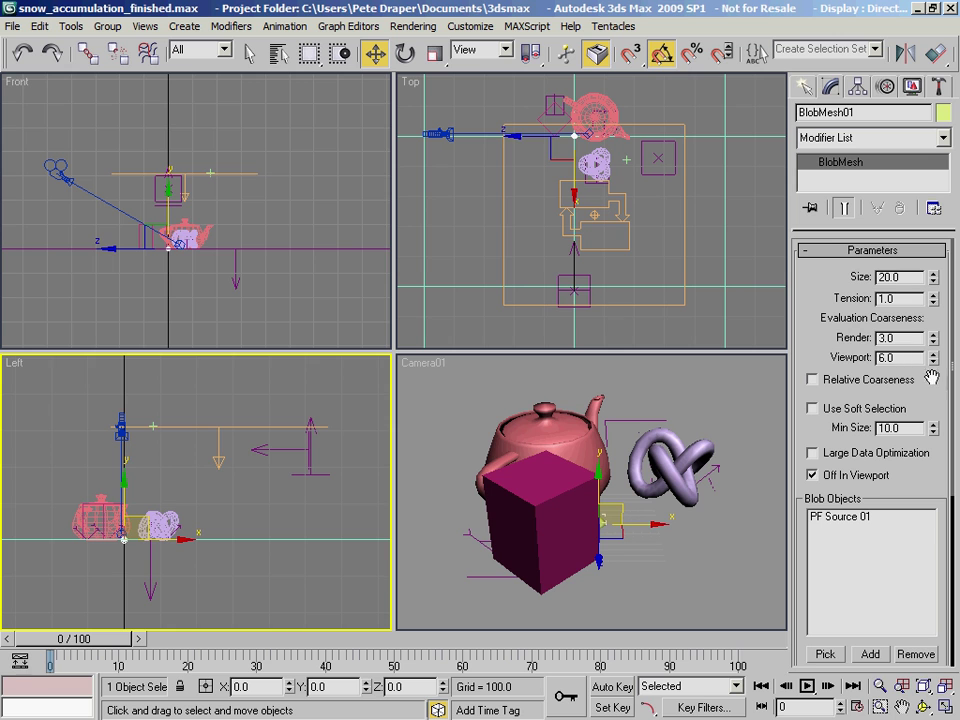
double_click(910, 338)
double_click(903, 358)
drag(868, 320, 866, 312)
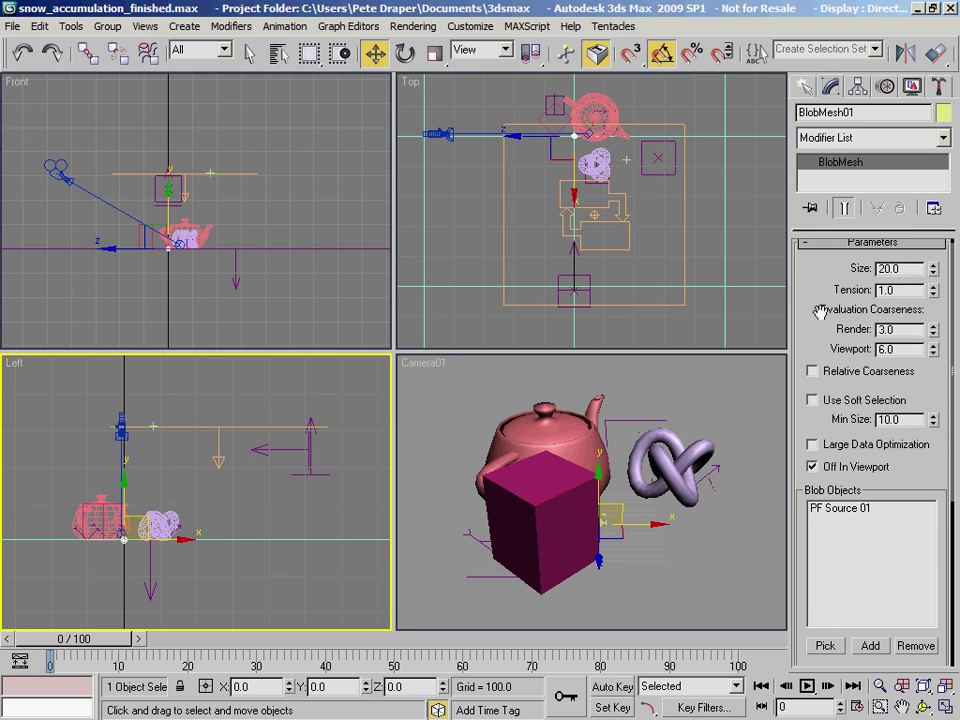
double_click(908, 330)
click(906, 357)
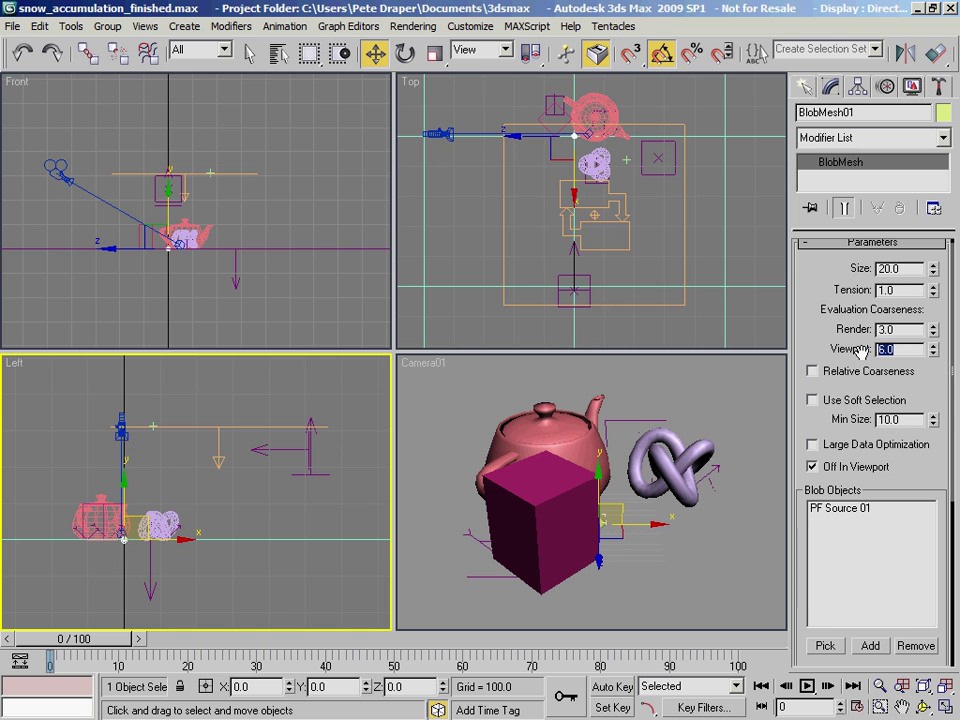
click(861, 352)
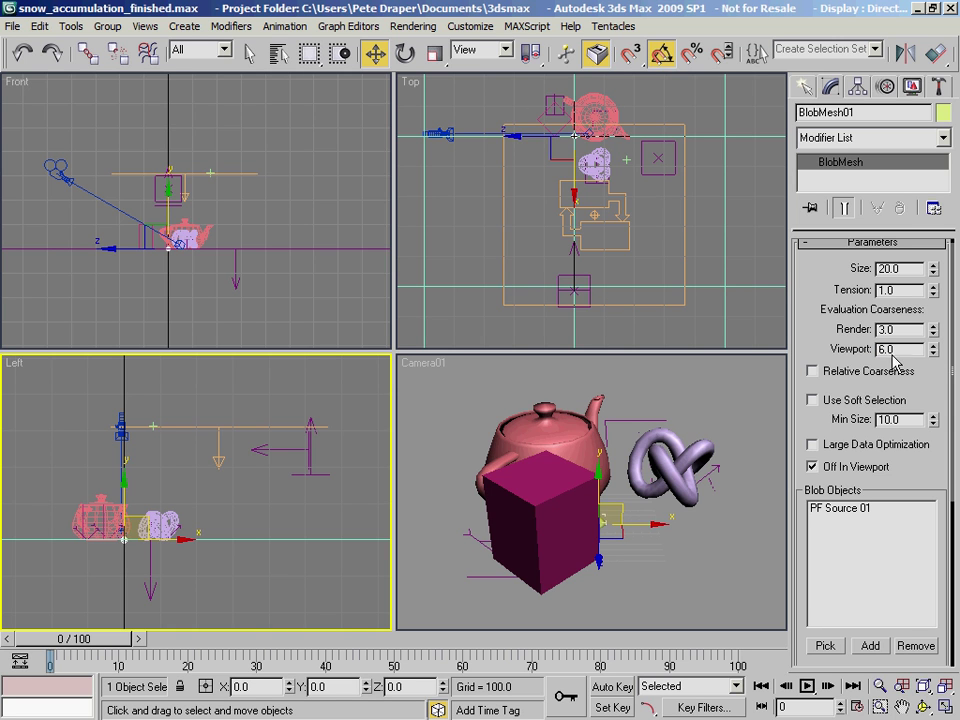
double_click(894, 349)
text(3)
key(Return)
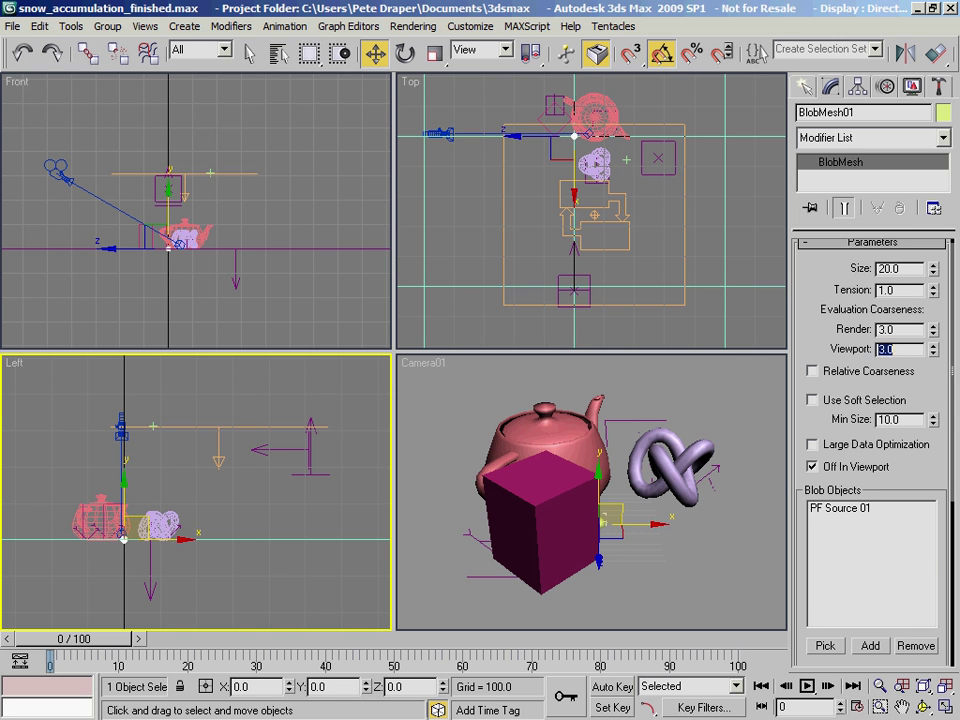
drag(830, 309, 822, 350)
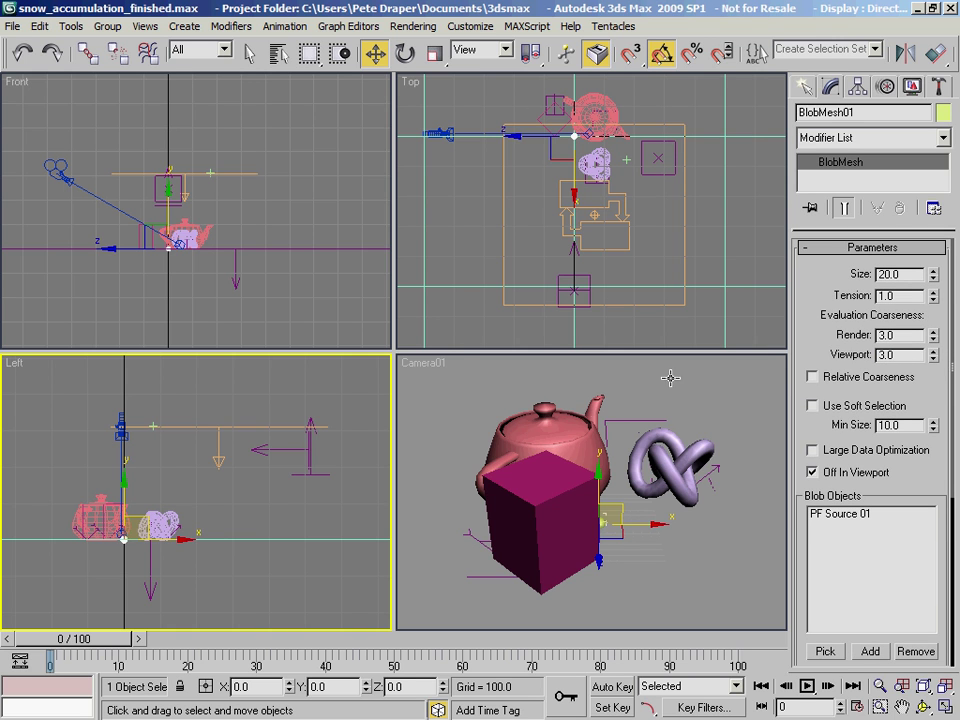
- Activate the Camera01 viewport and review the playback settings in Time Configuration
right_click(471, 416)
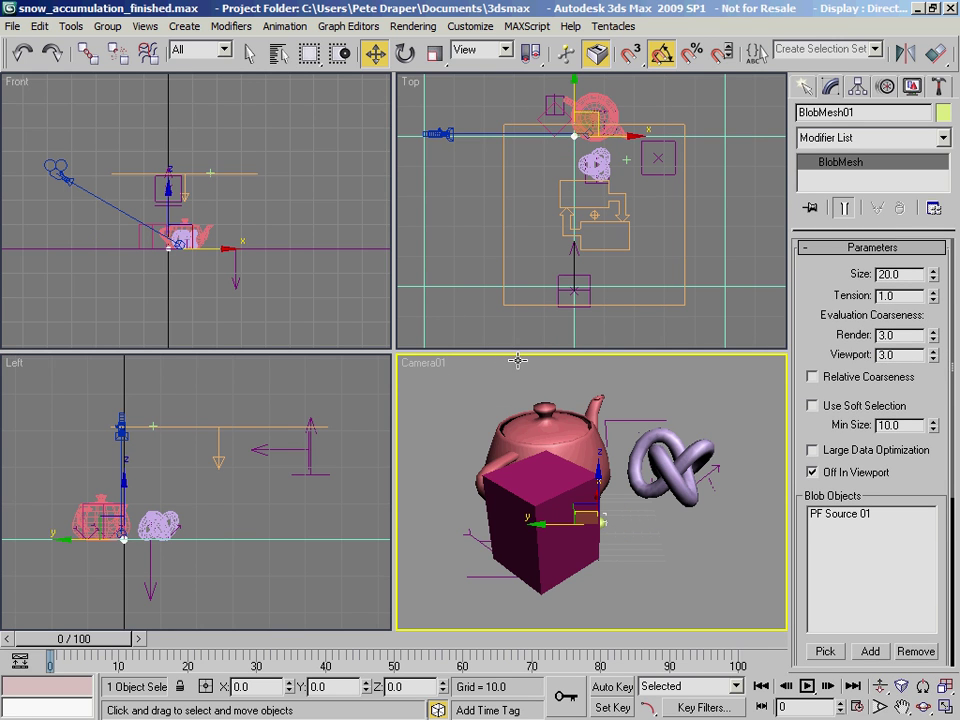
right_click(812, 688)
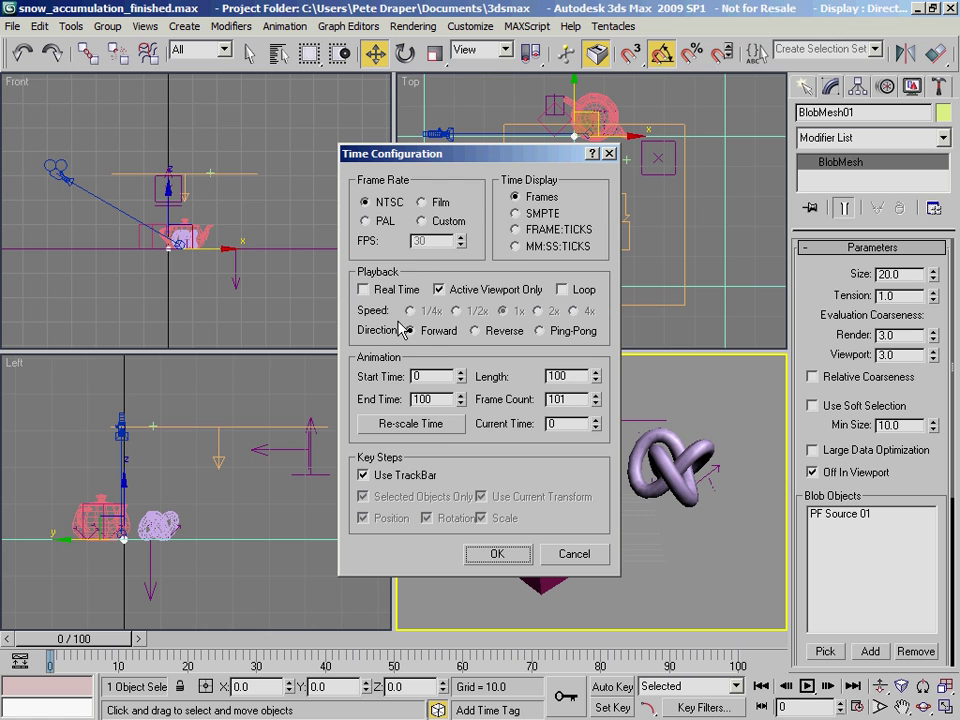
drag(426, 156, 173, 88)
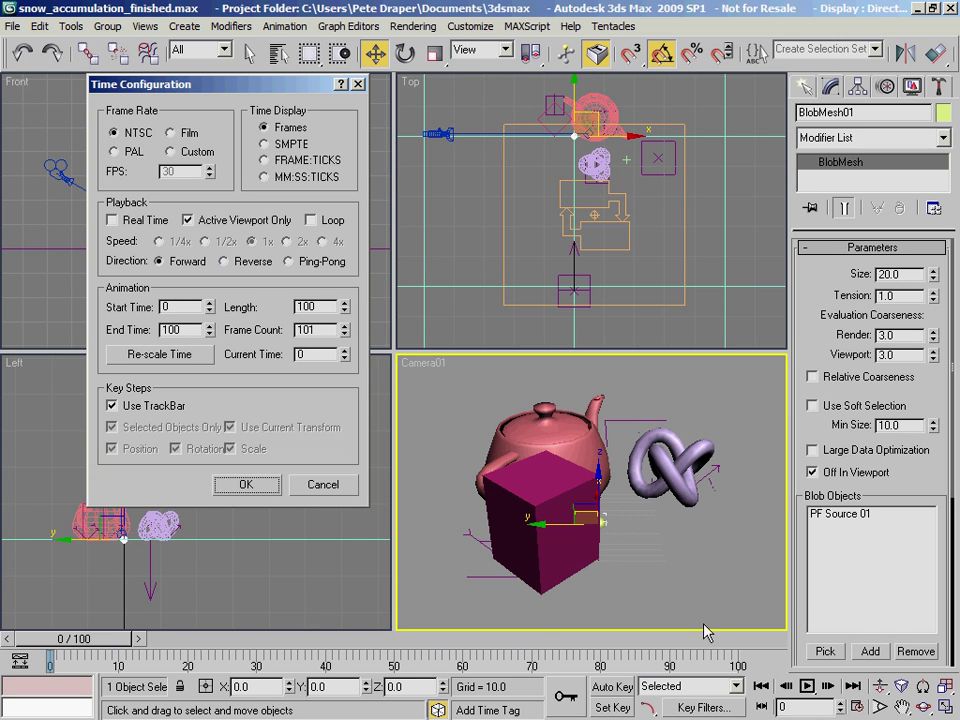
click(246, 485)
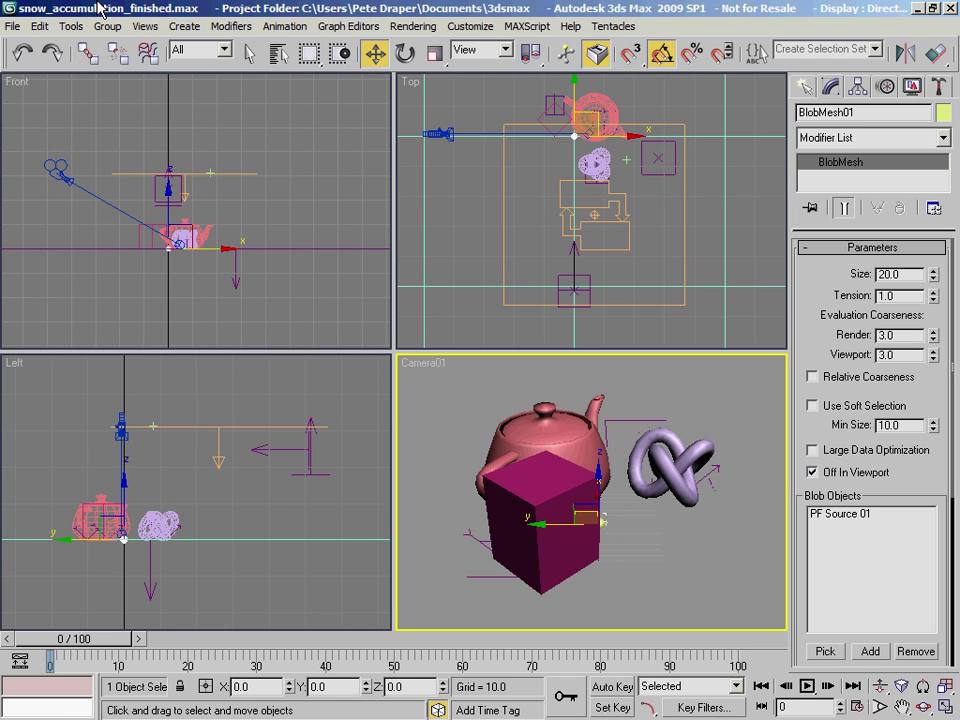
- Examine the Auto Backup options, including the backup interval, in the file preferences
click(470, 26)
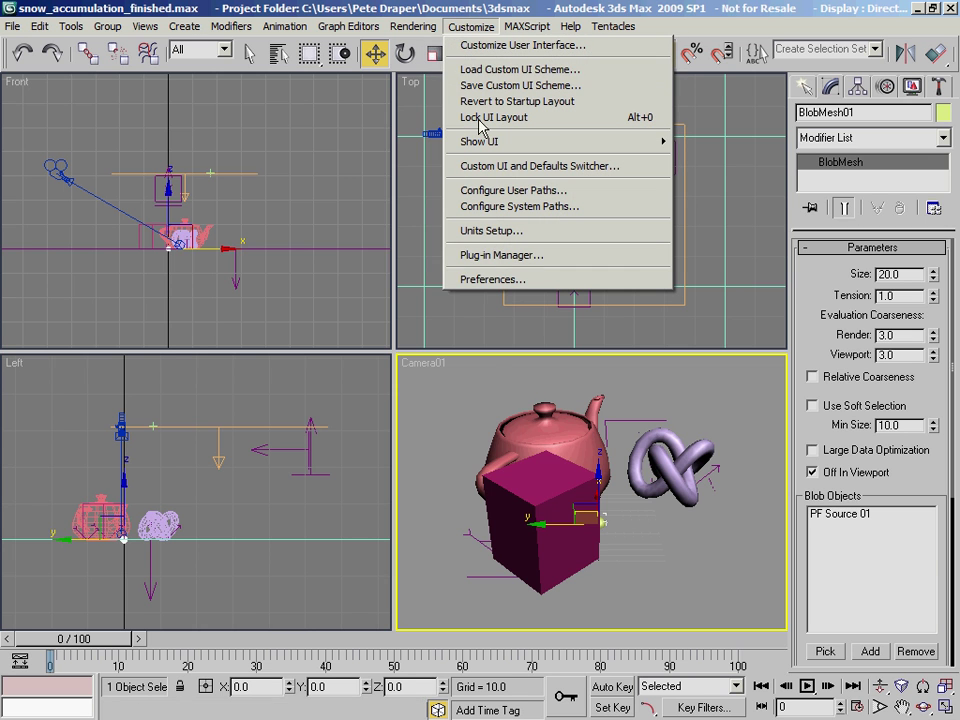
click(499, 280)
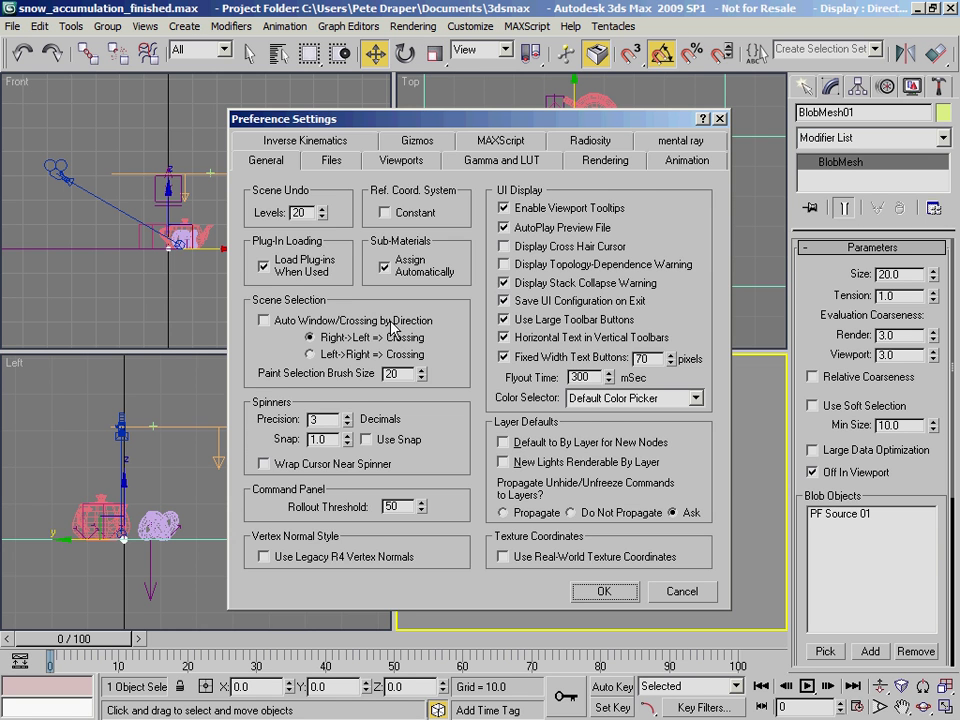
click(329, 161)
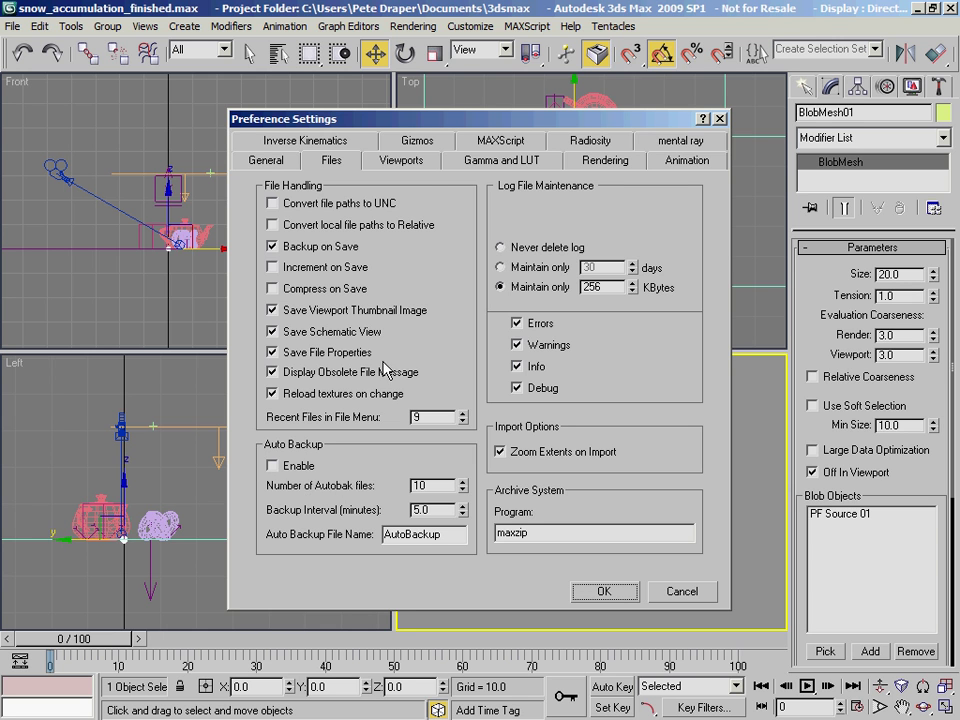
drag(418, 120, 288, 72)
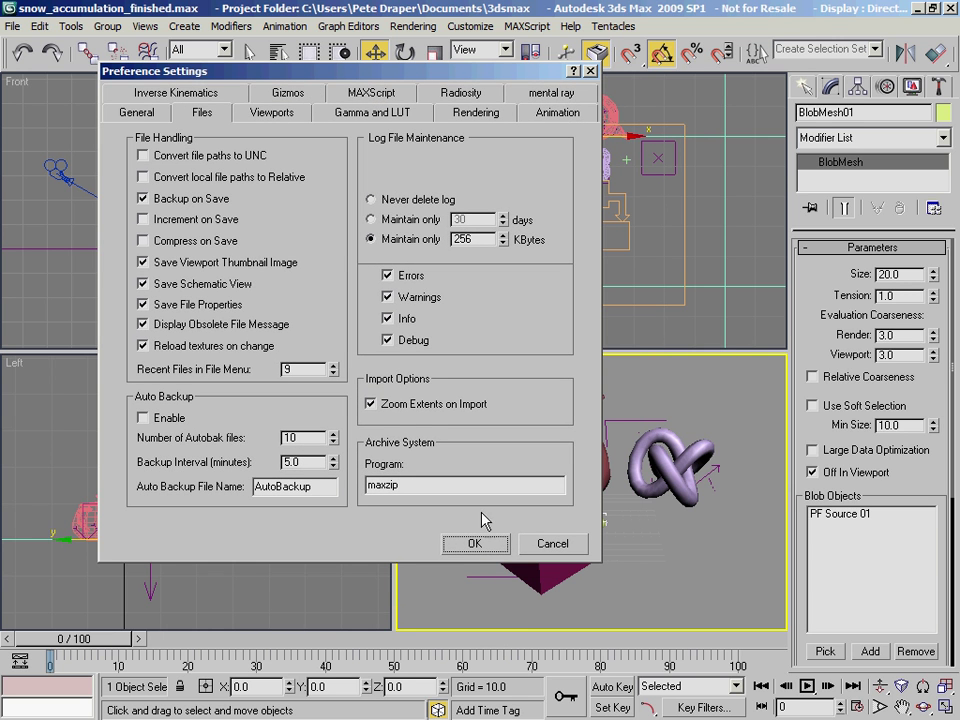
drag(311, 461, 231, 460)
key(Return)
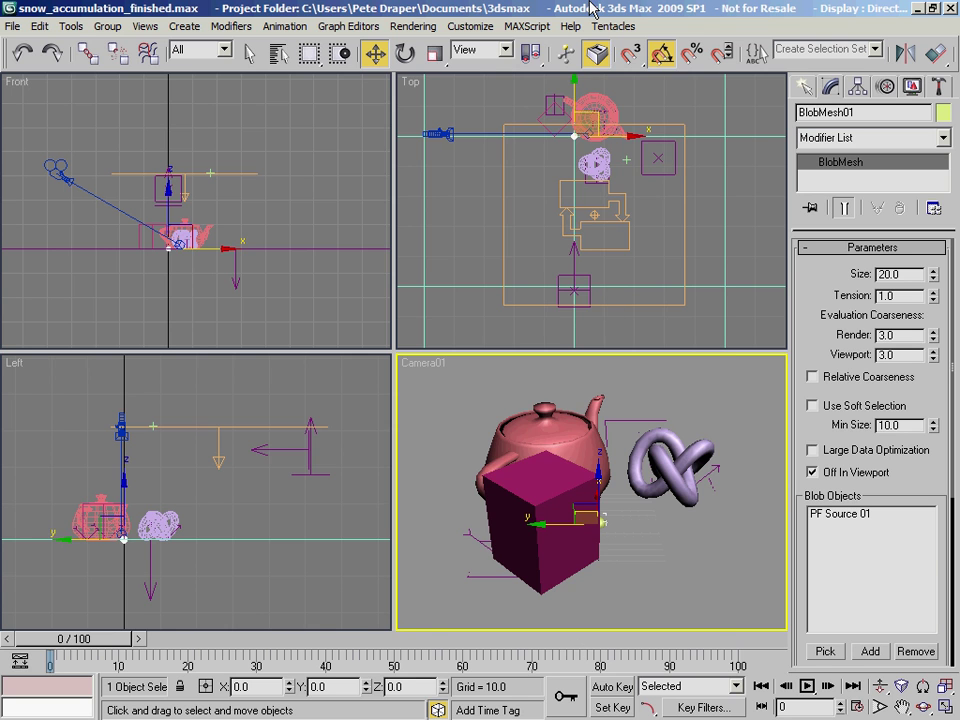
- Review the PF Source 01 event flow in Particle View, from the render operator through the Accumulation Search event
key(6)
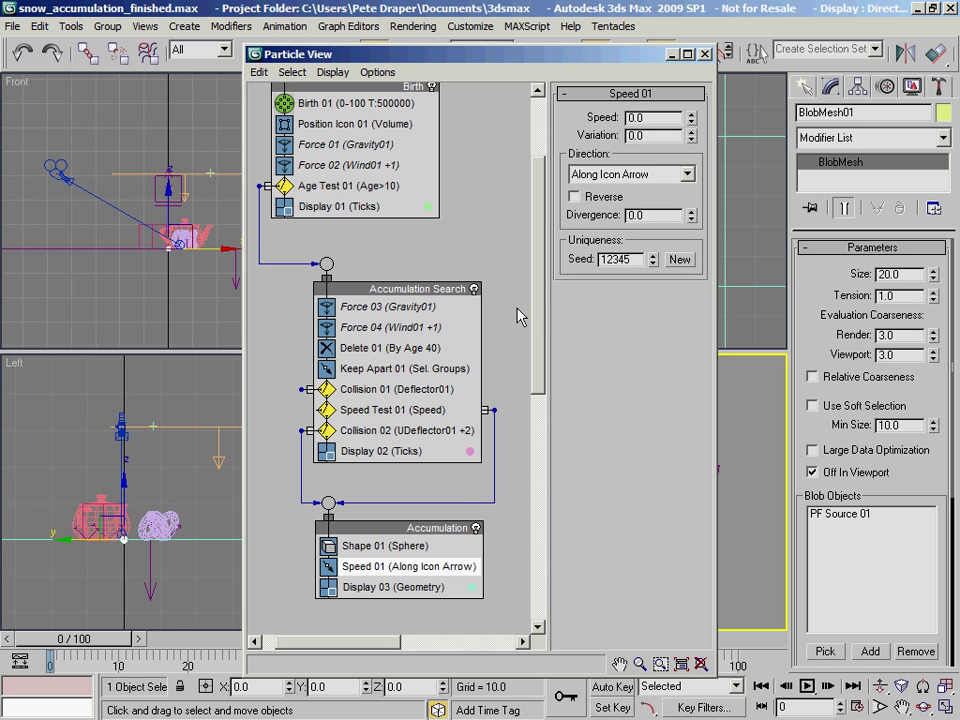
drag(538, 326, 553, 240)
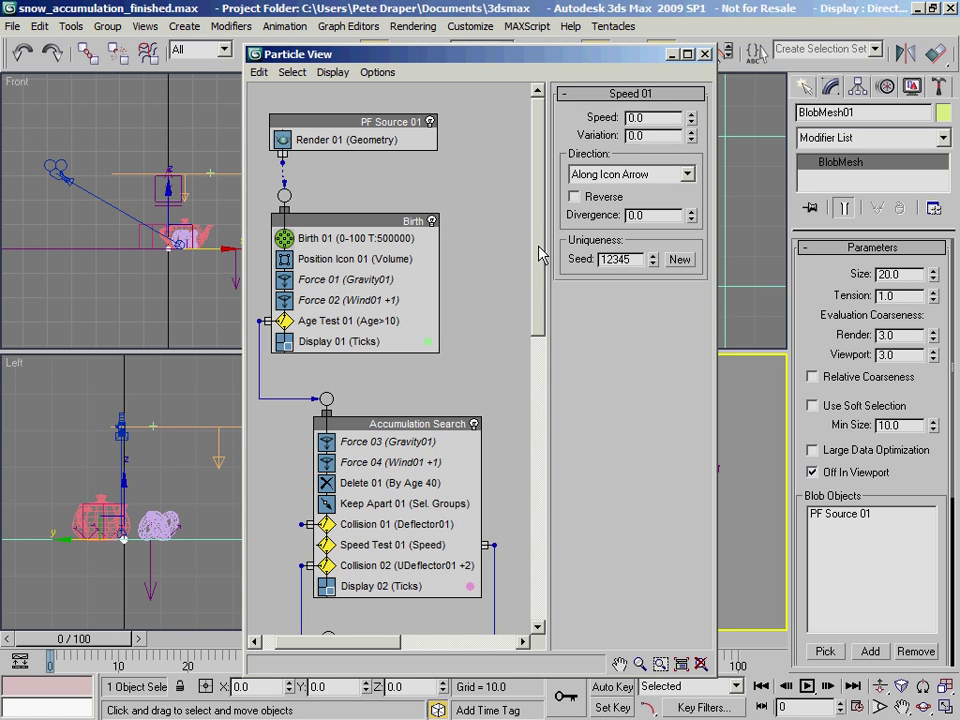
drag(535, 245, 535, 115)
drag(410, 54, 202, 25)
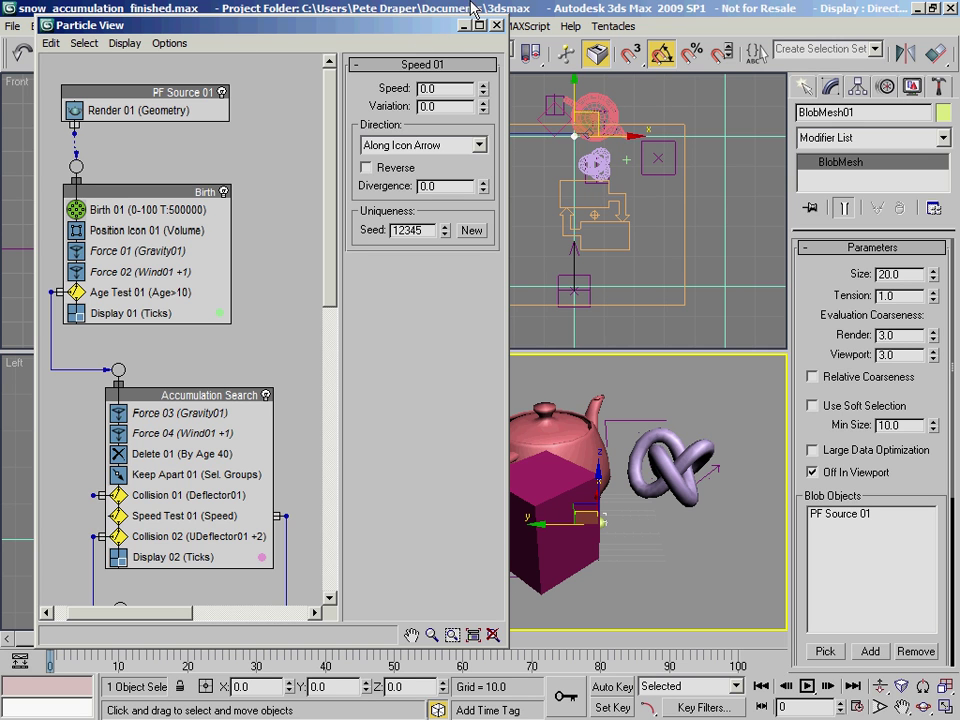
click(496, 25)
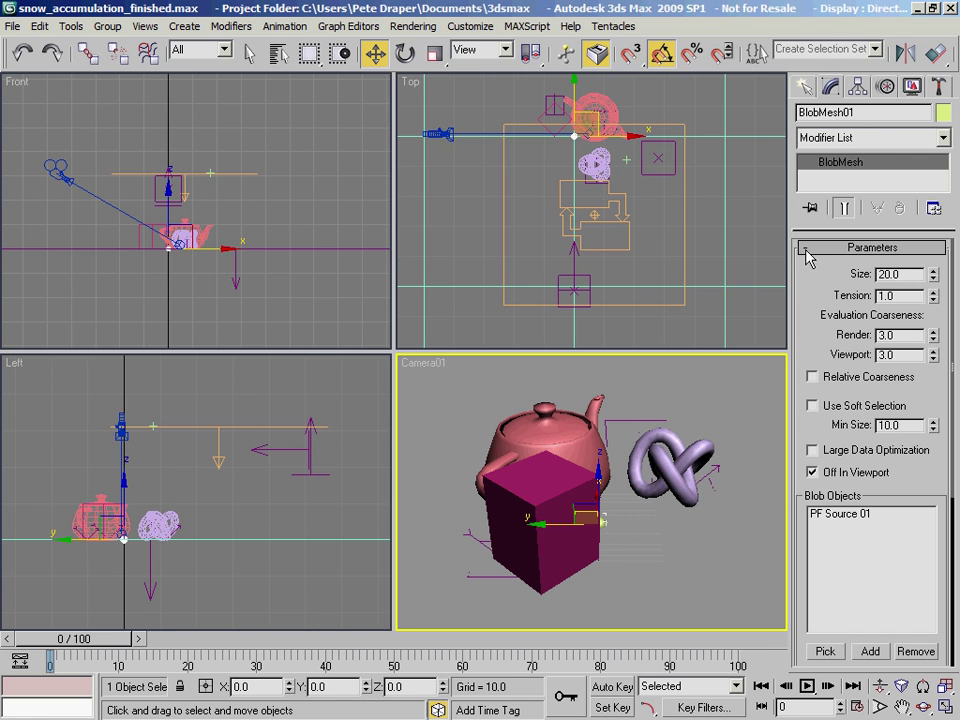
- Play the snow simulation in the Camera01 viewport and advance the scene to frame 100
drag(818, 375, 803, 420)
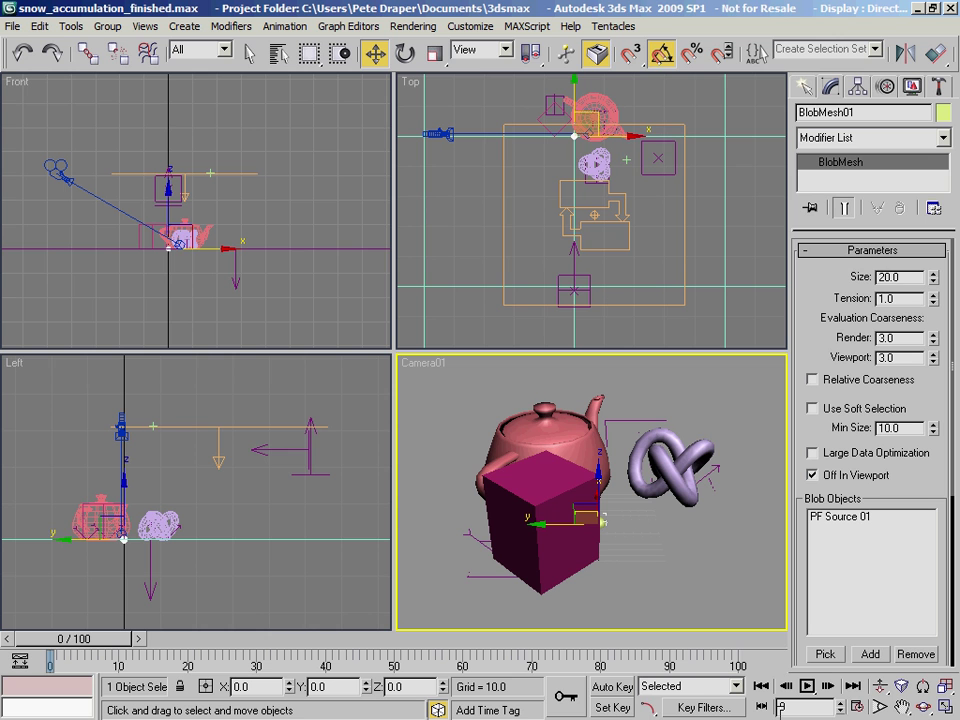
click(806, 686)
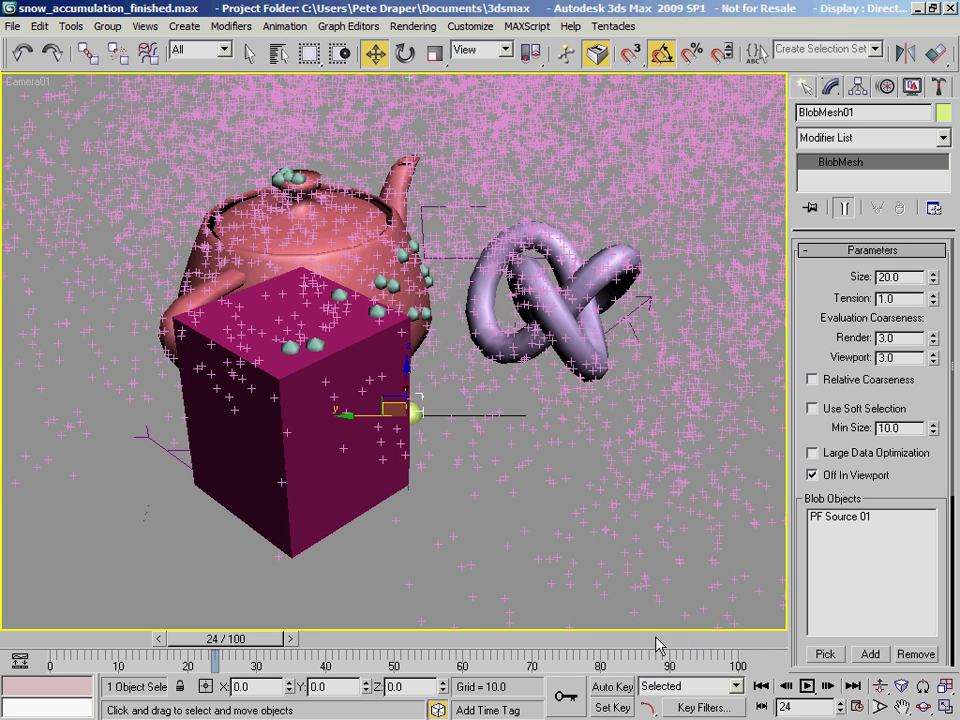
click(752, 646)
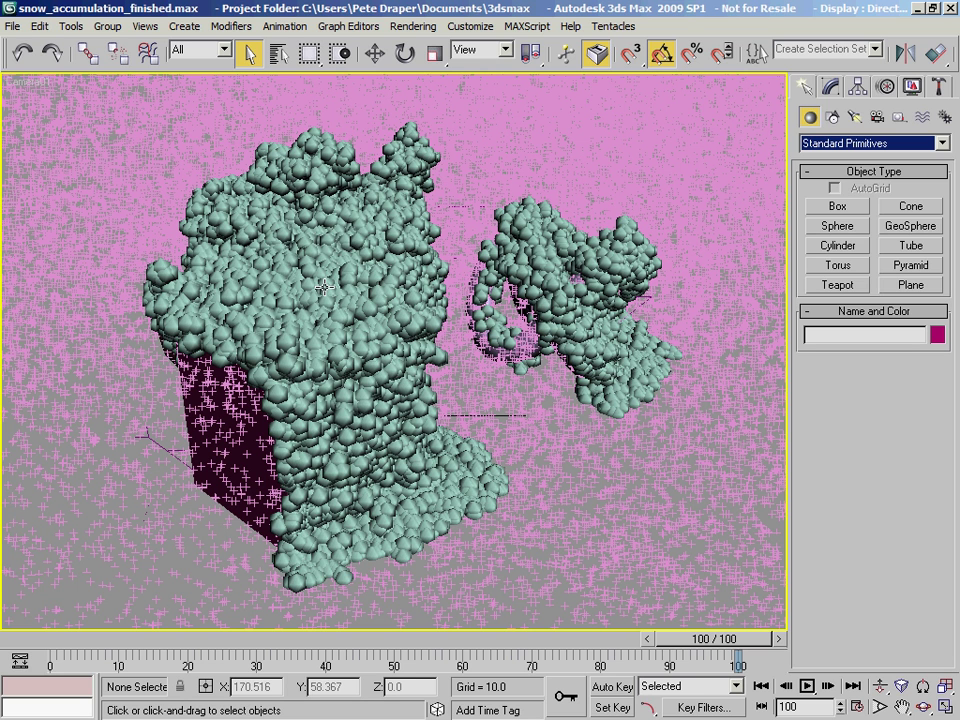
- Select BlobMesh01 from the scene's object list and show its modifiable parameters
click(288, 58)
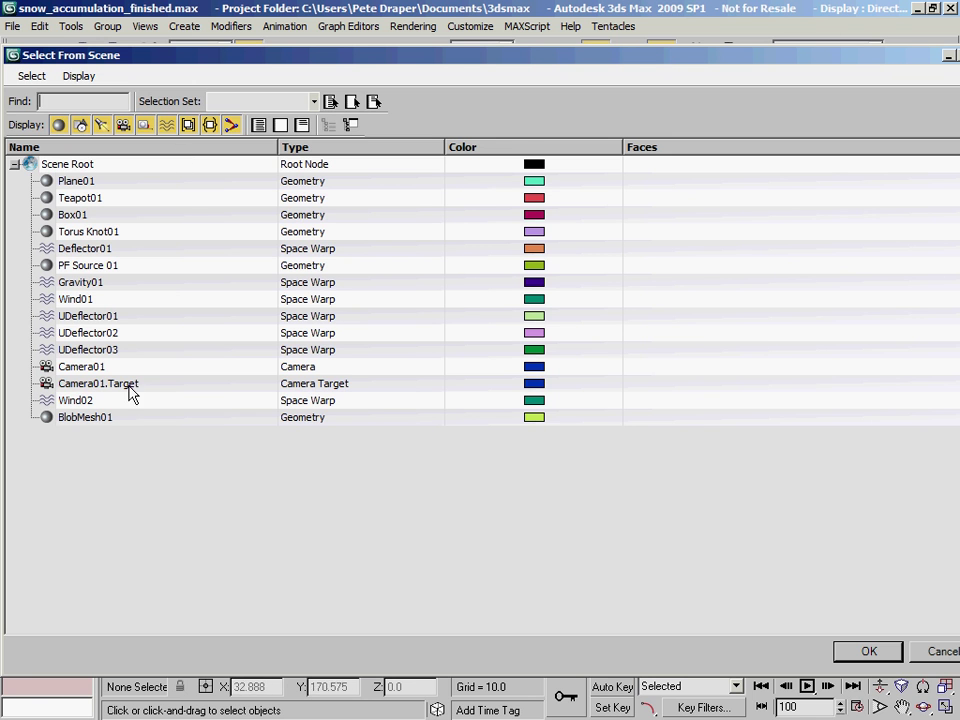
click(130, 419)
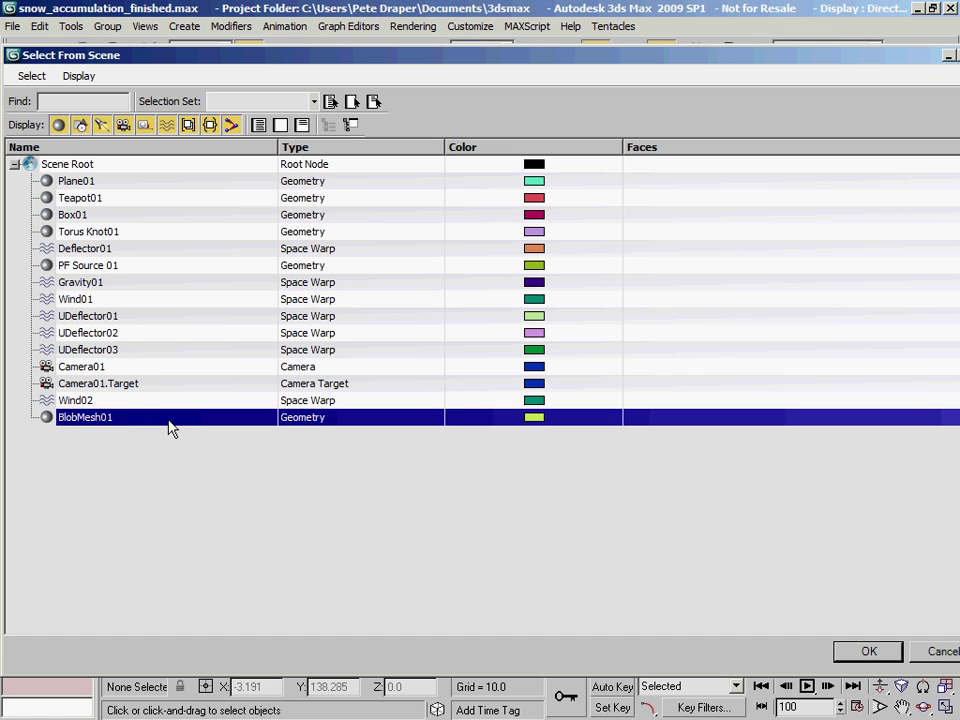
click(868, 651)
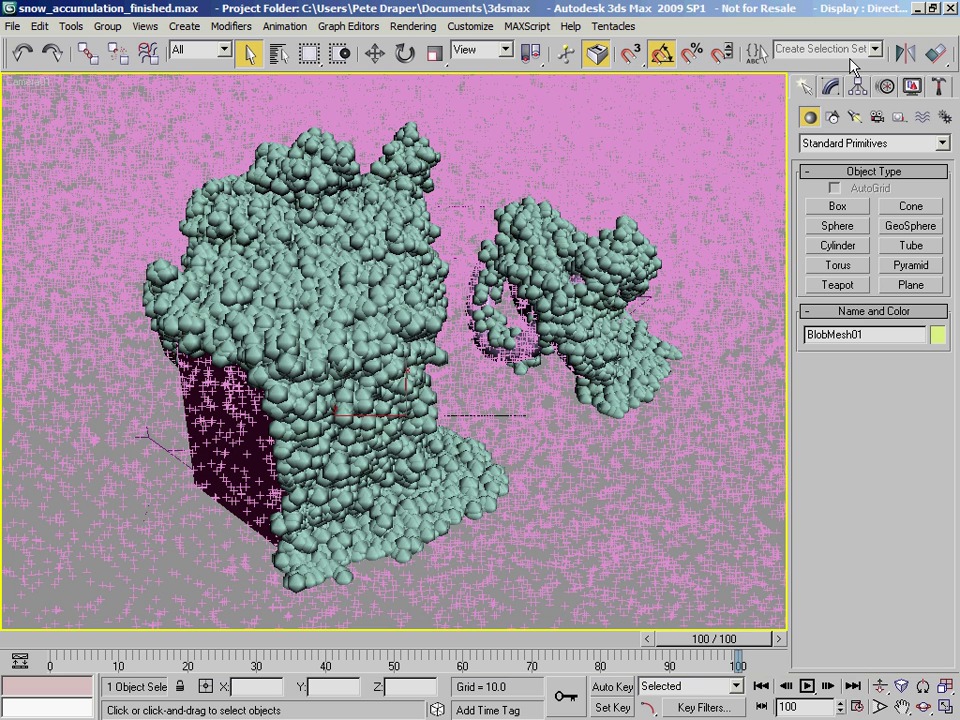
click(830, 87)
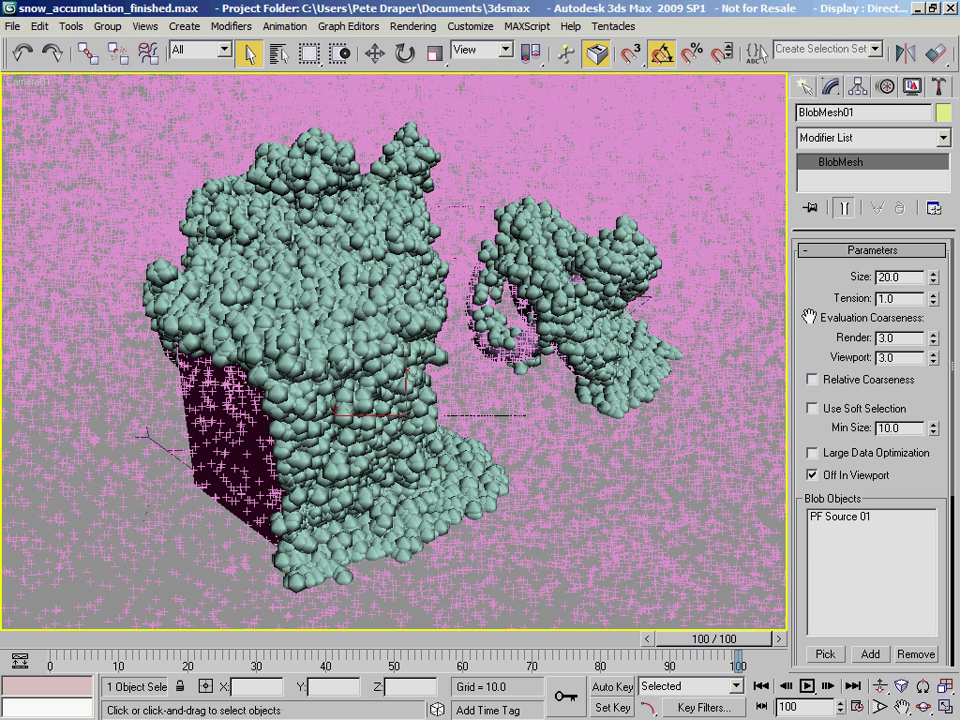
- Check the BlobMesh's particle flow event and coarseness settings, and disable its Off In Viewport option
click(813, 474)
scroll(928, 495, down, 5)
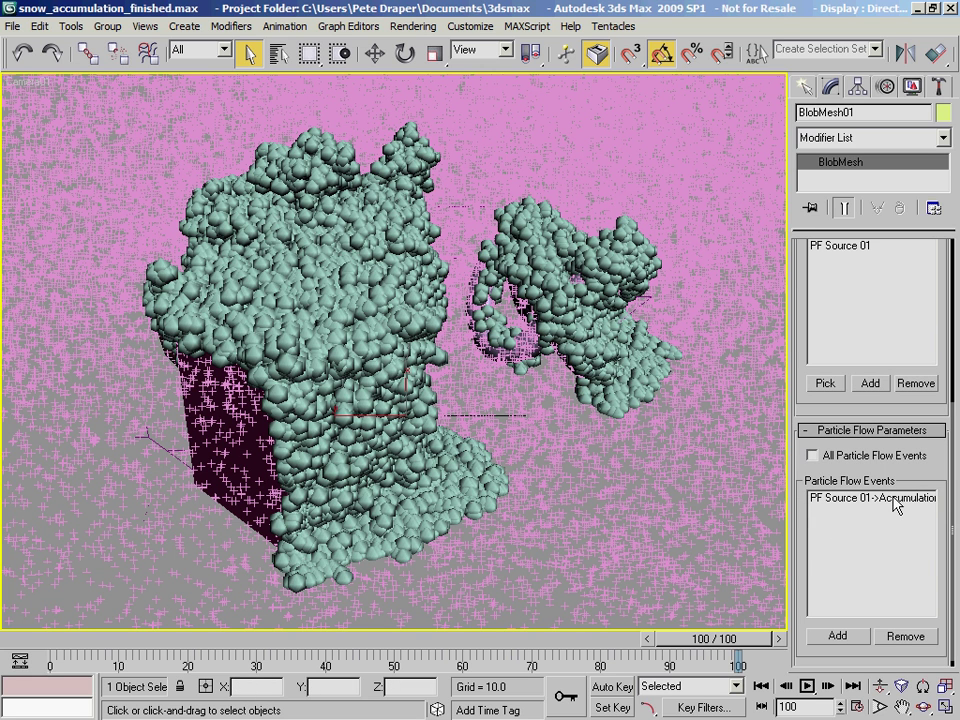
scroll(816, 371, up, 5)
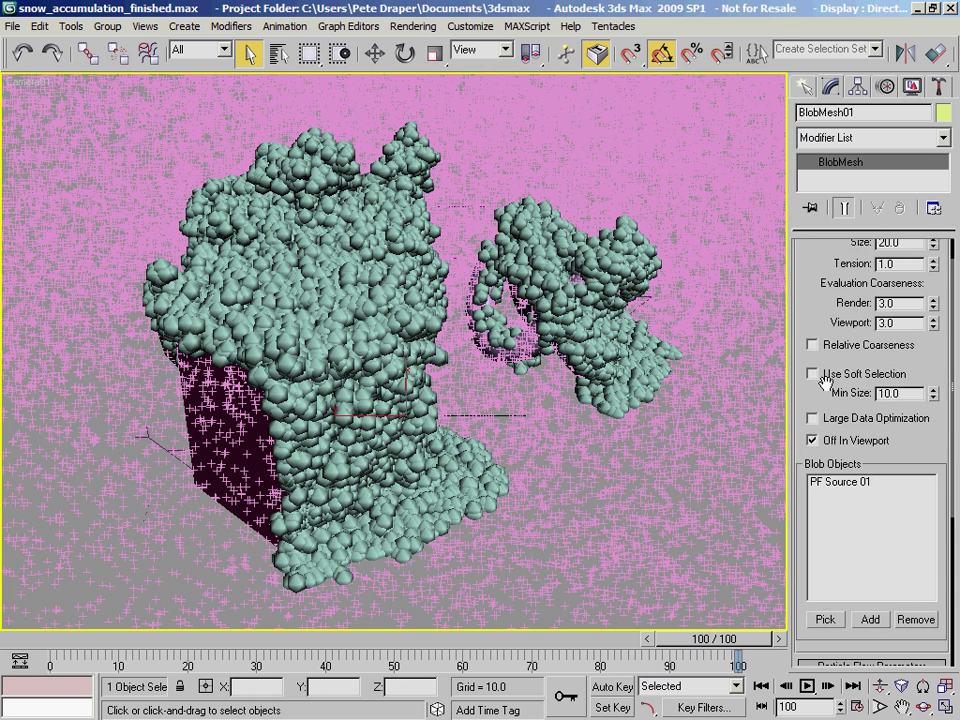
scroll(808, 424, up, 1)
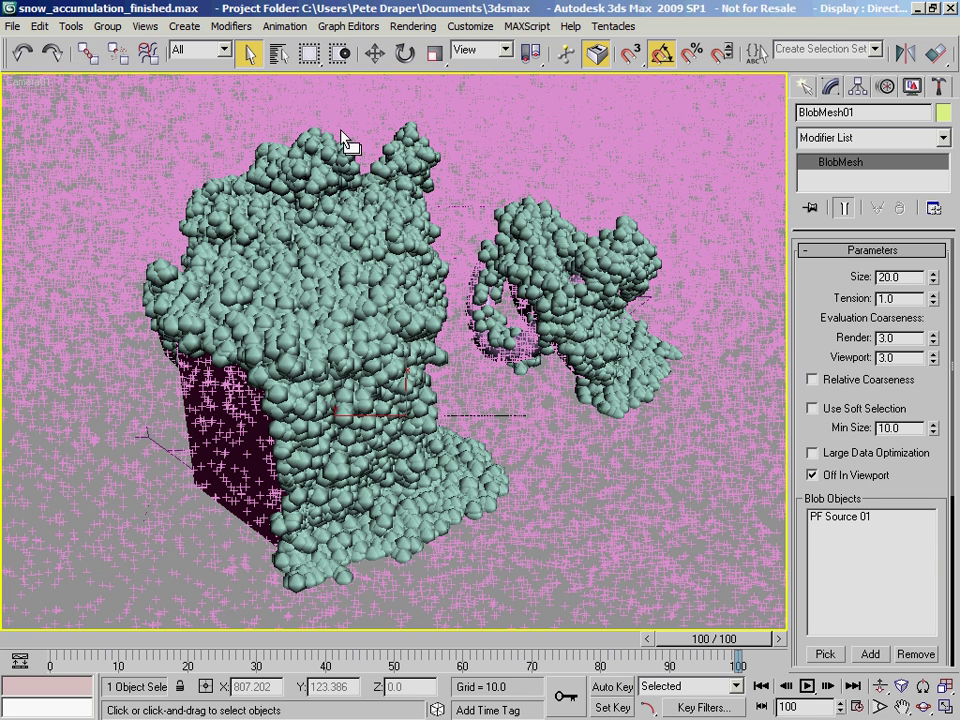
mouse_move(838, 358)
mouse_down()
mouse_move(806, 304)
mouse_move(820, 358)
mouse_up()
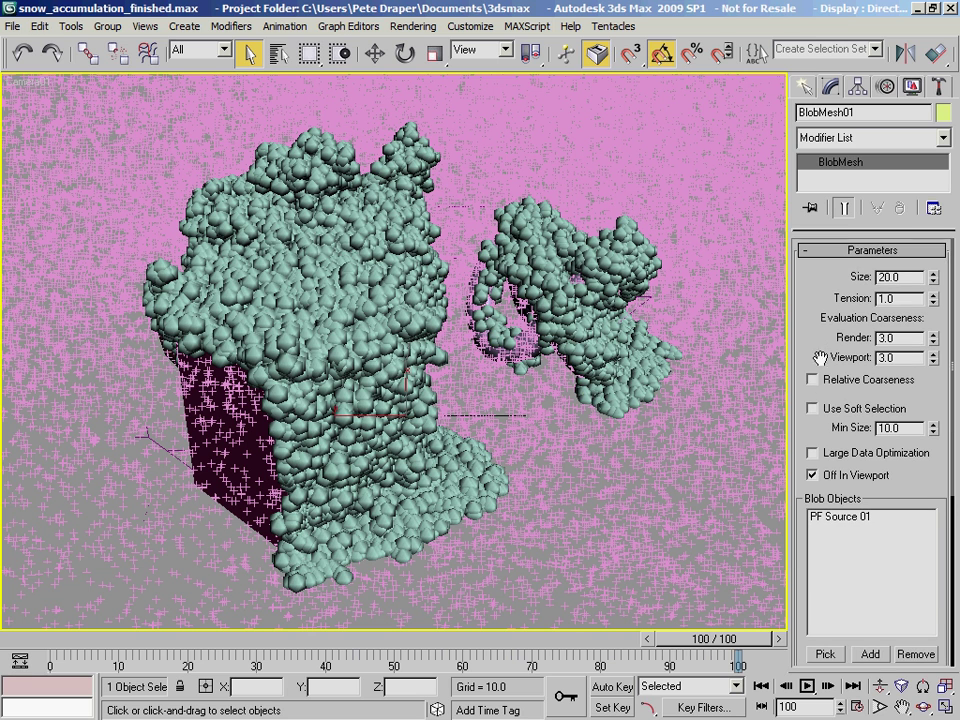
click(830, 485)
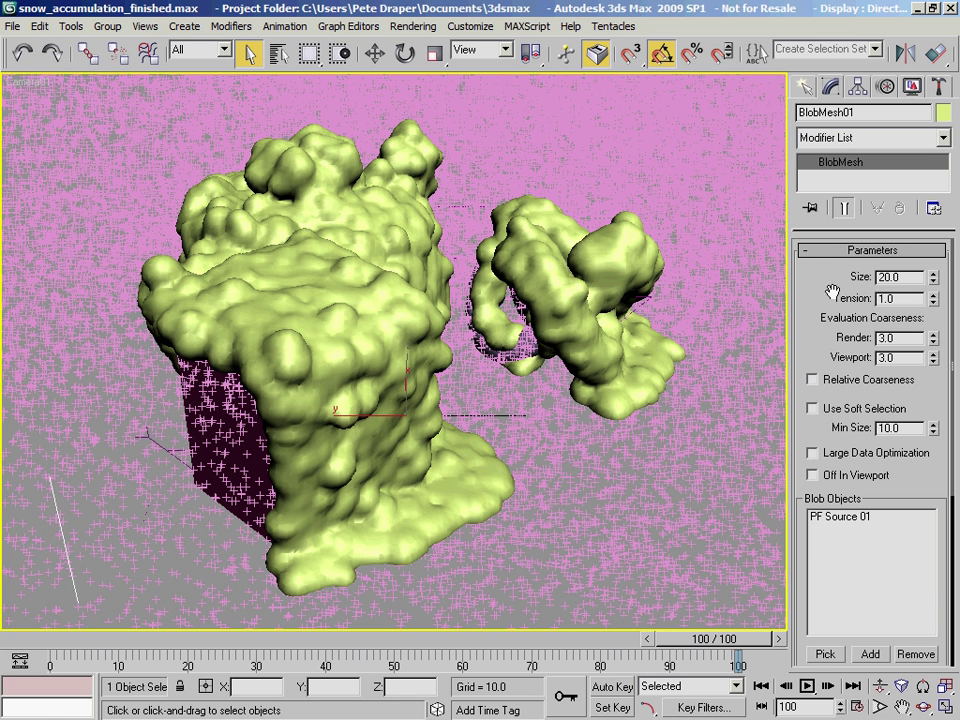
- Clone BlobMesh01 in place as an instance and convert the clone to an Editable Poly
key(ctrl+v)
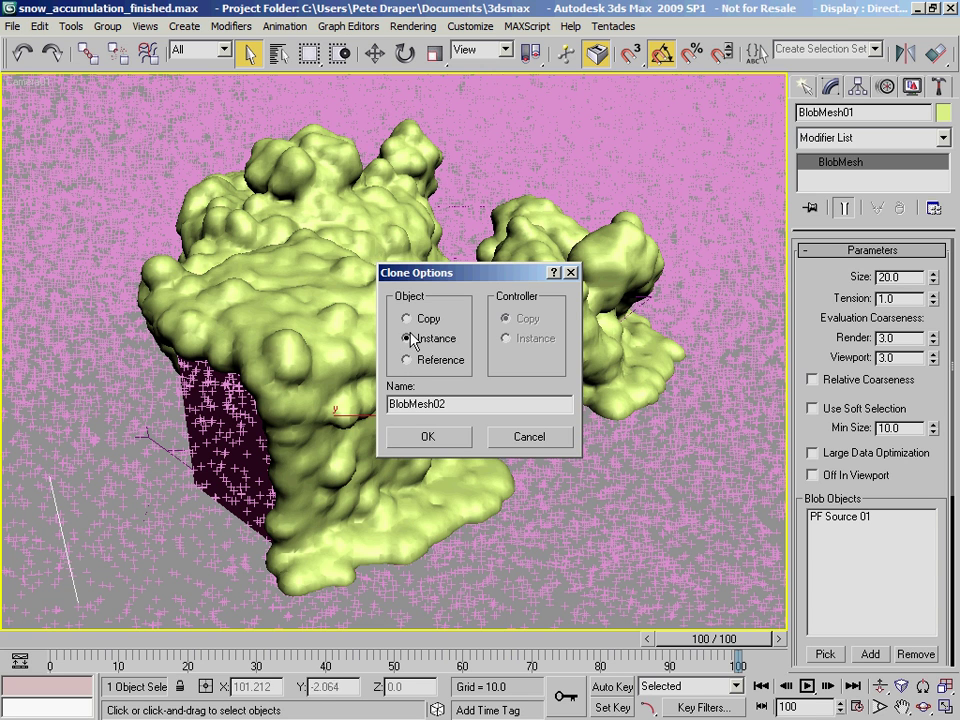
click(445, 441)
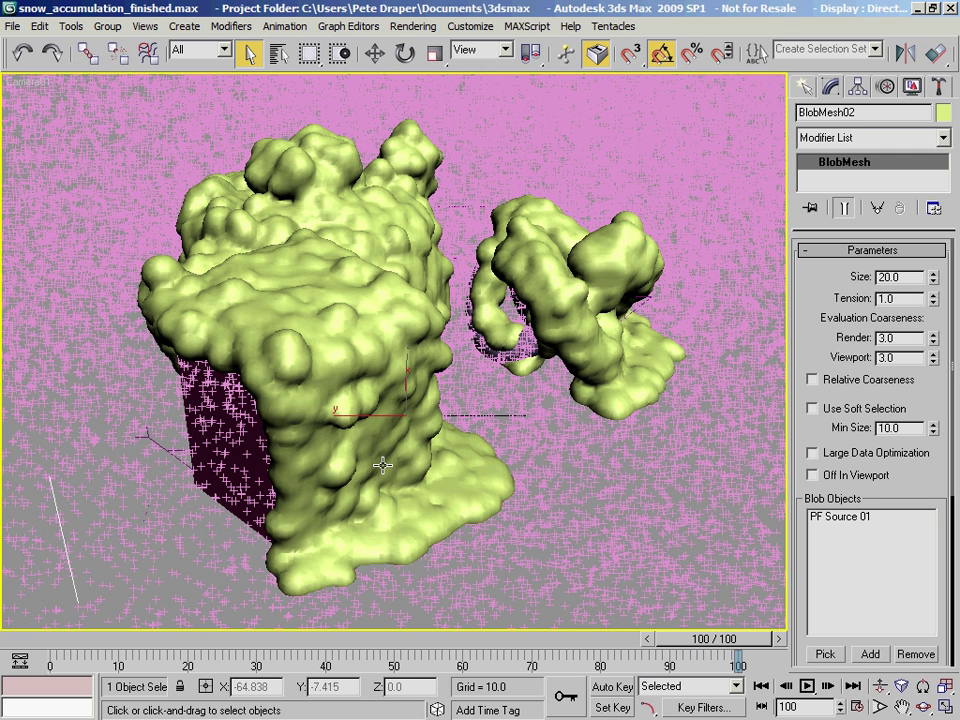
right_click(290, 294)
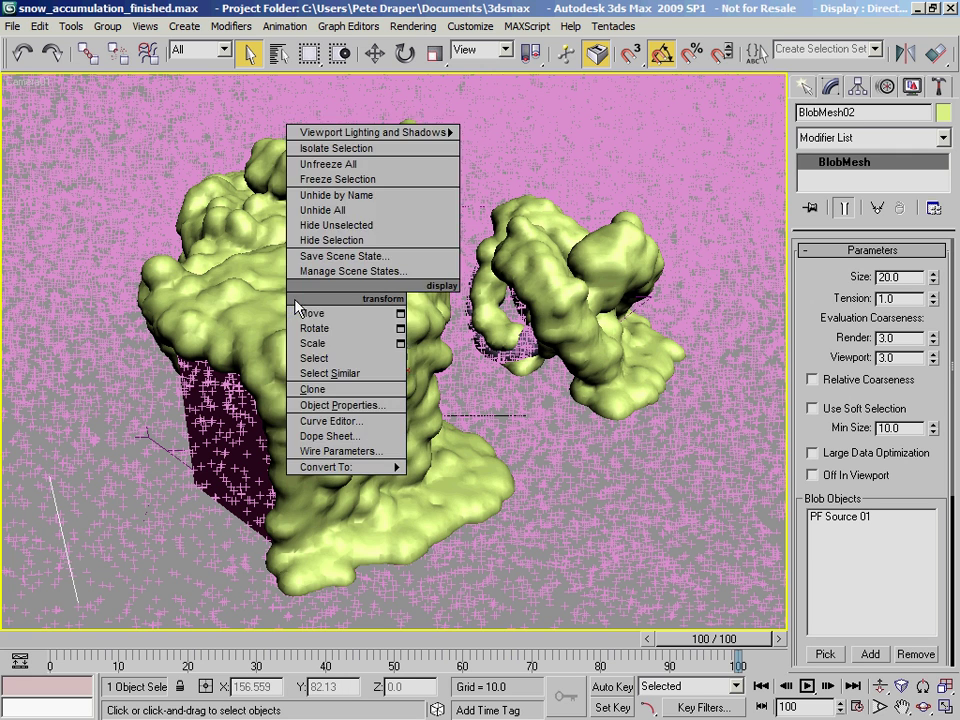
mouse_move(364, 468)
mouse_move(254, 468)
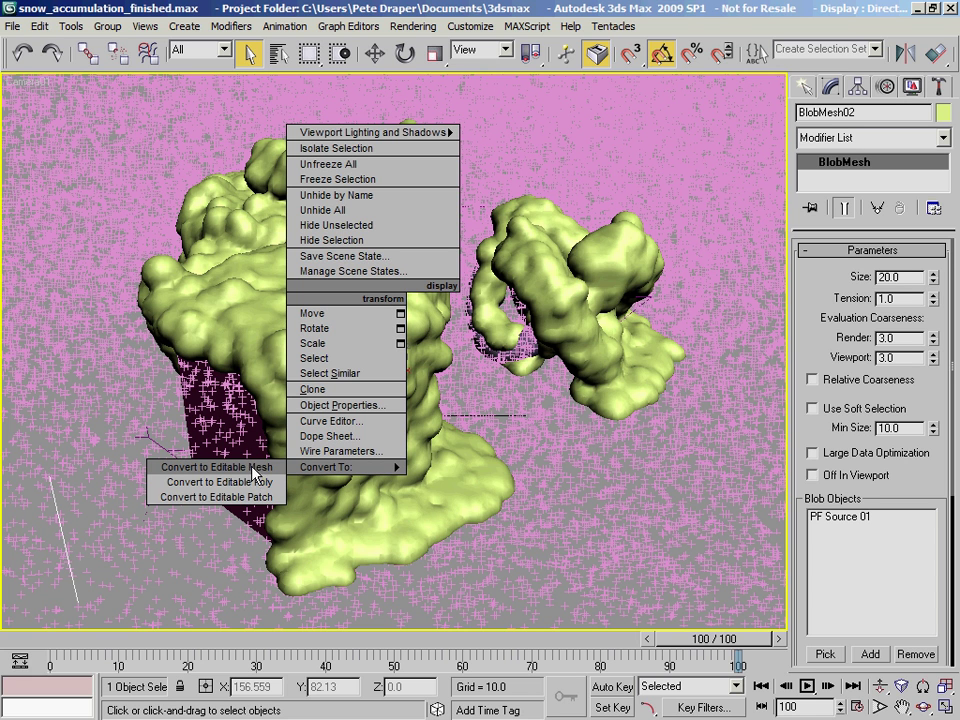
click(254, 482)
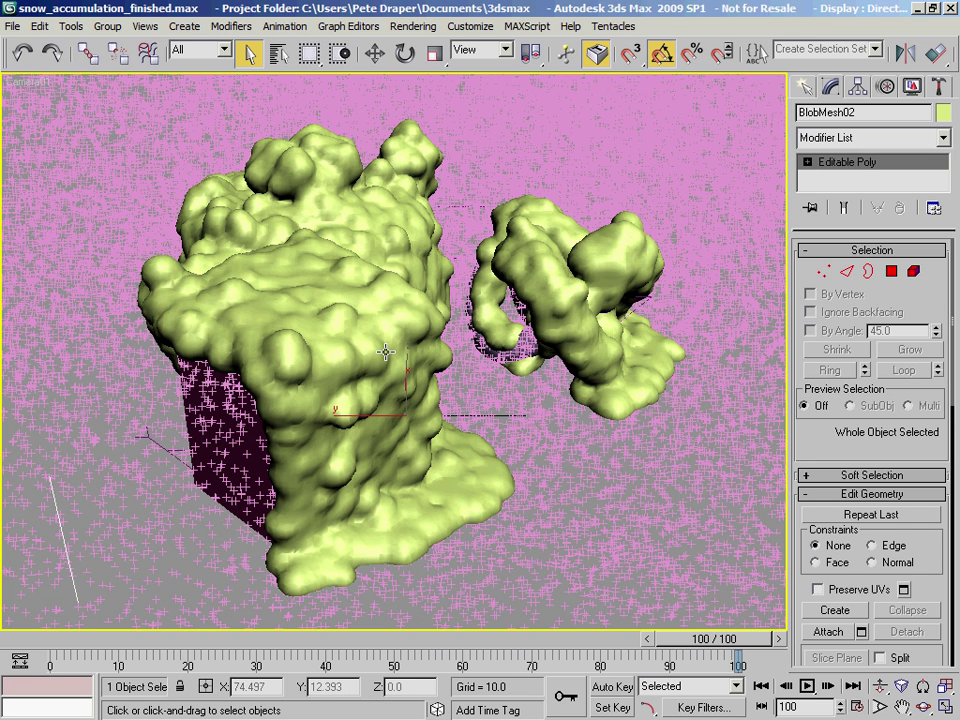
- Return to frame 0 and turn off the PF Source 01 particle system in Particle View
click(57, 640)
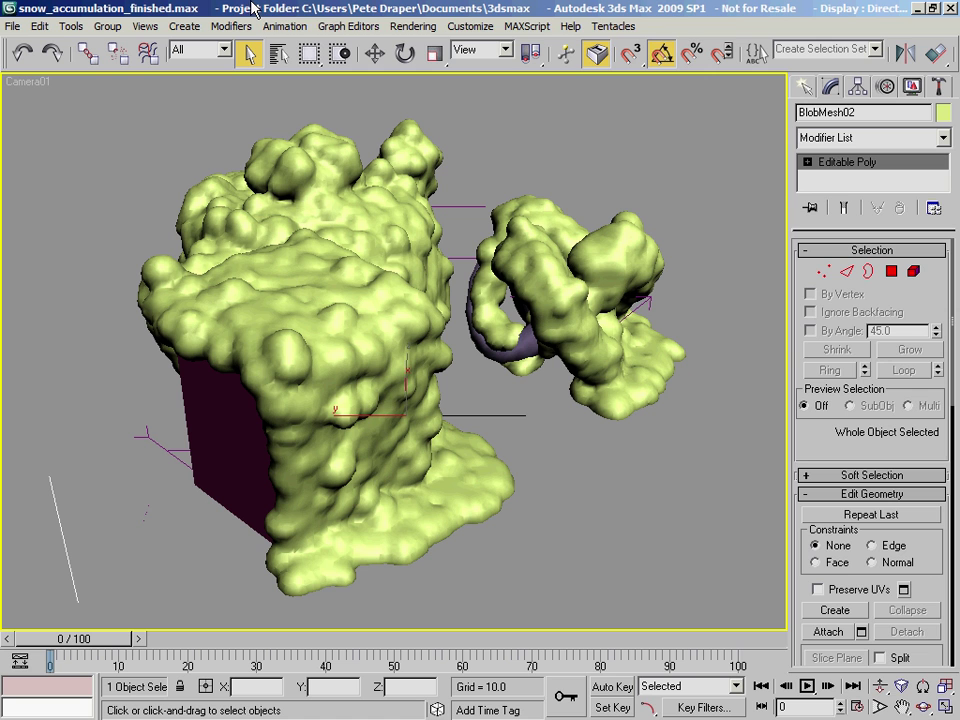
click(555, 166)
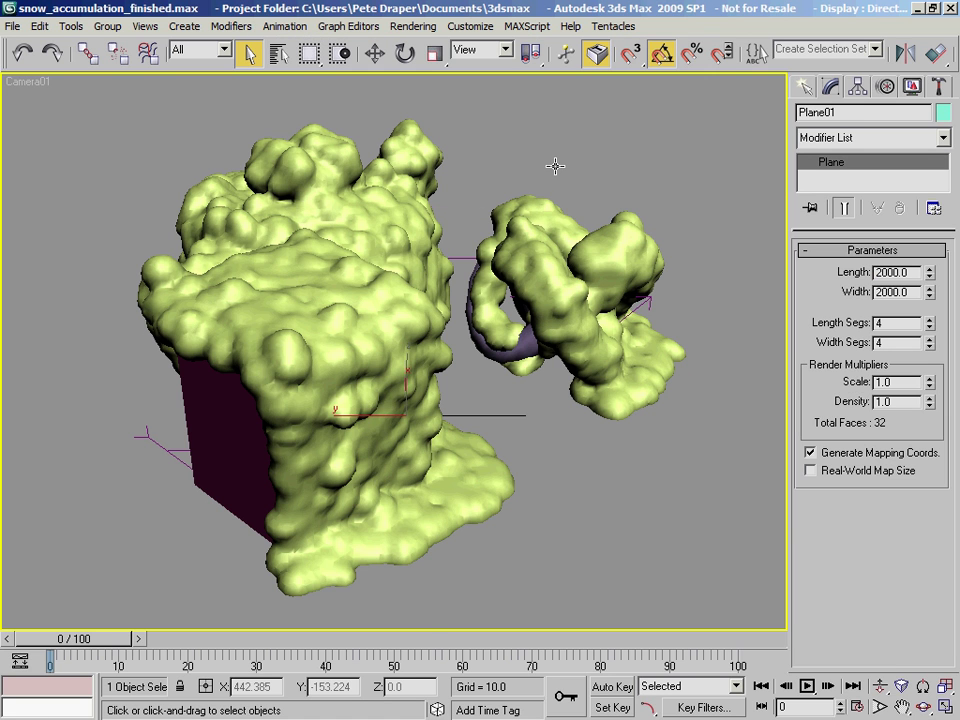
key(6)
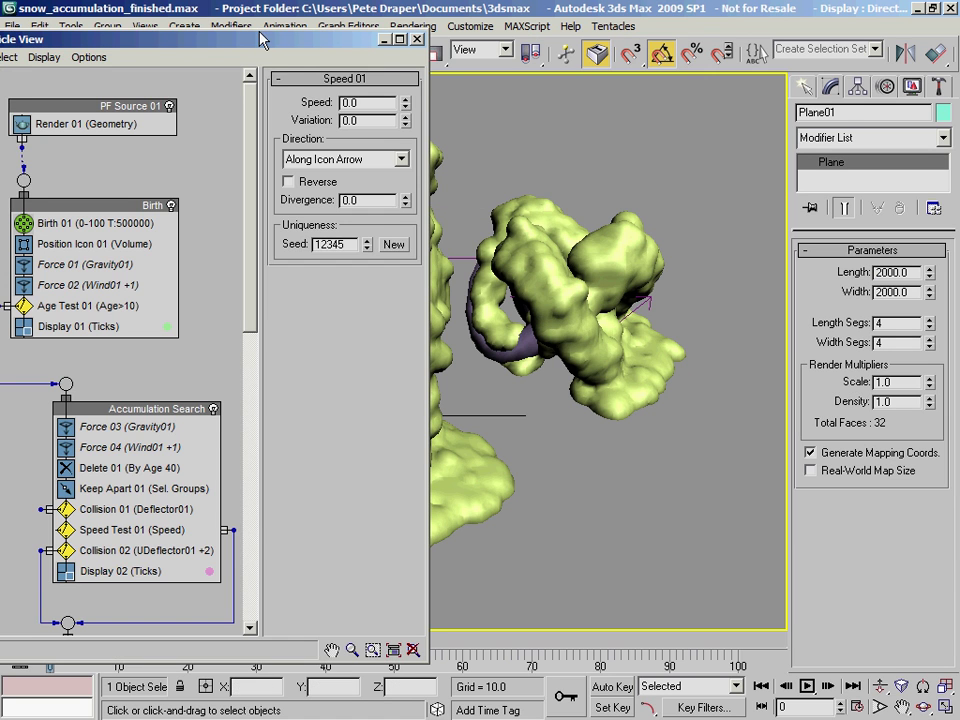
drag(262, 40, 262, 65)
drag(373, 64, 584, 35)
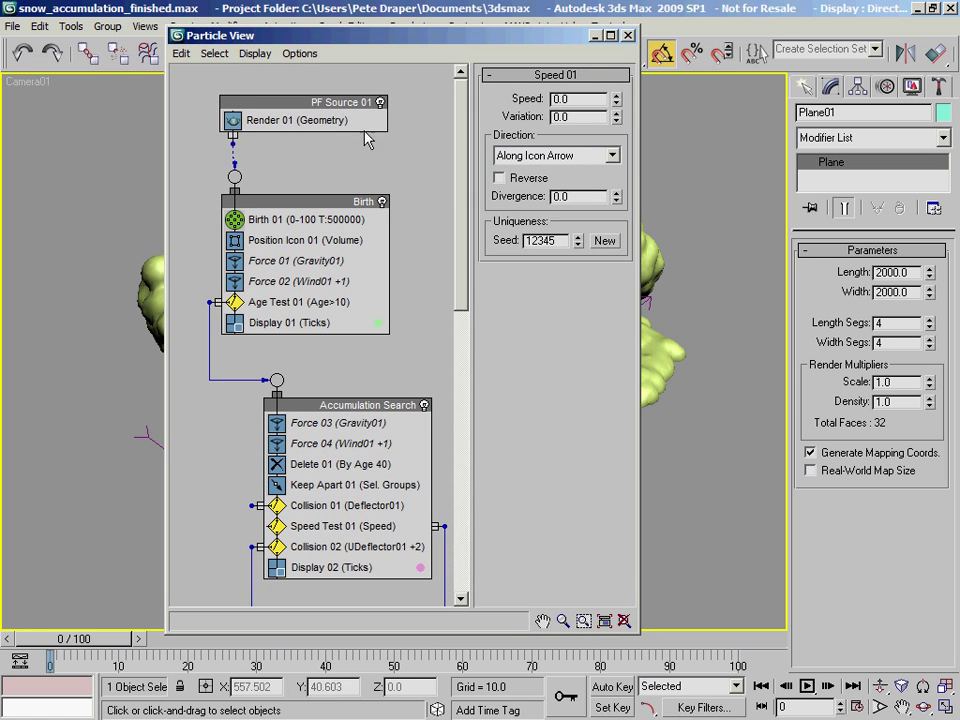
click(380, 102)
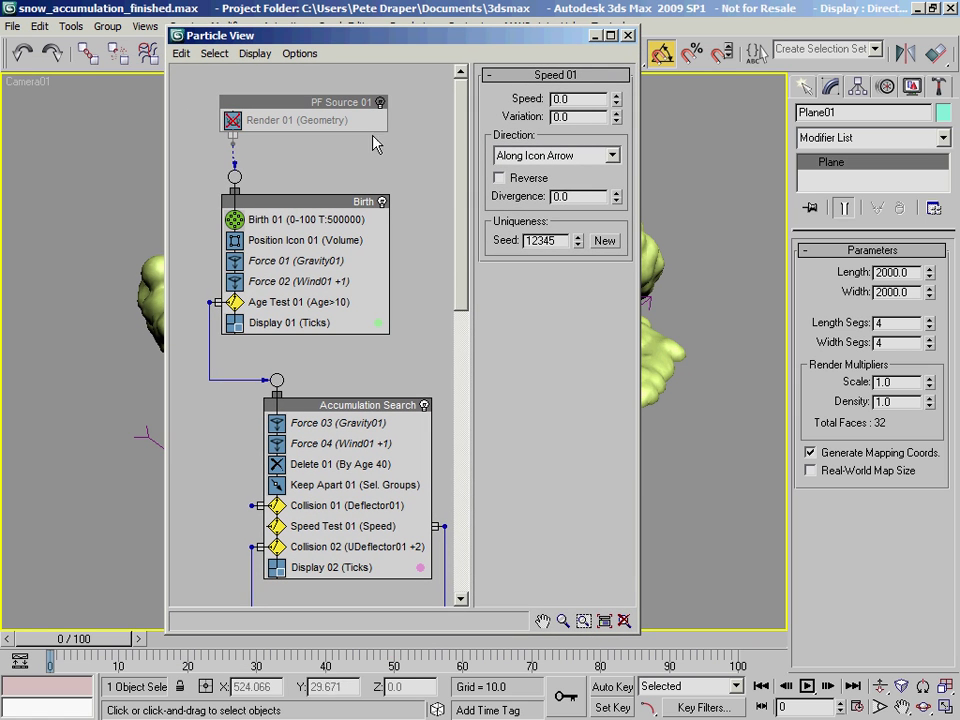
click(595, 36)
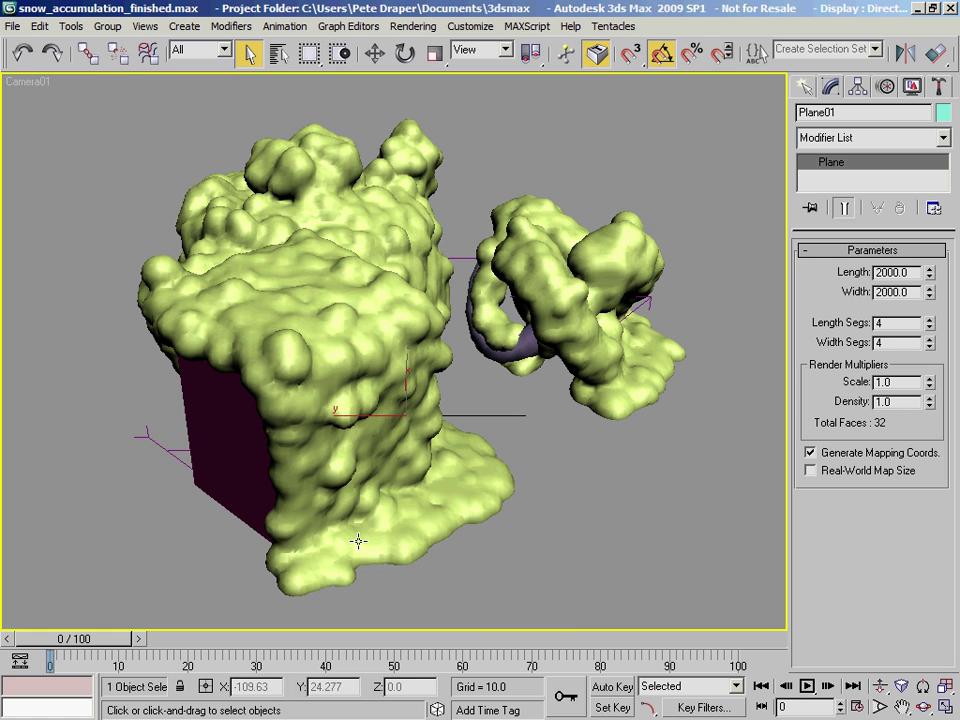
- Select the converted snow mesh BlobMesh02 in the Camera01 viewport
mouse_move(80, 638)
mouse_down()
mouse_move(300, 638)
mouse_move(70, 638)
mouse_up()
key(q)
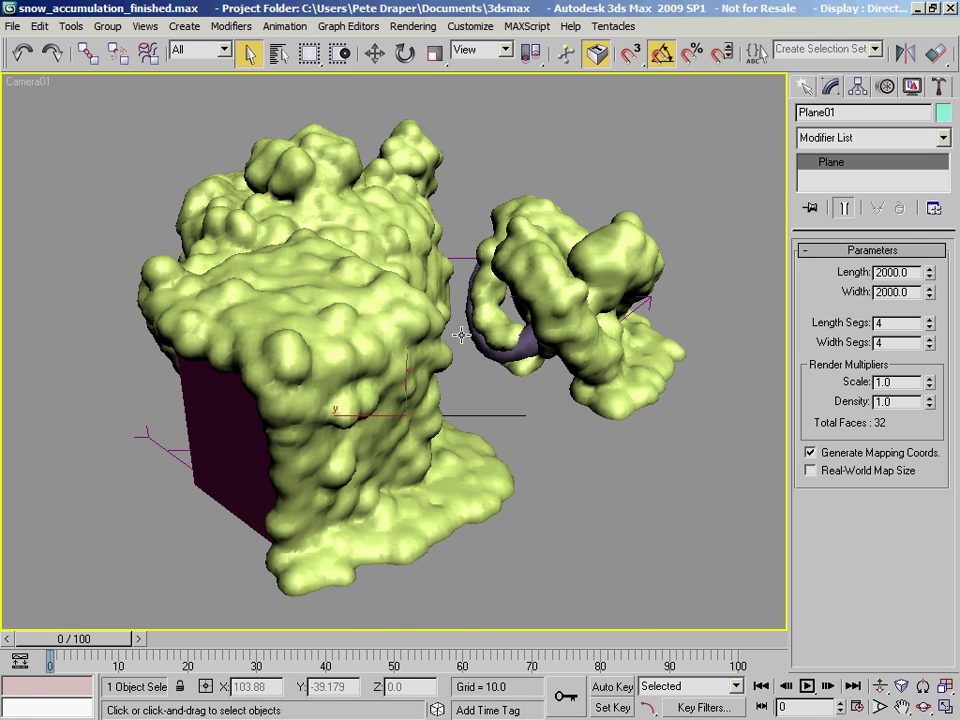
click(592, 350)
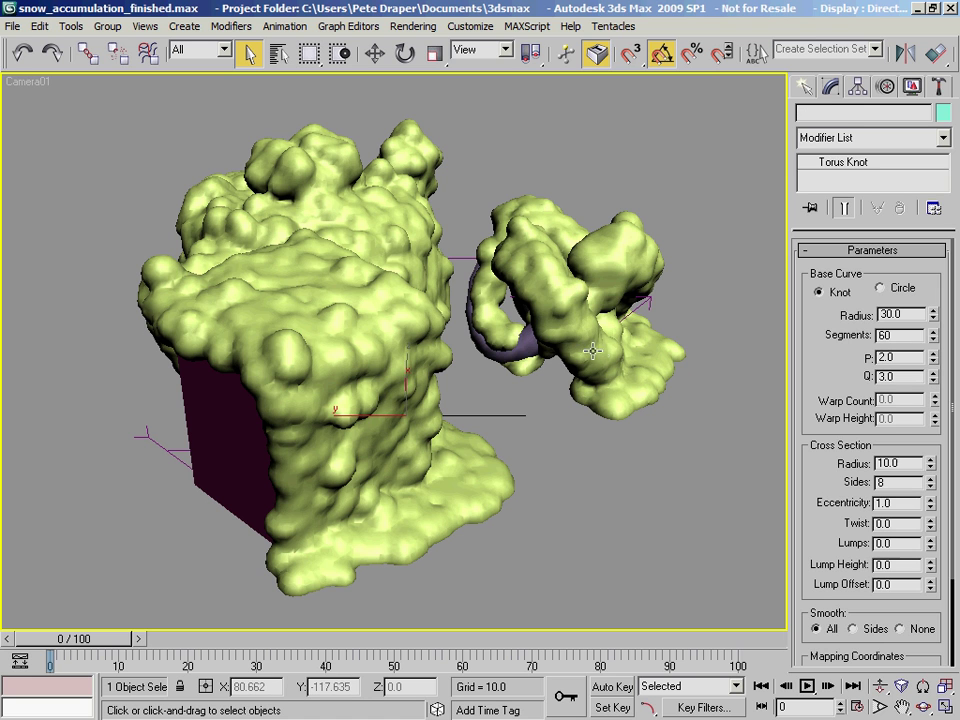
click(629, 395)
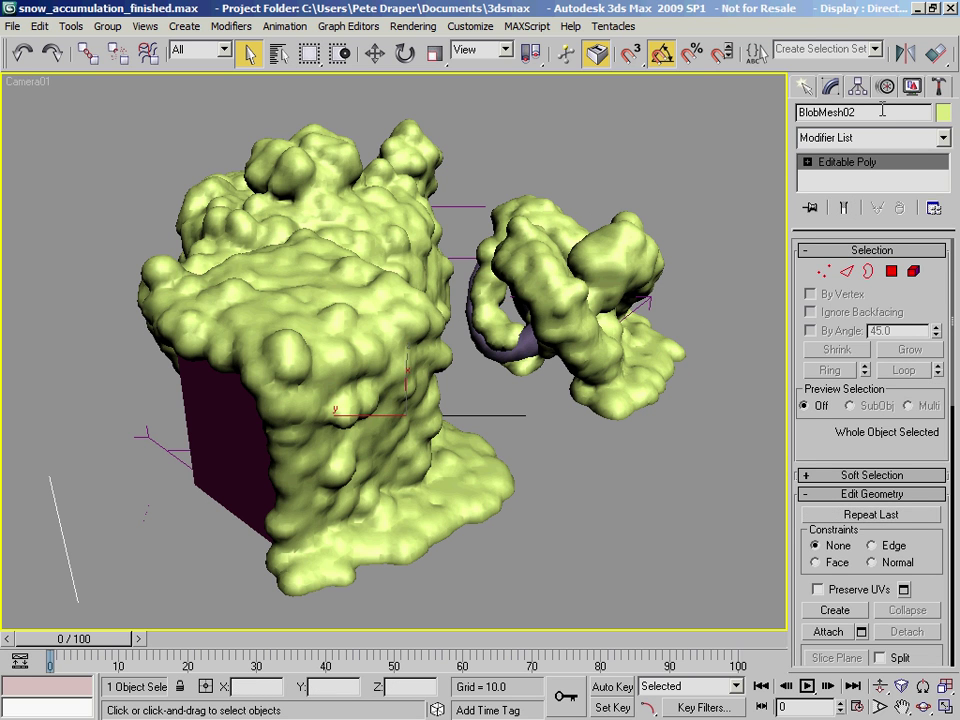
- Add a Cap Holes modifier to BlobMesh02 and enable Smooth With Old Faces
click(943, 140)
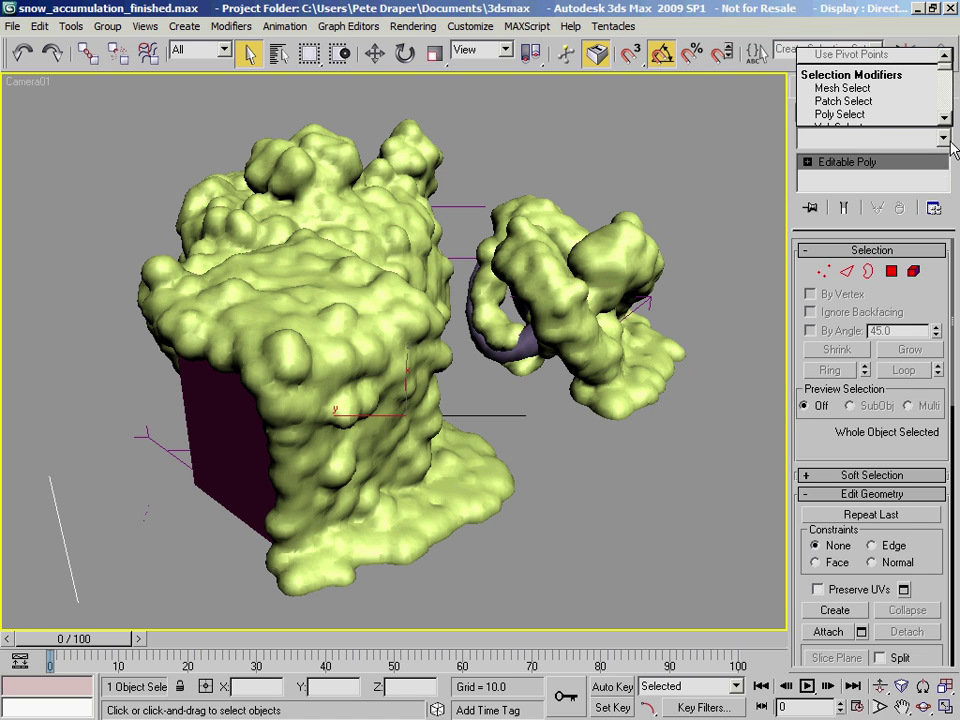
click(943, 139)
click(943, 139)
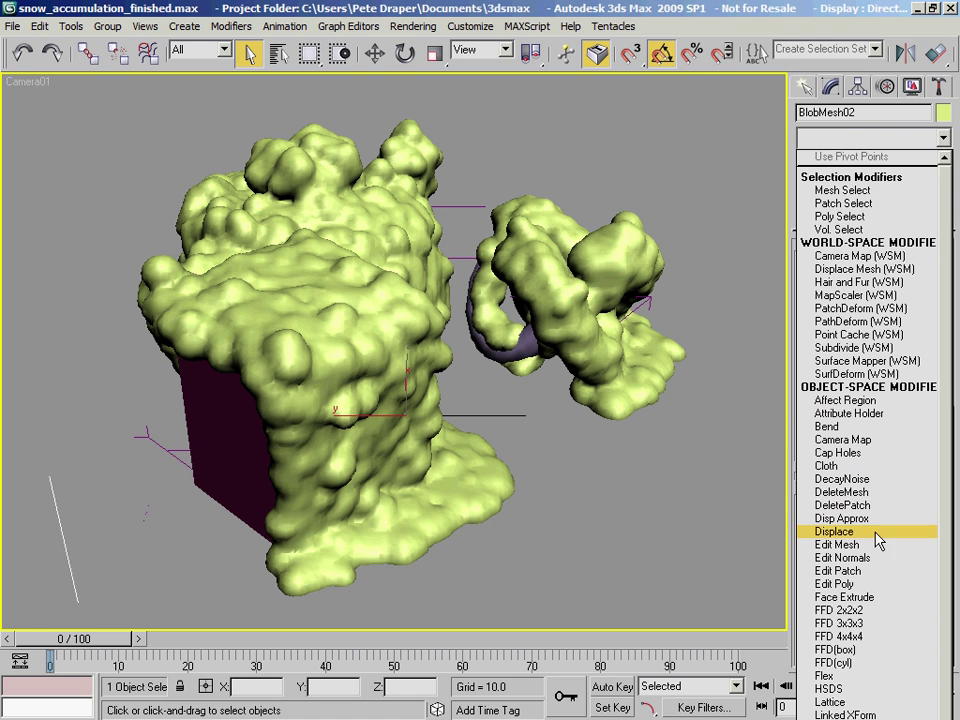
click(840, 453)
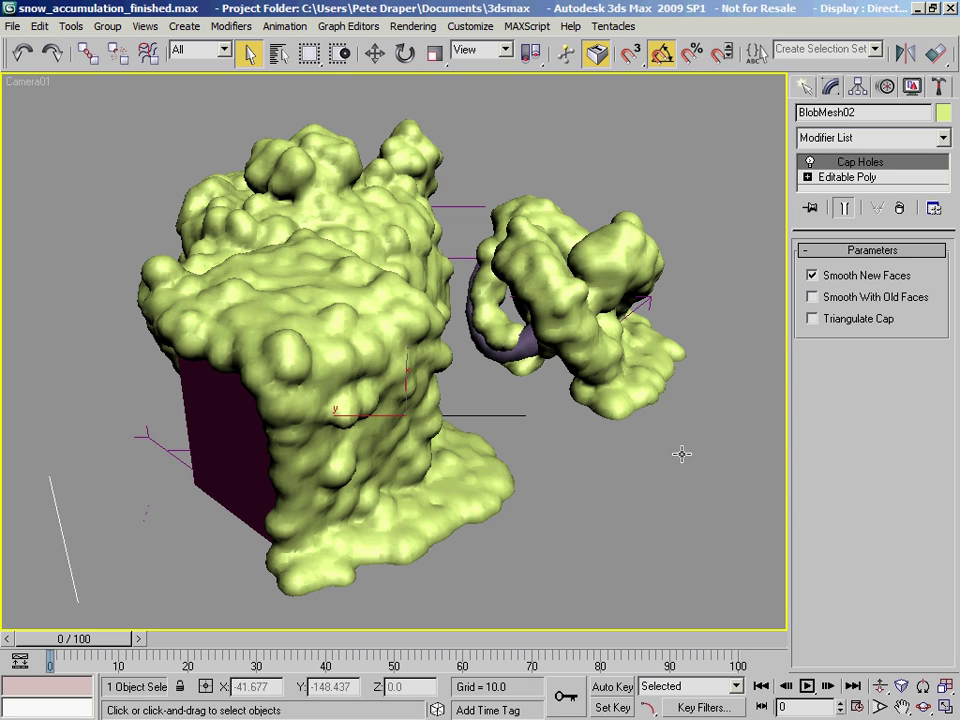
click(815, 299)
- Add a Push modifier above Cap Holes on the snow mesh with a Push Value of 5
click(942, 140)
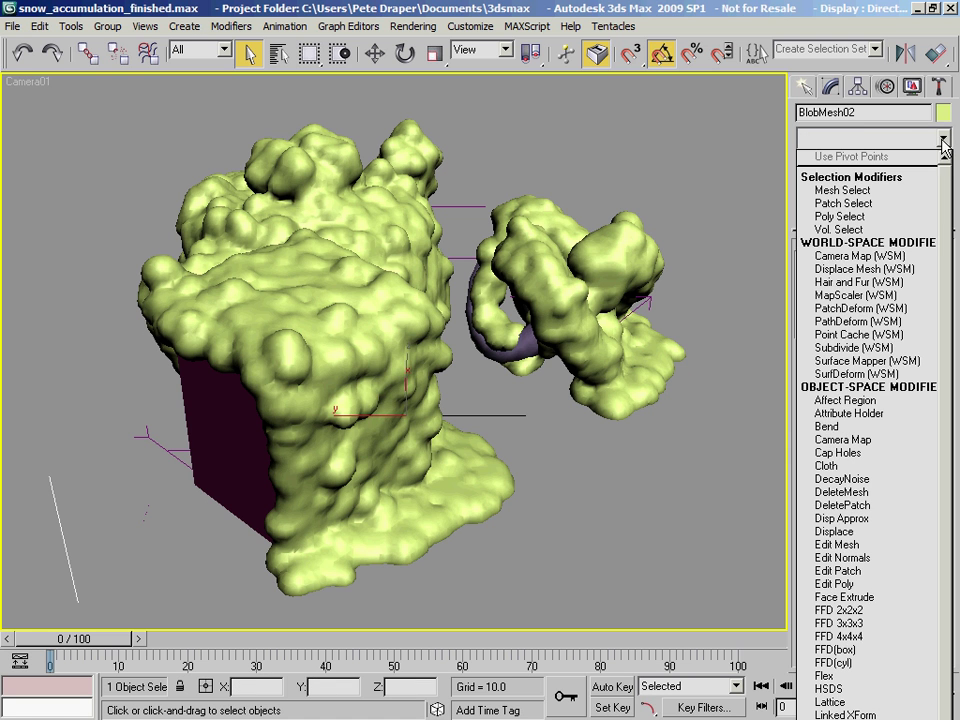
scroll(820, 615, down, 10)
scroll(856, 607, up, 8)
scroll(856, 607, down, 2)
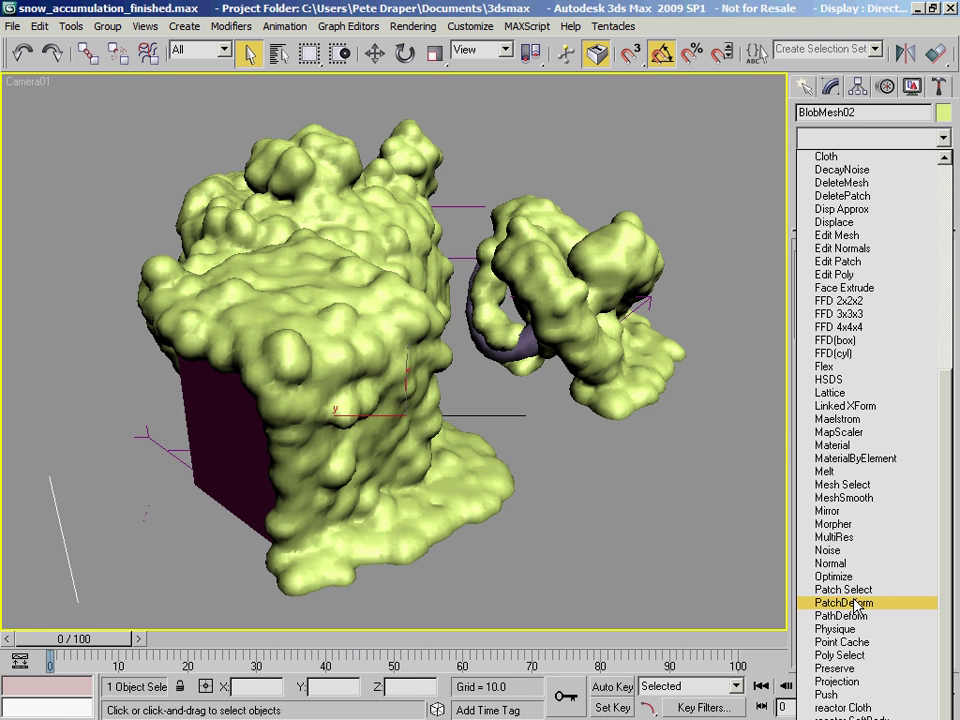
click(828, 694)
double_click(906, 274)
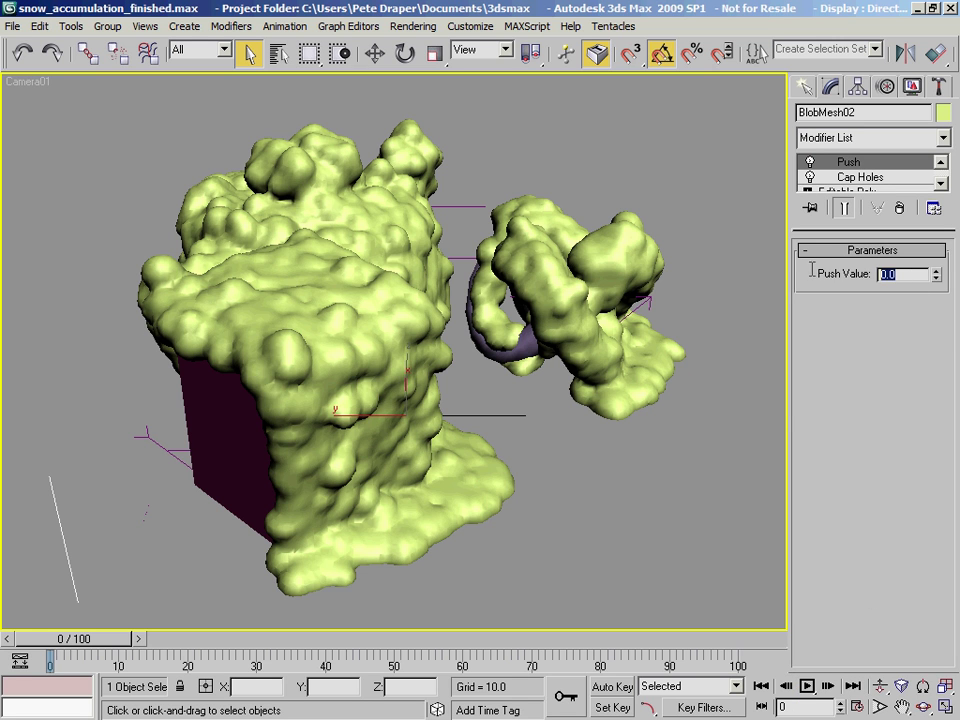
text(5)
key(Return)
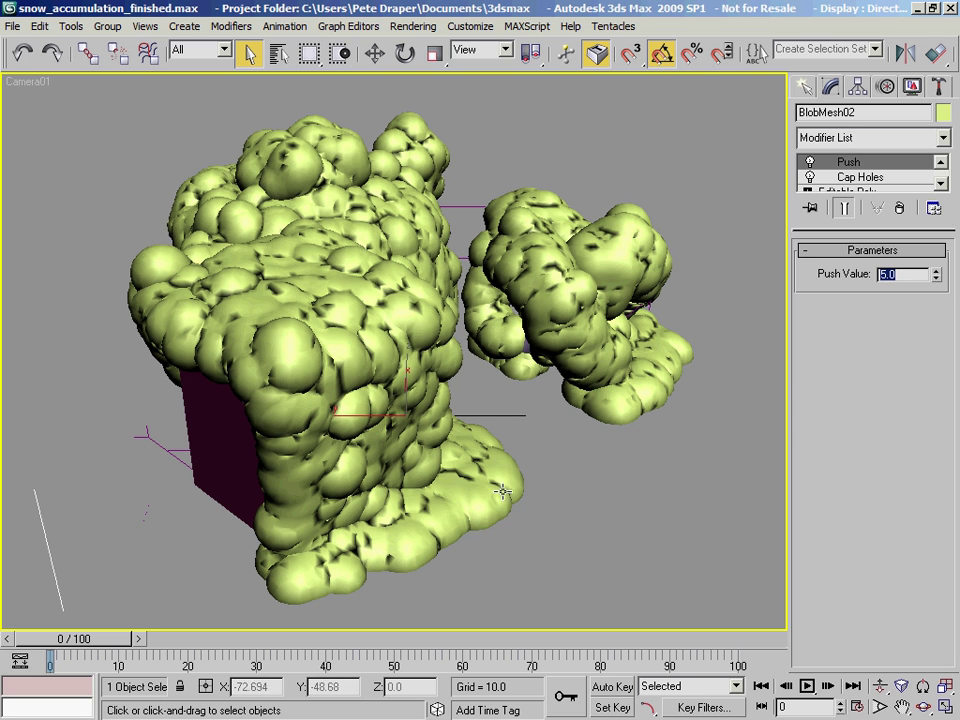
- Add a Relax modifier with 30 iterations above the Push modifier and disable Keep Boundary Pts Fixed
click(943, 138)
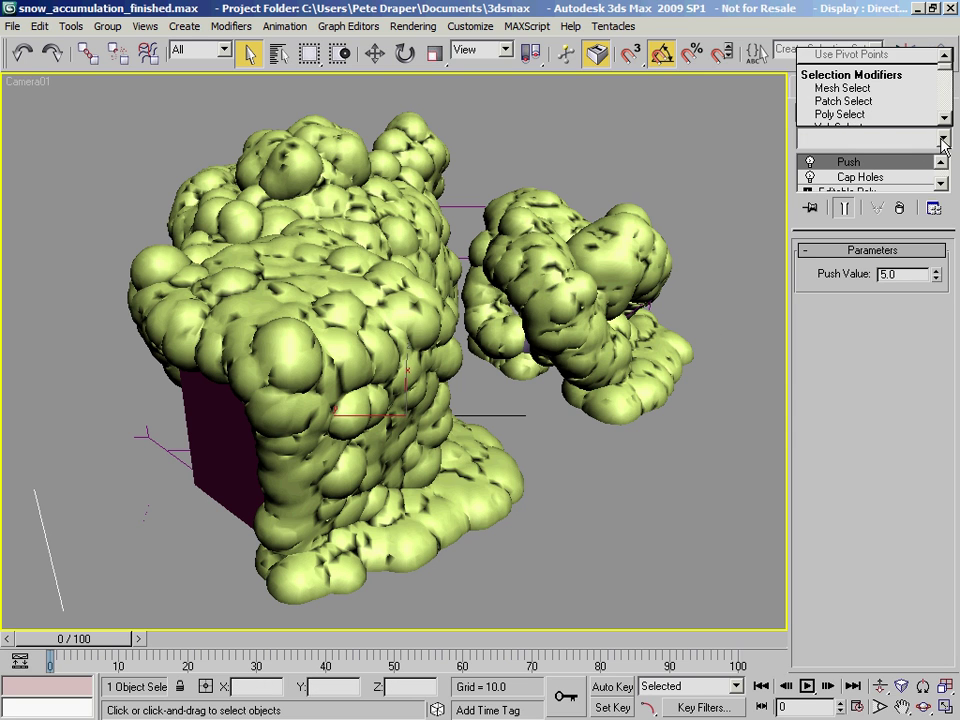
drag(944, 67, 947, 94)
click(882, 81)
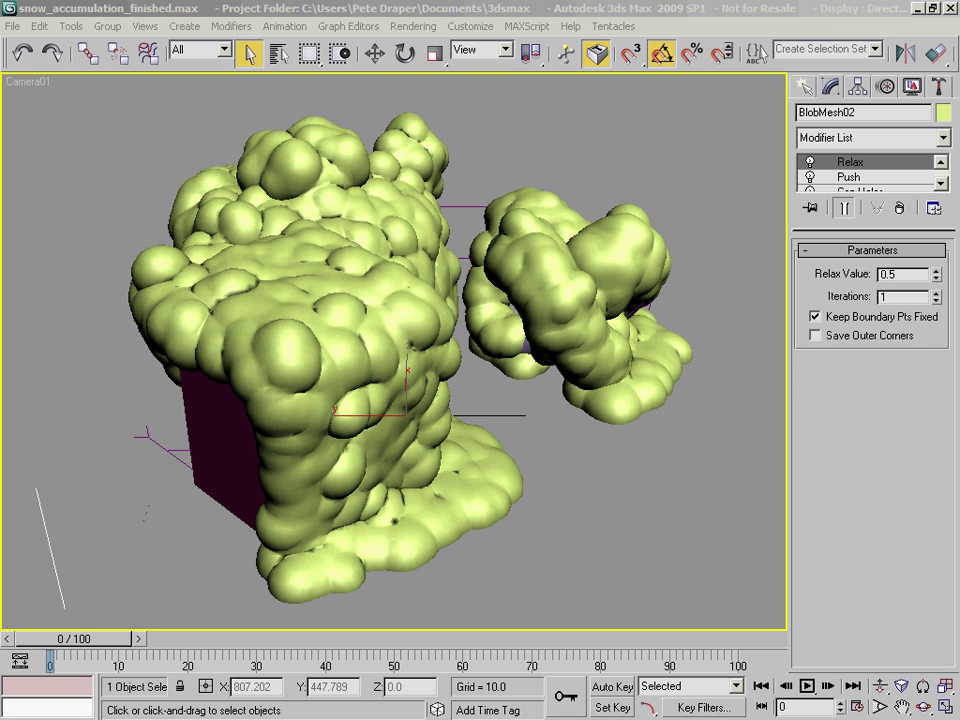
click(816, 318)
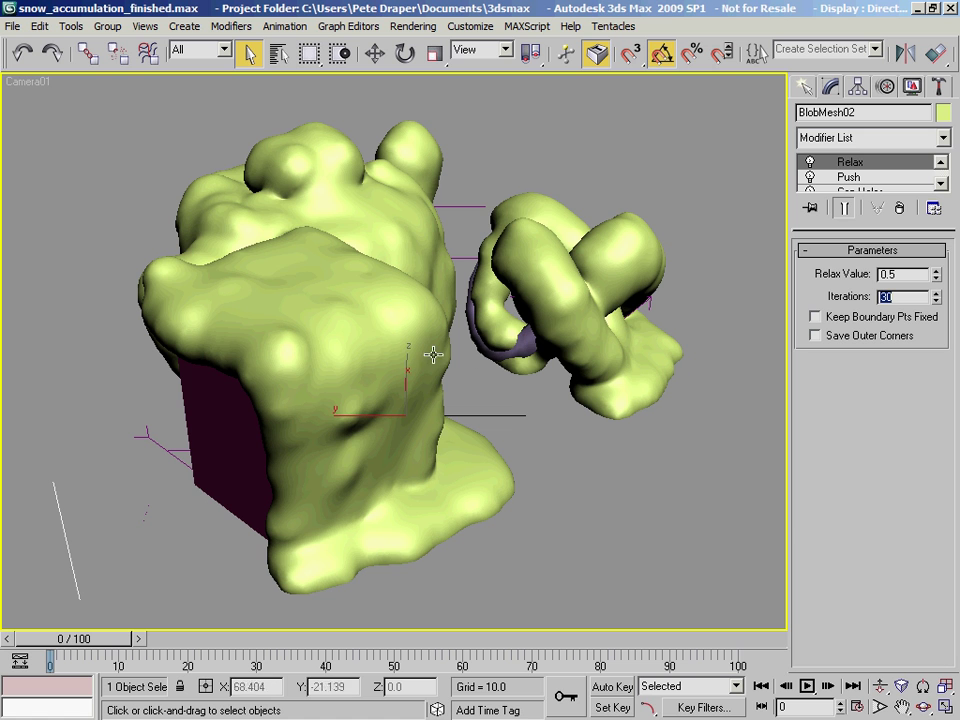
- Add a second Push modifier above Relax with a Push Value of -5
click(944, 138)
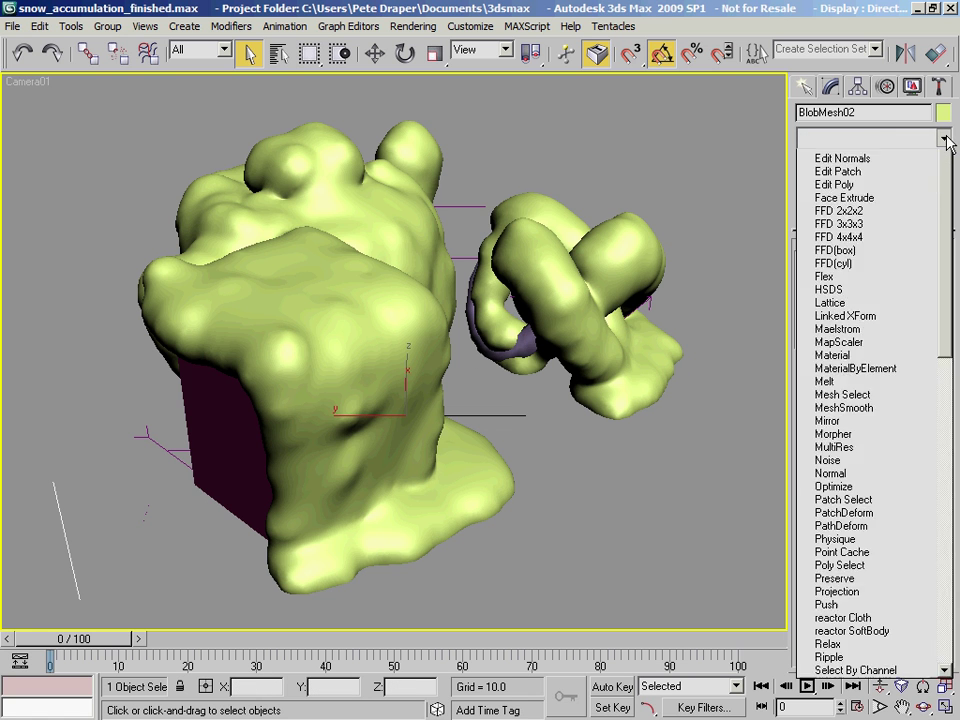
scroll(818, 560, down, 4)
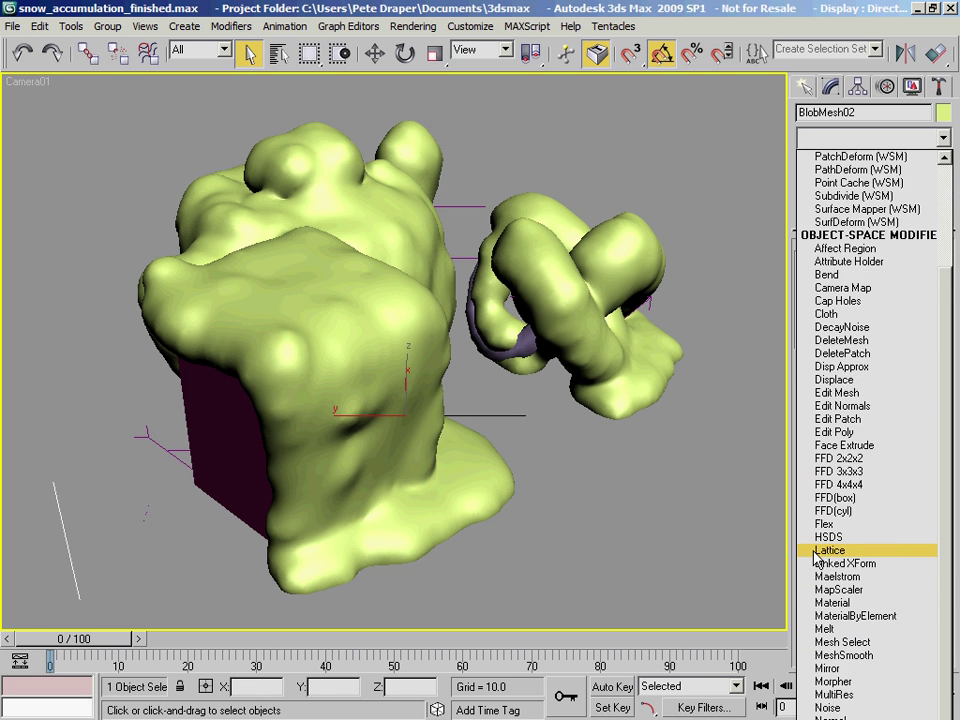
scroll(818, 560, down, 1)
scroll(820, 551, down, 2)
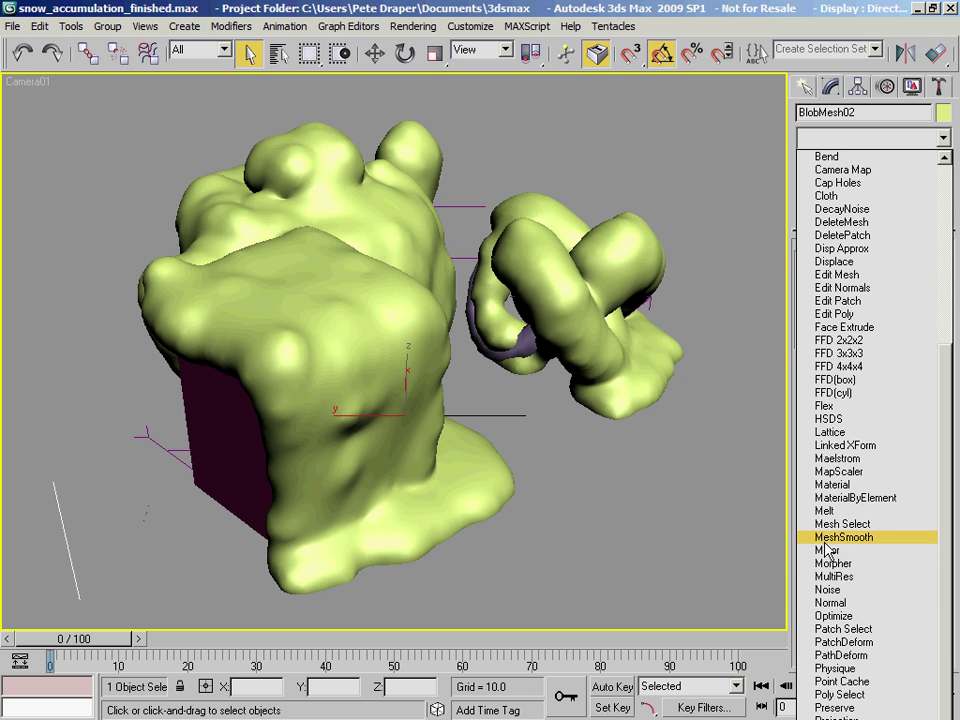
scroll(838, 645, down, 1)
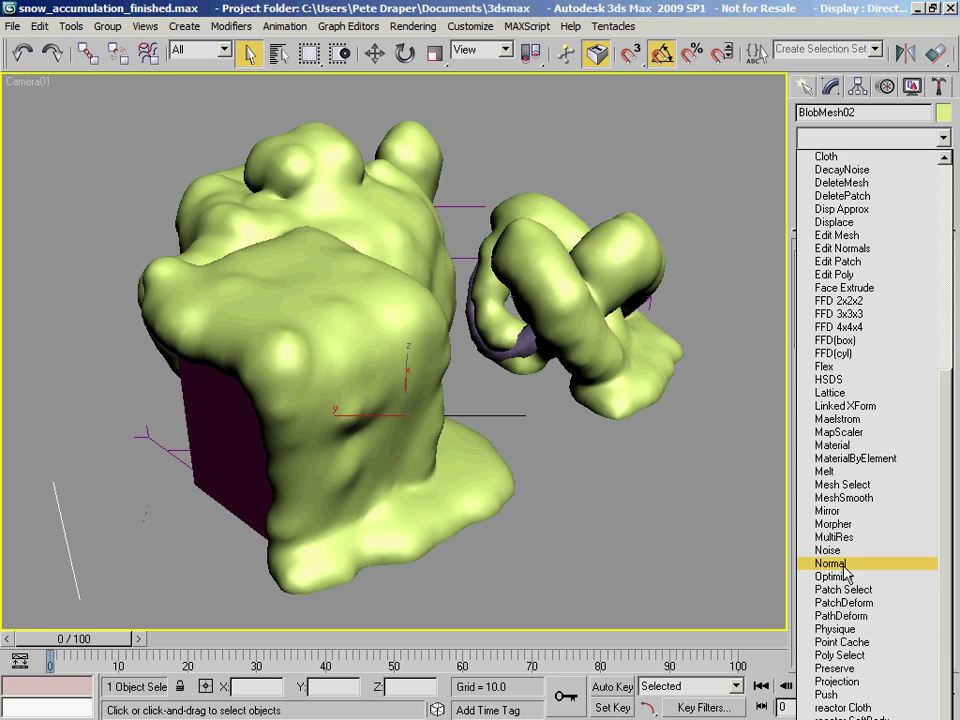
click(842, 693)
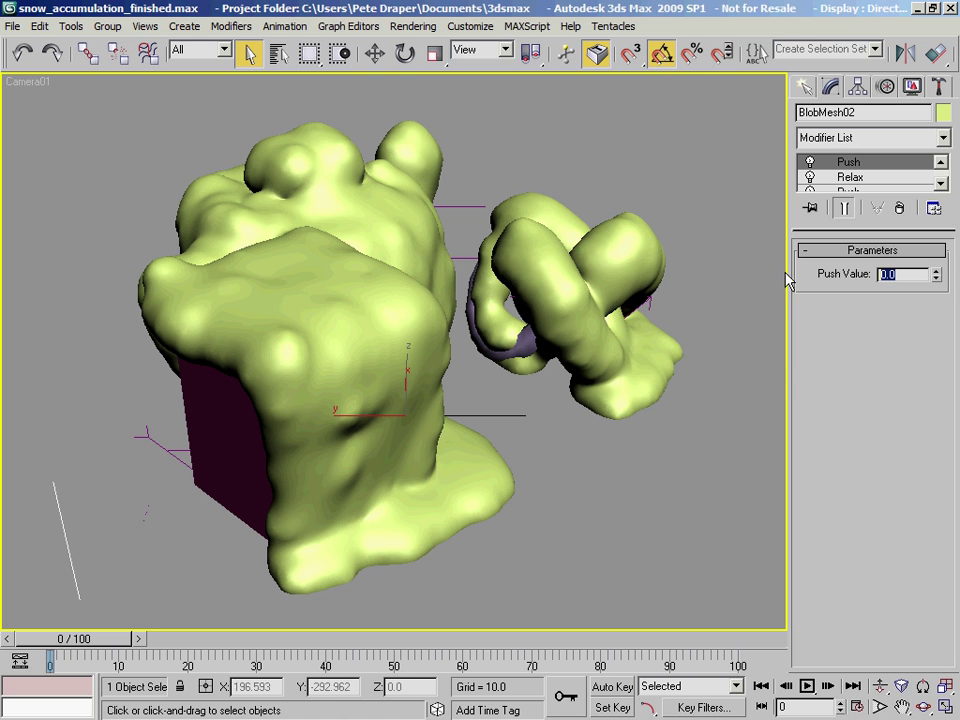
text(-5)
key(Return)
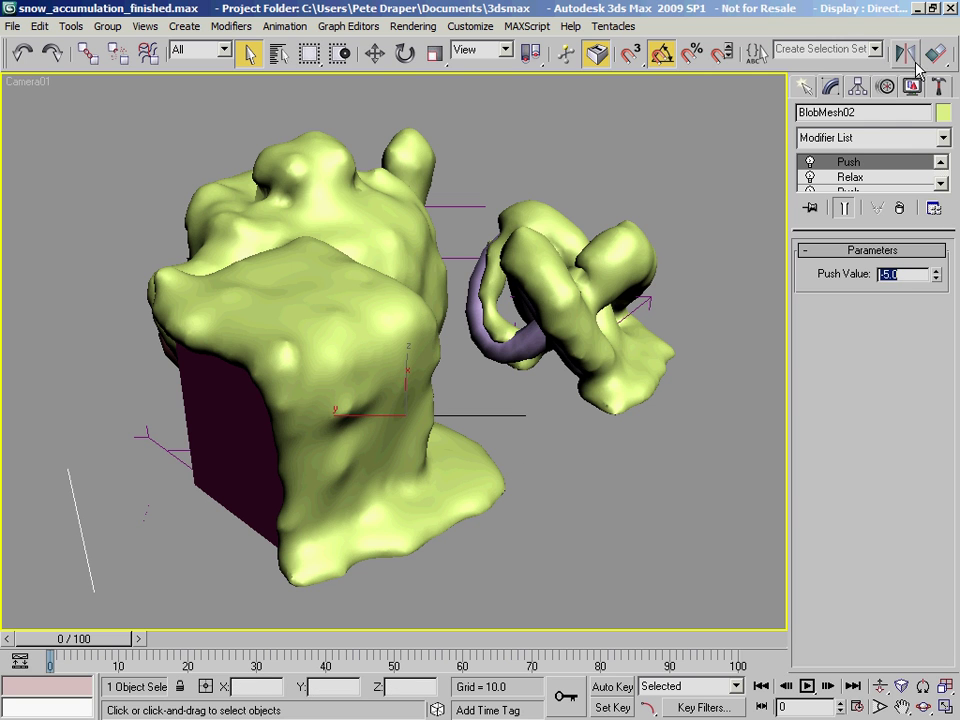
- Add a second Relax modifier on top of the stack with 30 iterations and Keep Boundary Pts Fixed disabled
click(943, 137)
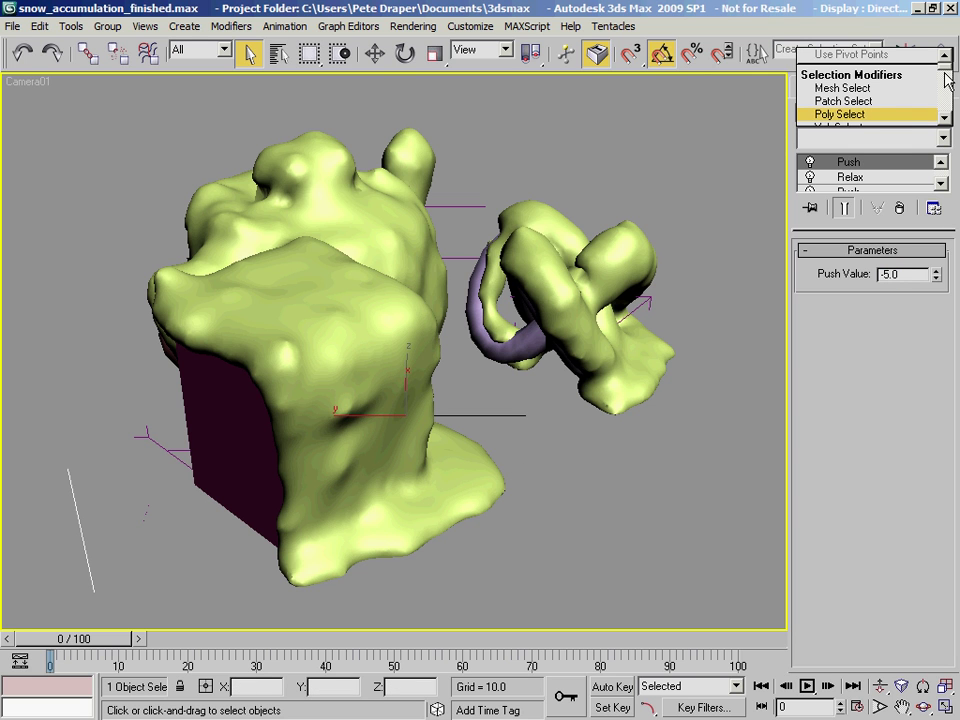
scroll(948, 82, down, 15)
drag(948, 108, 951, 95)
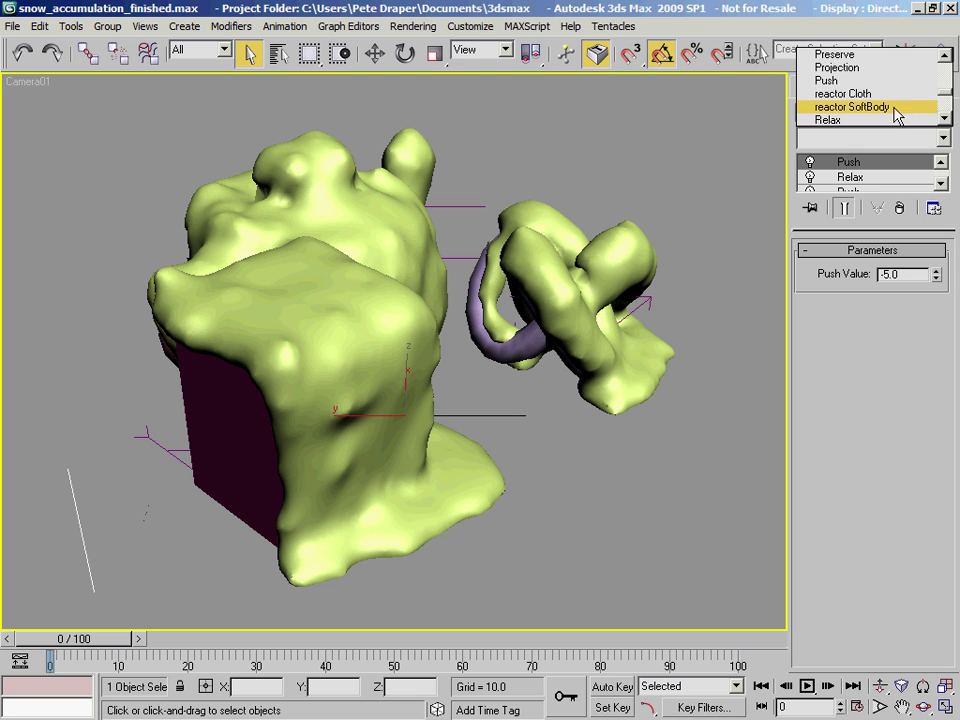
scroll(900, 110, down, 3)
scroll(872, 80, up, 1)
scroll(872, 80, up, 2)
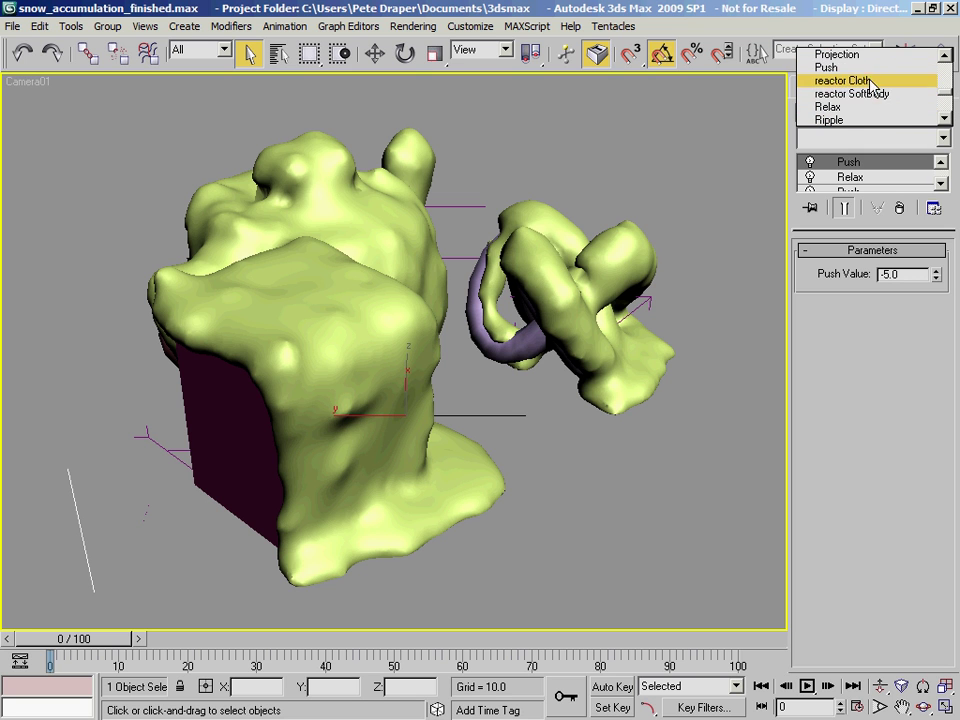
click(866, 106)
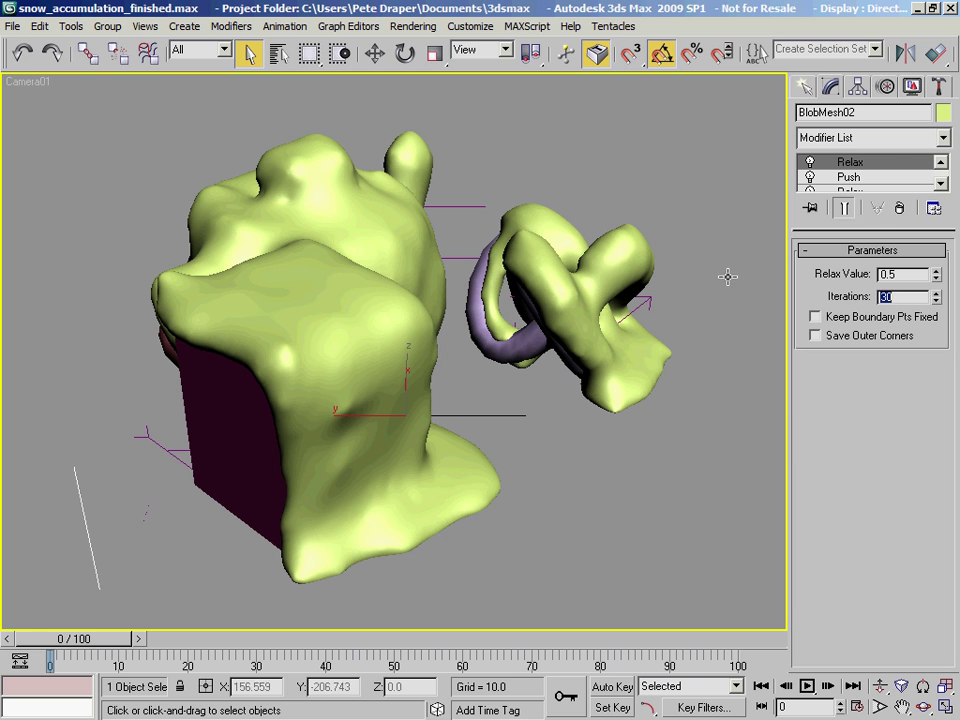
- Assign the white Snow material from the Material Editor to BlobMesh02 and close the editor
drag(853, 64, 632, 47)
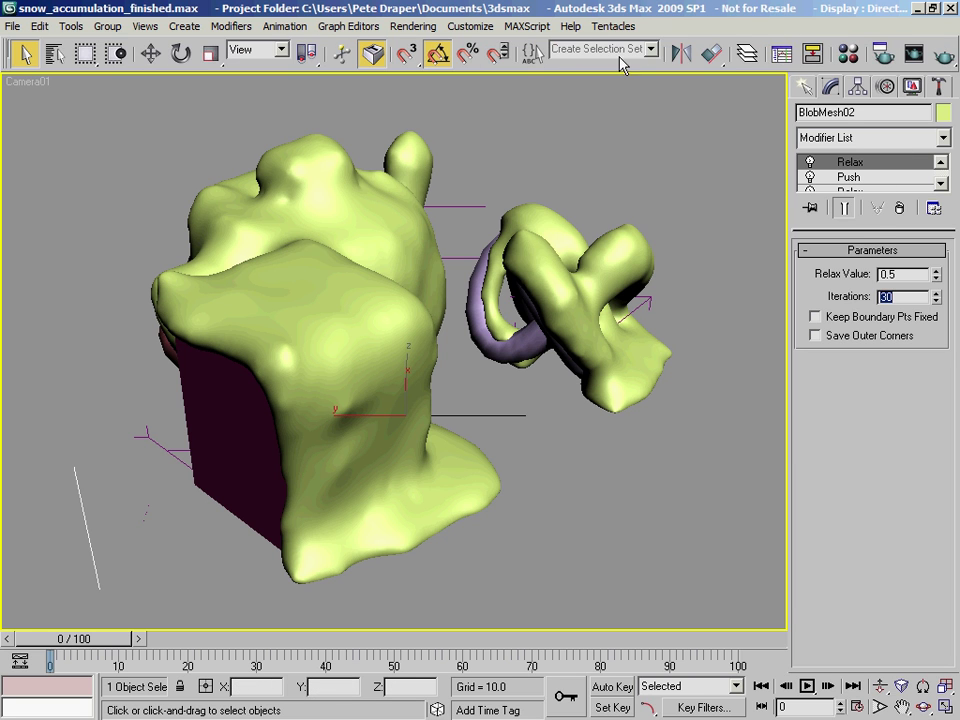
click(848, 53)
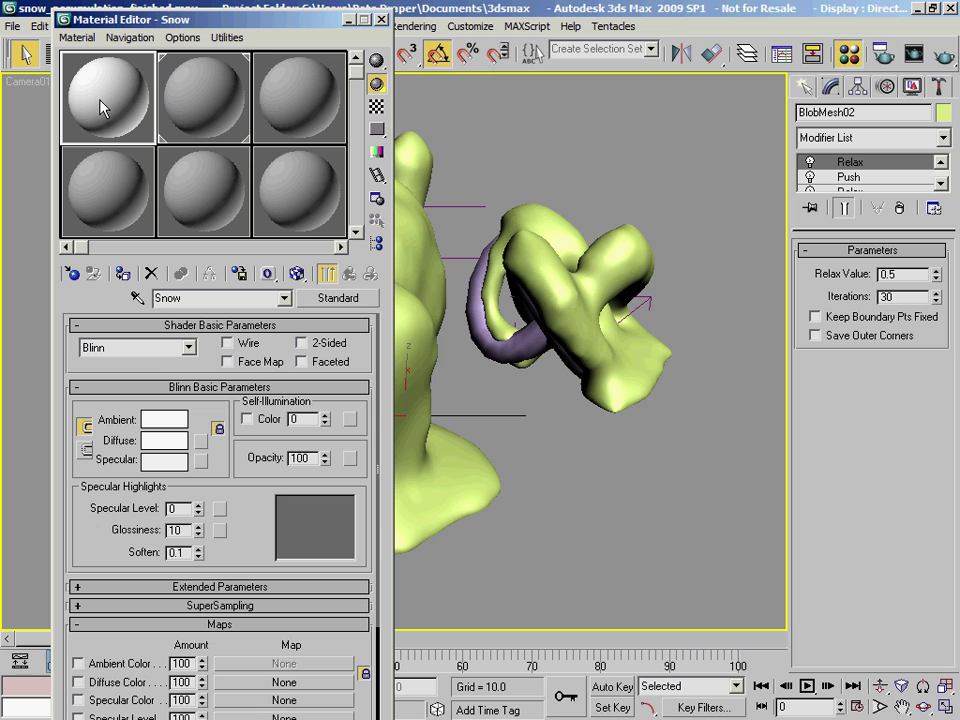
click(122, 273)
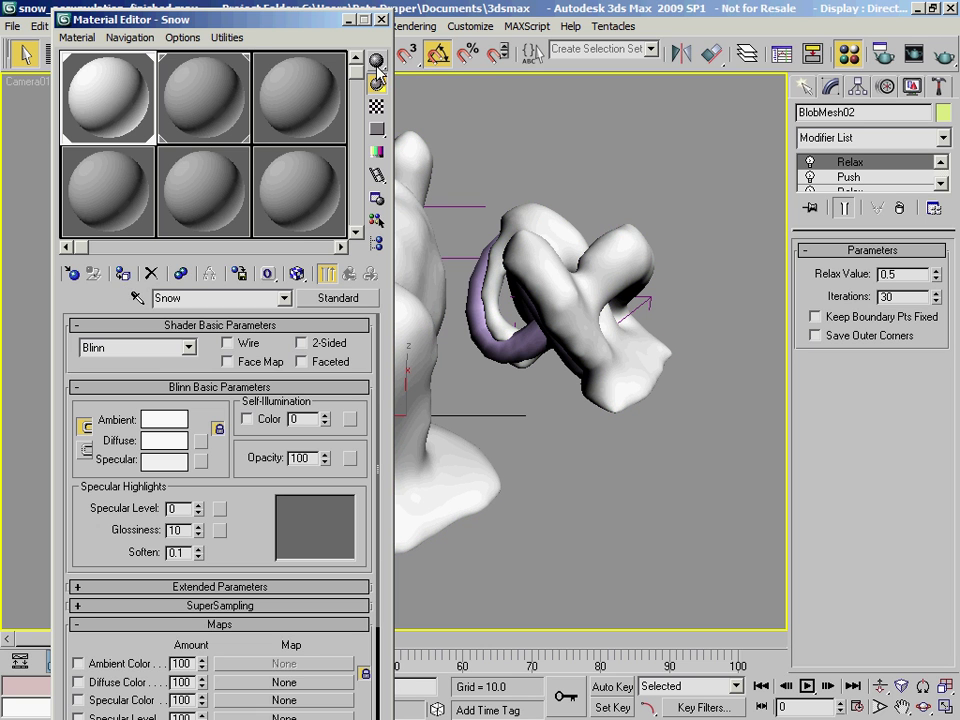
click(381, 19)
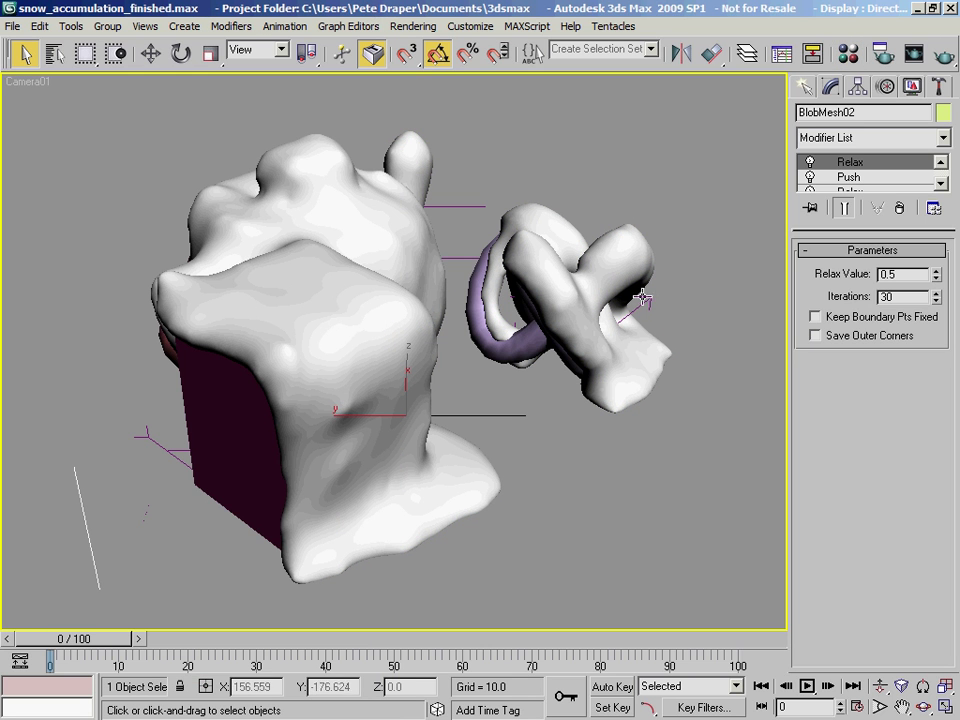
- Switch to a Perspective view and examine the snow on the teapot closely for tiny detached fragments
key(p)
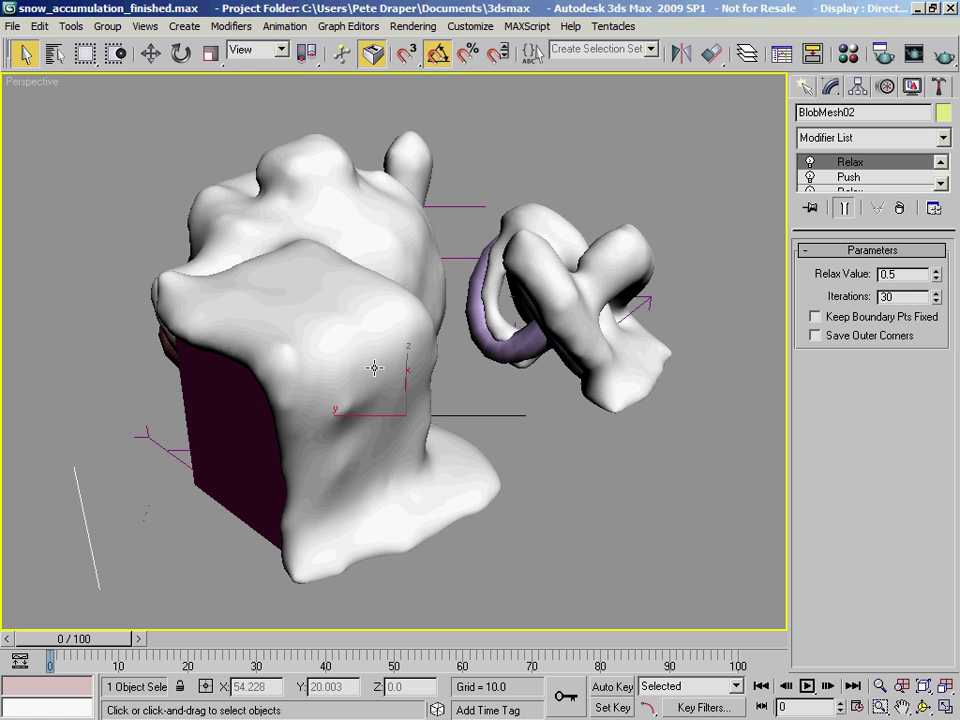
alt+middle_drag(344, 343, 378, 348)
middle_drag(443, 444, 426, 297)
scroll(396, 375, down, 3)
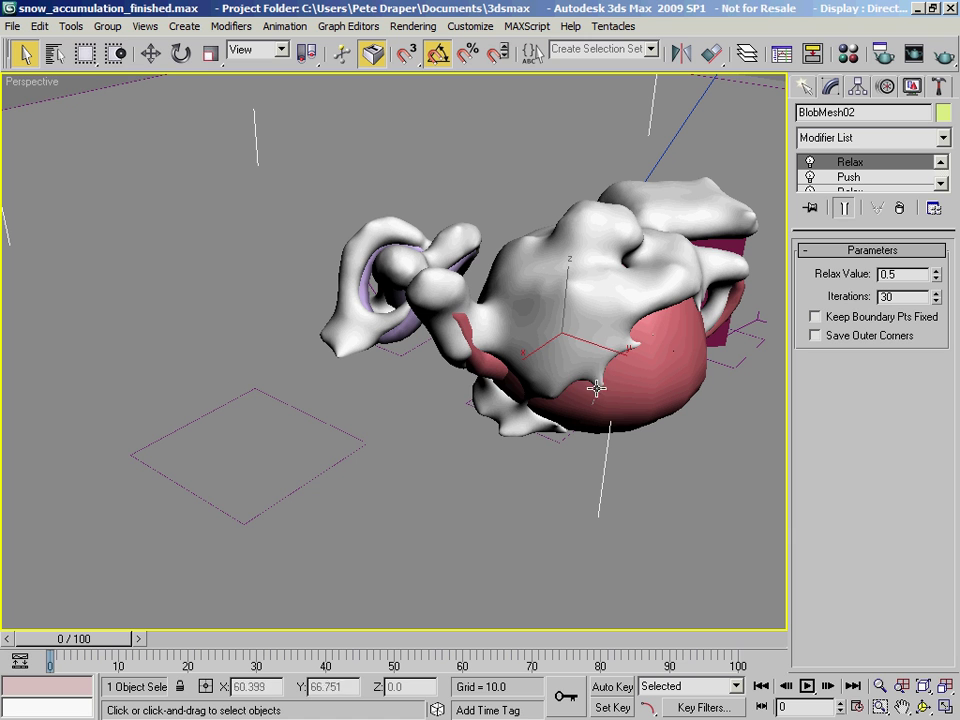
middle_drag(674, 340, 450, 349)
scroll(442, 352, up, 3)
scroll(417, 365, up, 6)
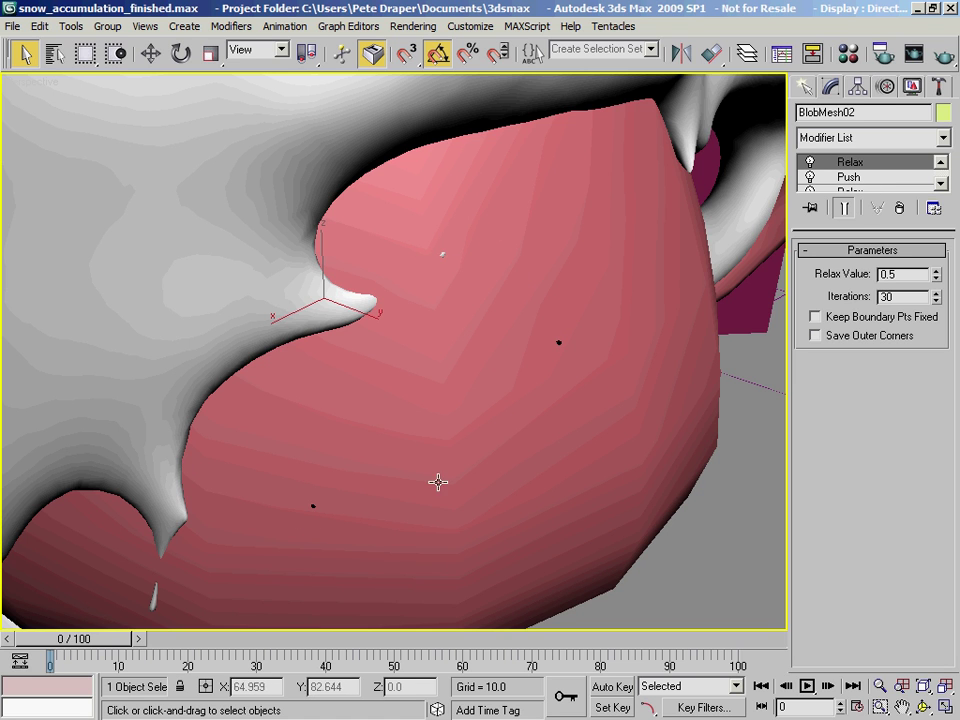
scroll(390, 310, up, 2)
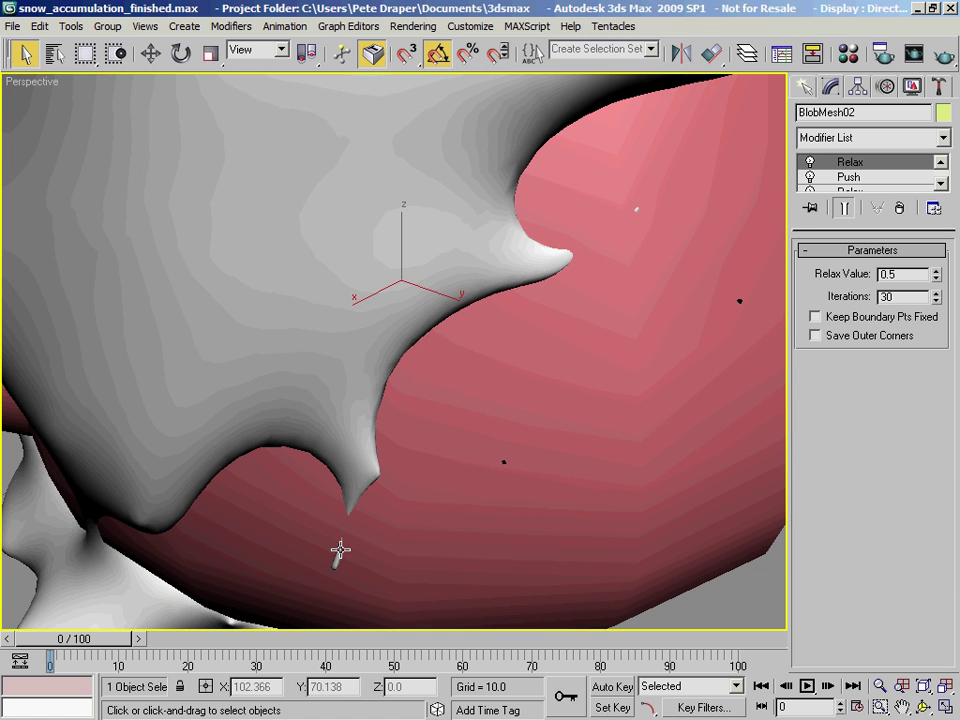
middle_drag(349, 541, 369, 536)
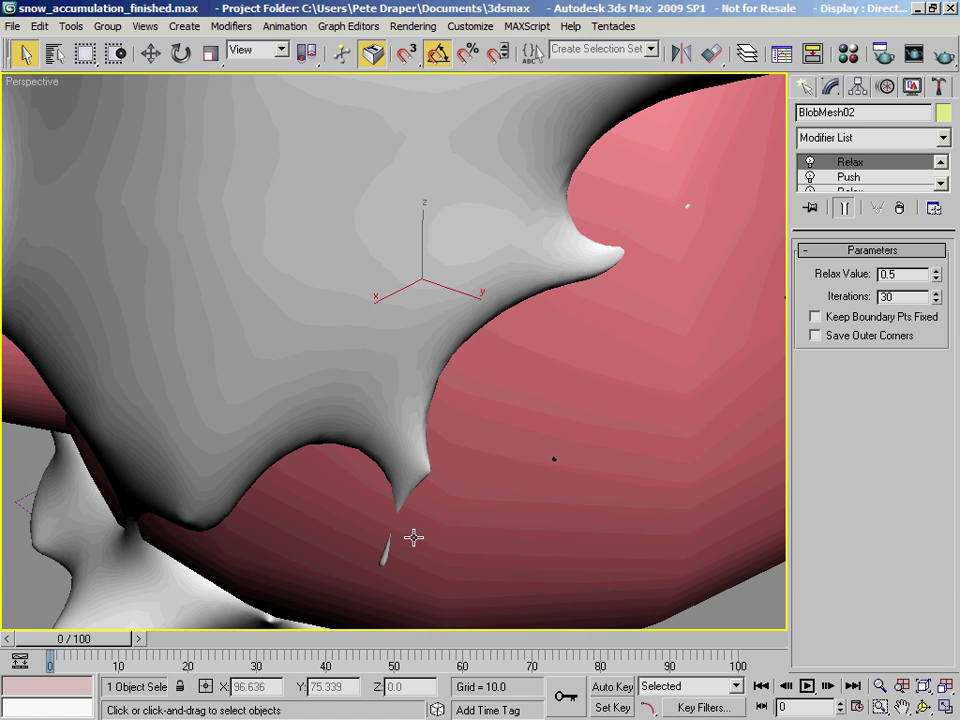
scroll(340, 471, down, 6)
scroll(345, 467, down, 3)
- Examine the area around the particle emitter and wind icons for stray snow blobs away from the objects
middle_drag(327, 358, 368, 523)
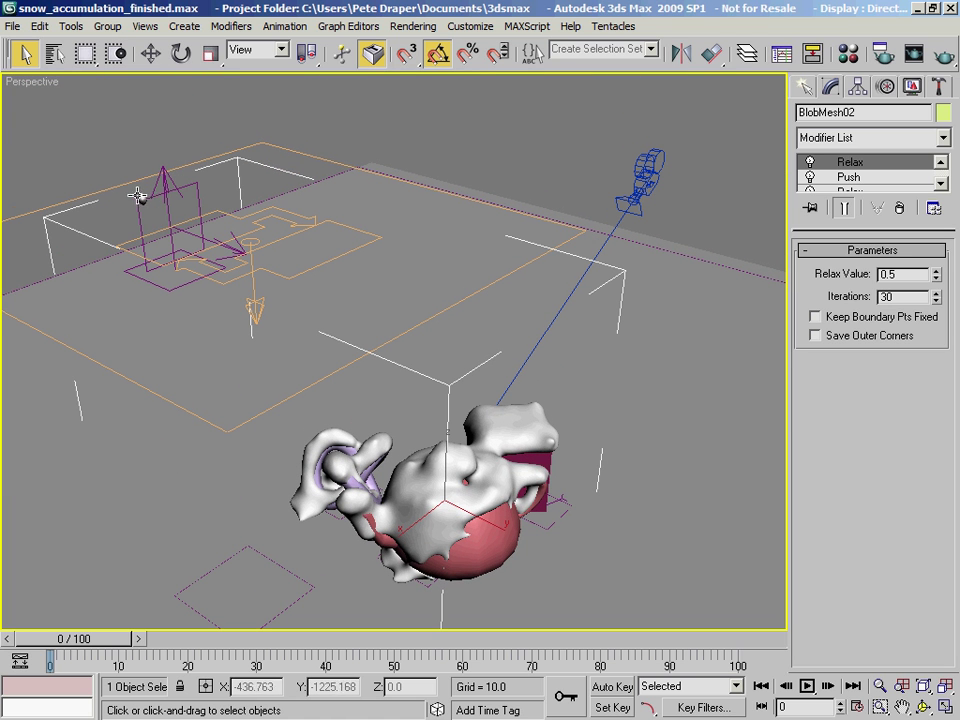
scroll(142, 198, up, 5)
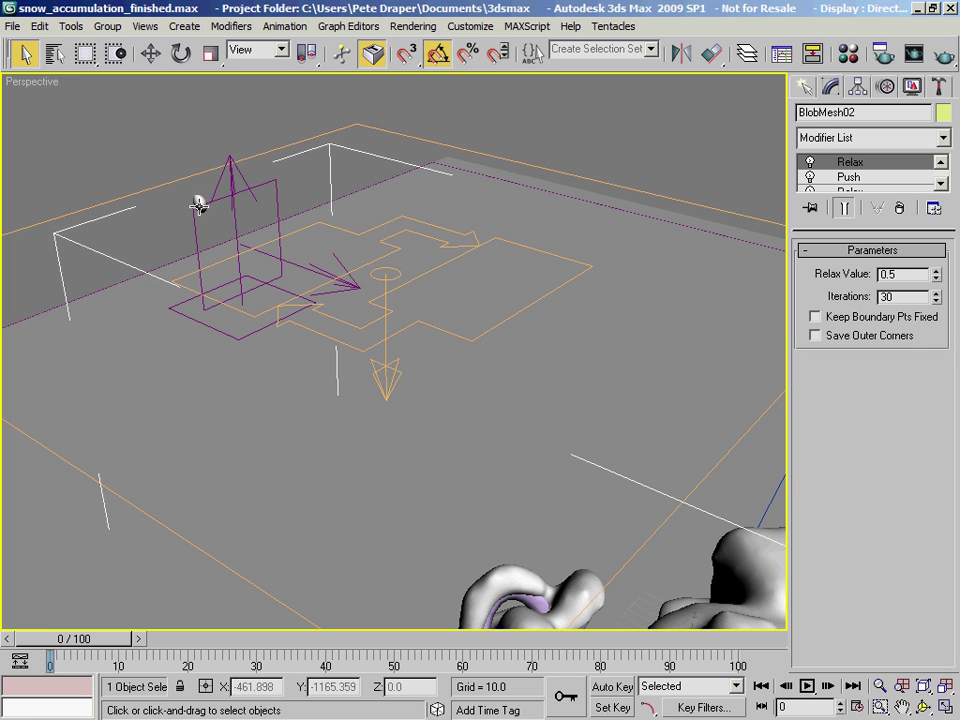
middle_drag(345, 278, 236, 226)
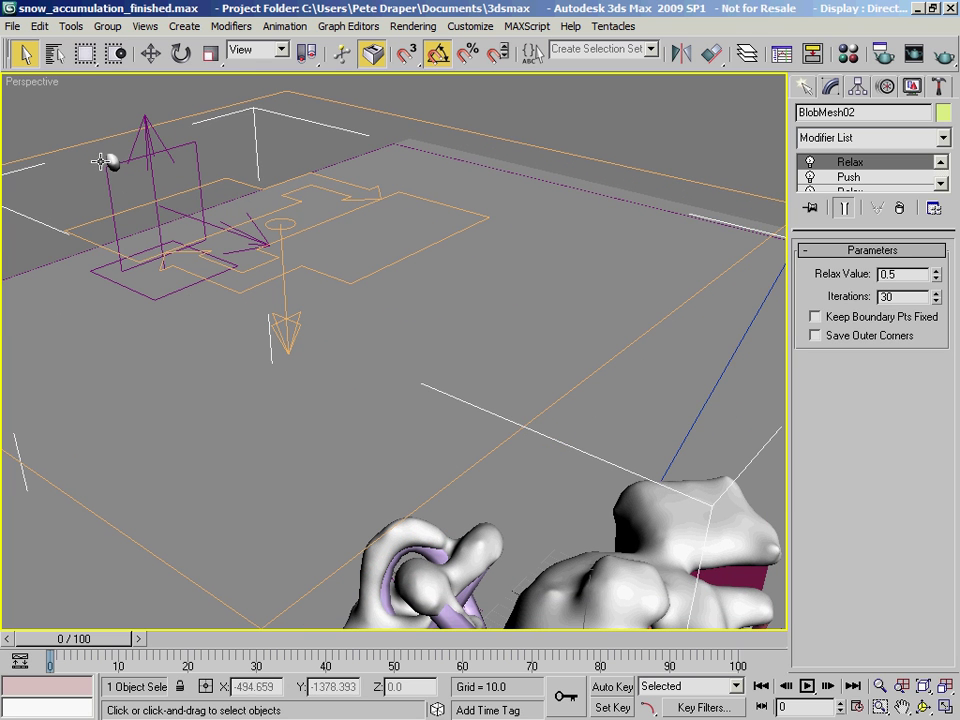
middle_drag(248, 273, 235, 256)
scroll(235, 254, down, 3)
middle_drag(328, 315, 235, 255)
alt+middle_drag(307, 341, 437, 326)
- Go down to the base Editable Poly of BlobMesh02 beneath its modifiers and activate Element sub-object selection
drag(892, 230, 886, 304)
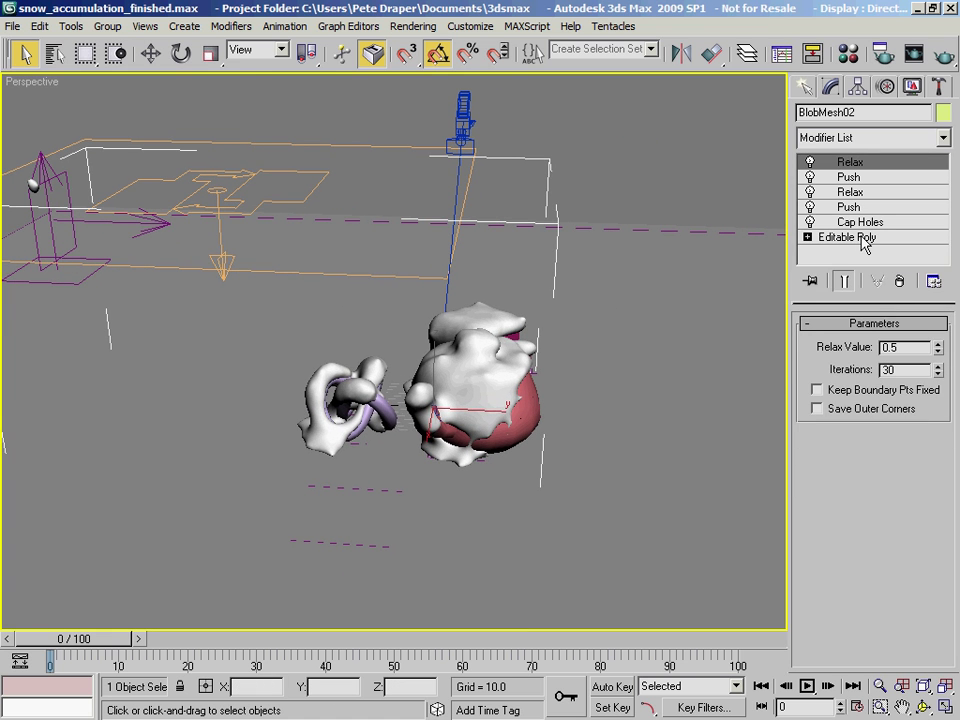
click(840, 237)
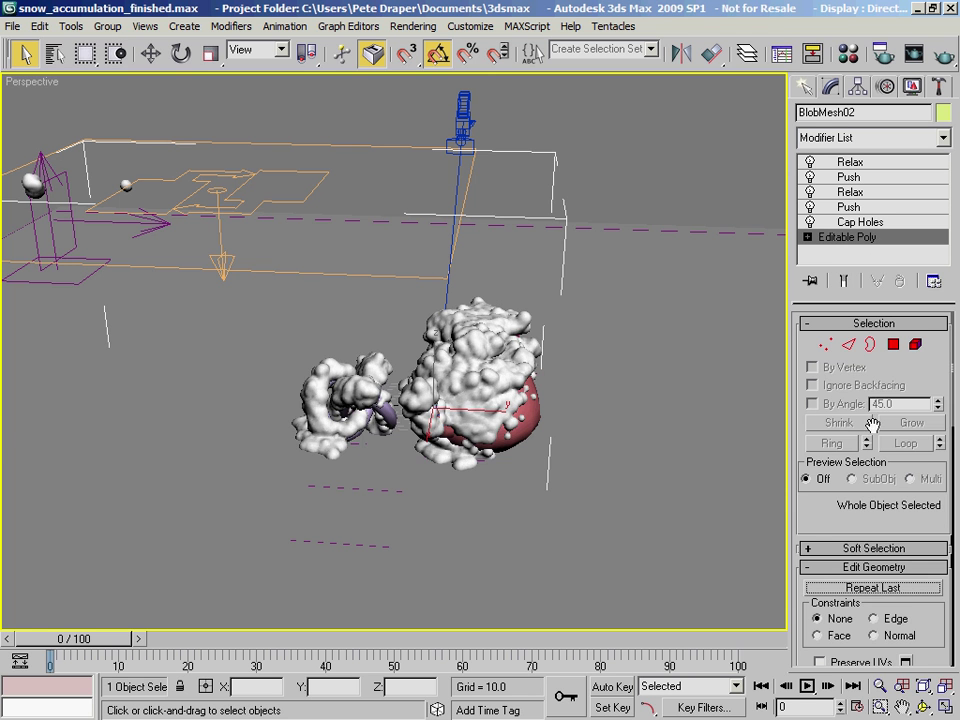
click(916, 346)
- Select the two detached snow blobs on the teapot's side and the blobs floating near the wind and emitter icons, and delete them
scroll(450, 407, up, 10)
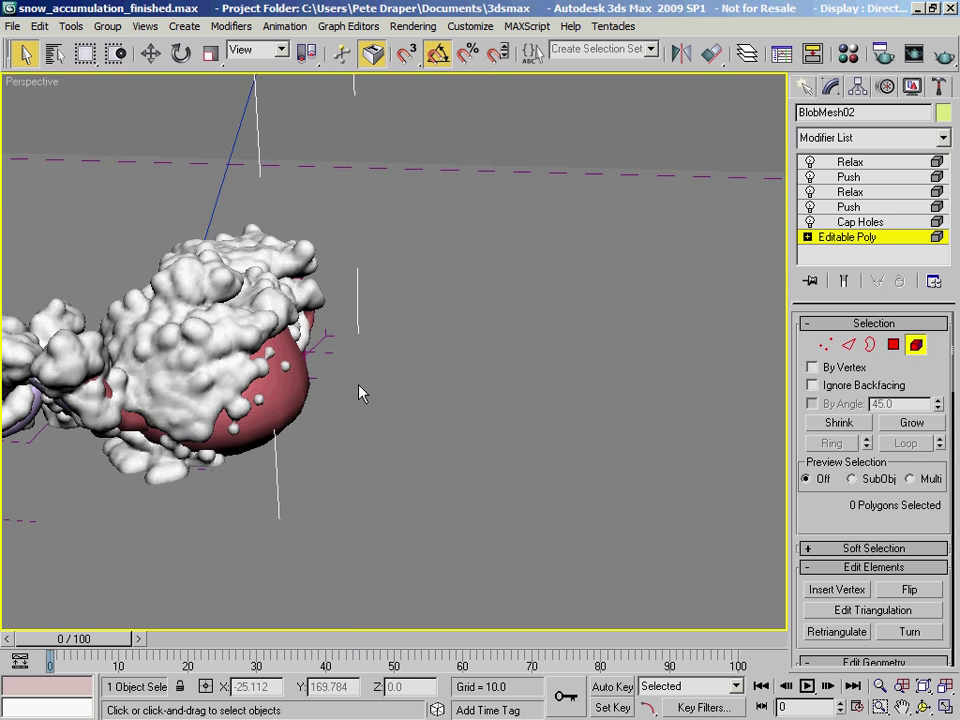
click(299, 373)
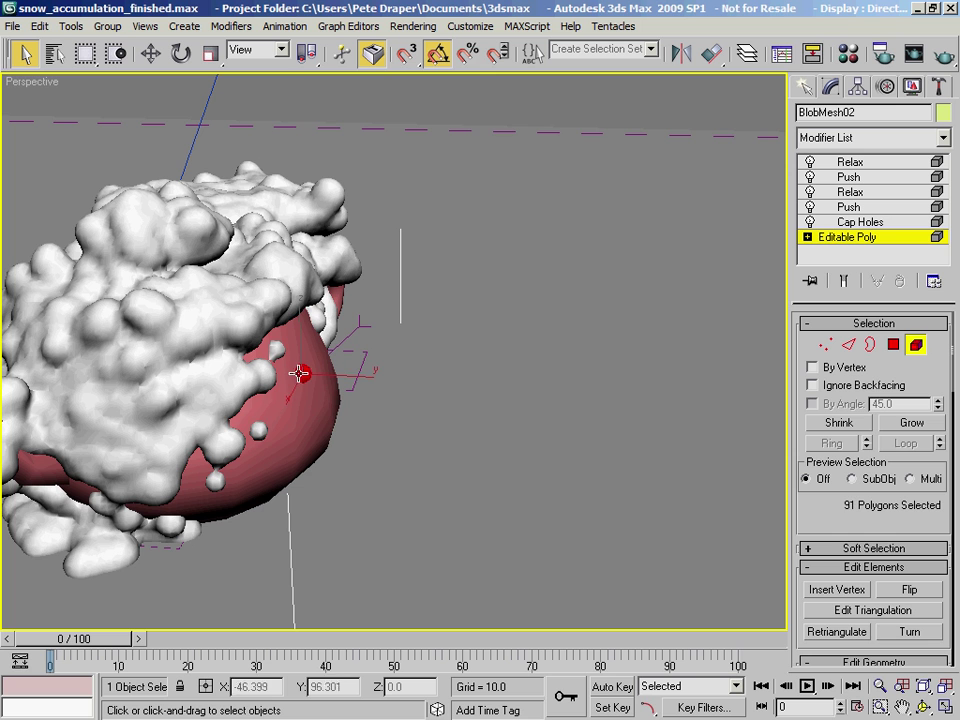
ctrl+click(276, 348)
key(ctrl+z)
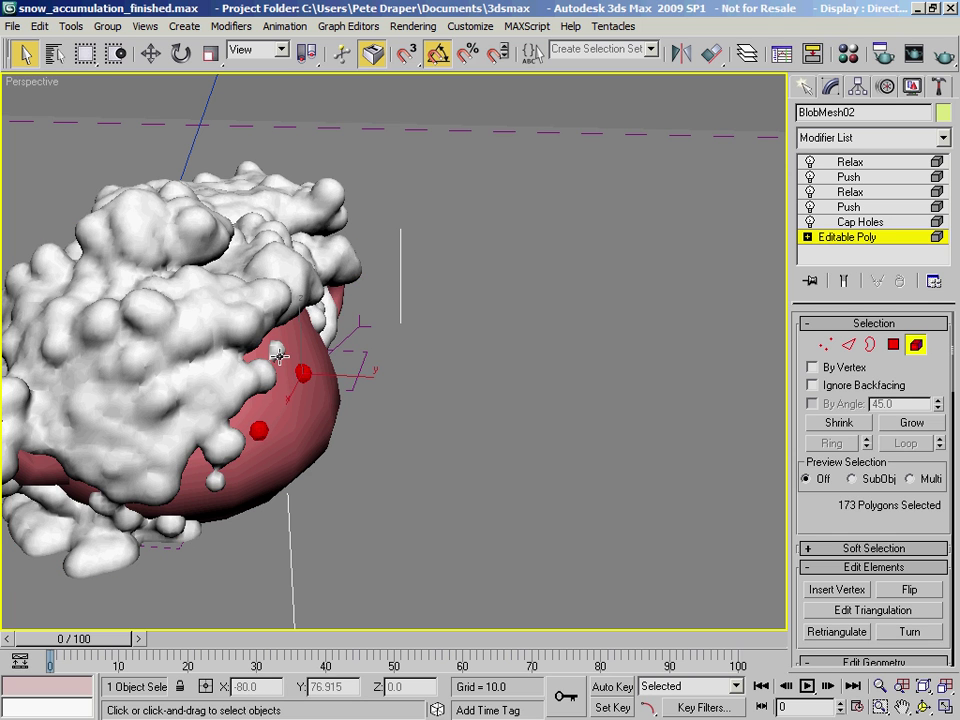
ctrl+click(218, 484)
key(ctrl+z)
alt+middle_drag(317, 455, 180, 458)
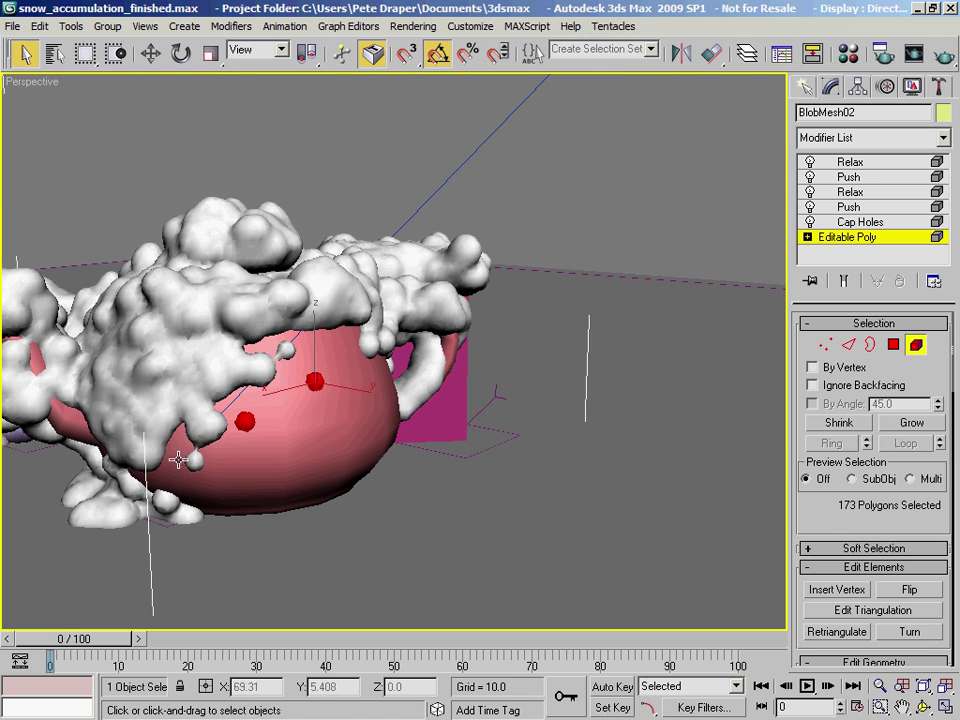
alt+middle_drag(315, 439, 464, 360)
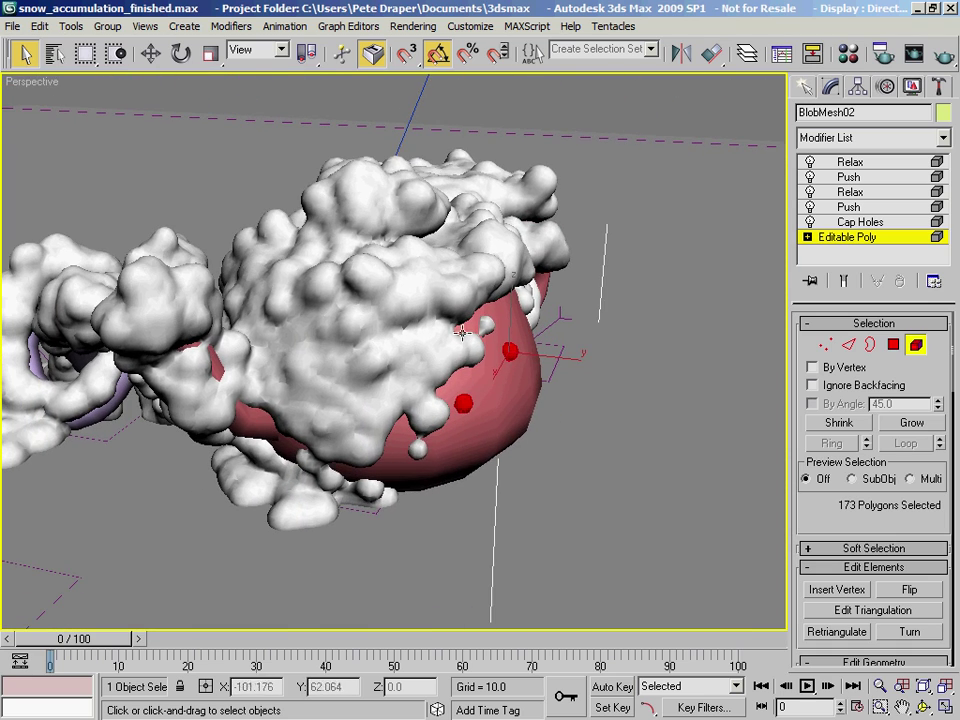
alt+middle_drag(414, 463, 317, 334)
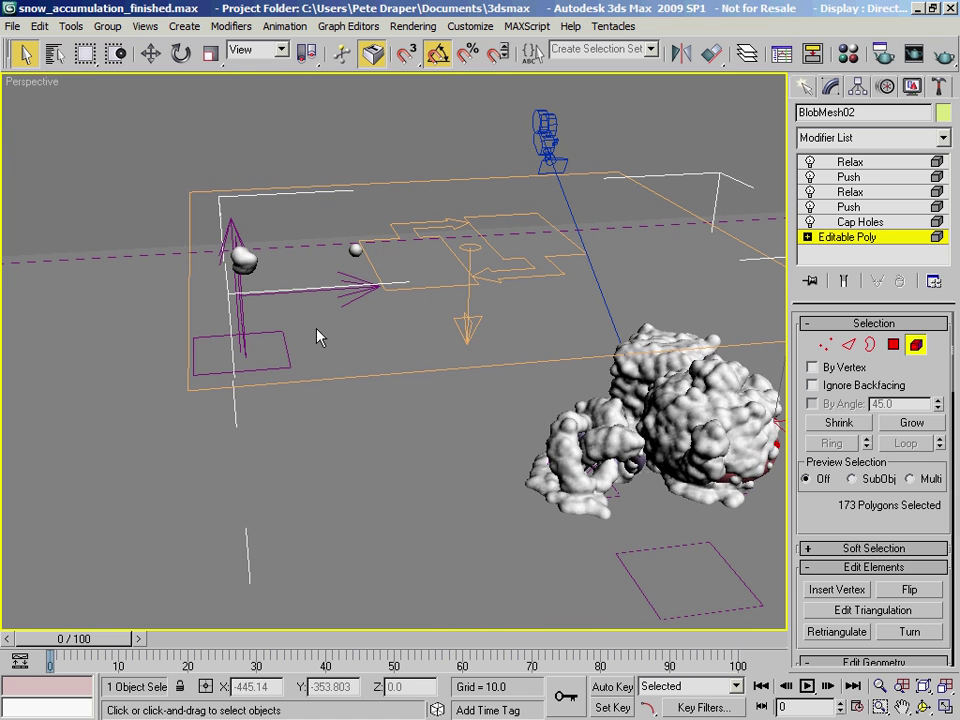
ctrl+click(356, 248)
ctrl+click(244, 258)
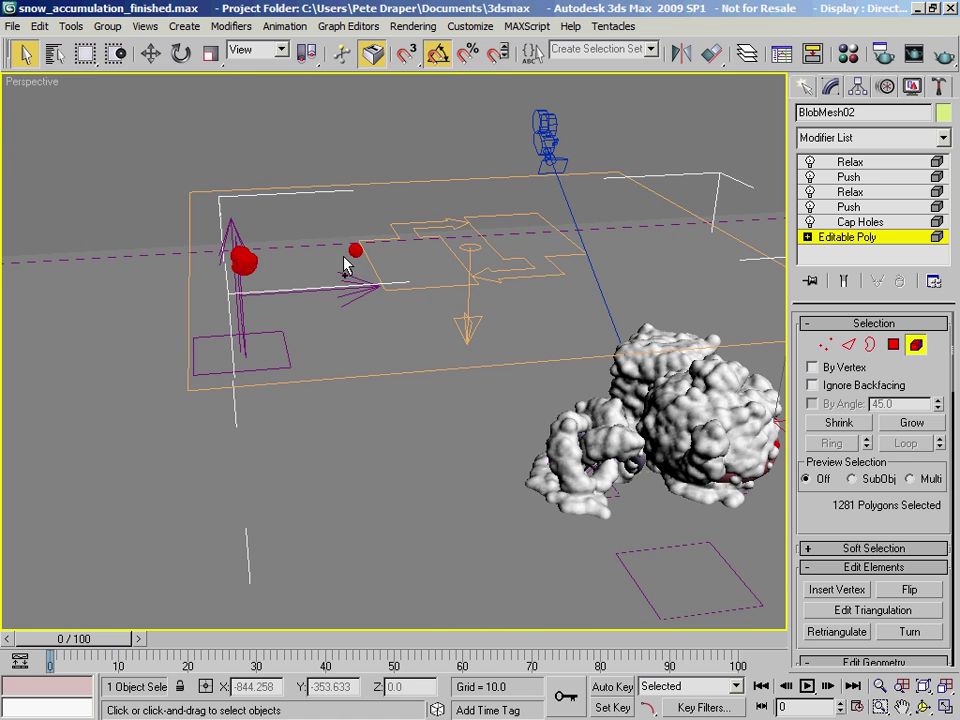
alt+middle_drag(410, 305, 272, 268)
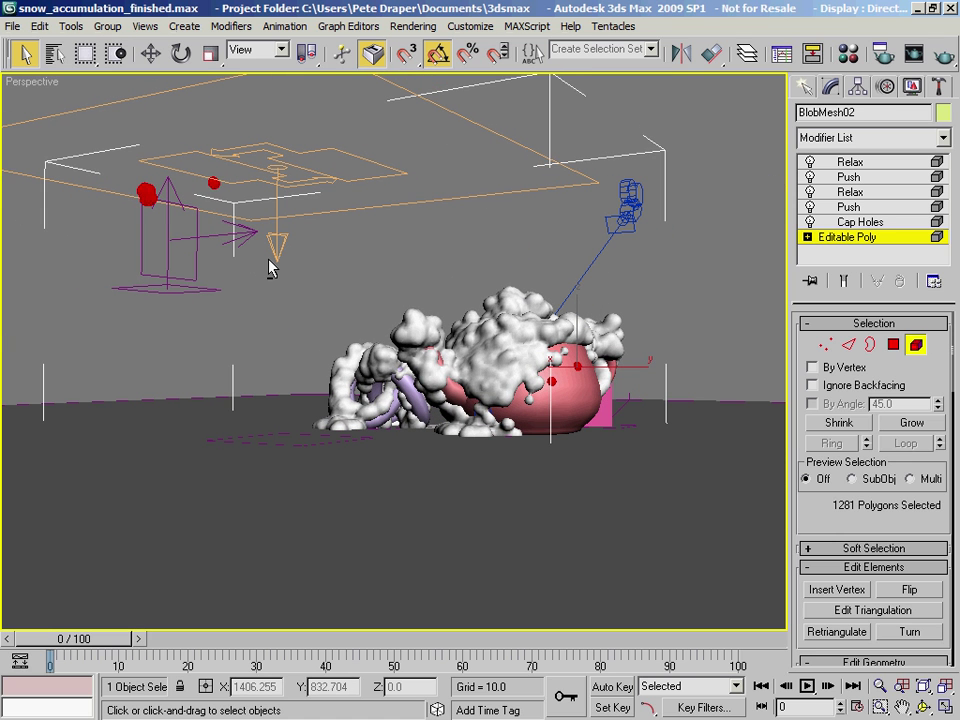
click(272, 268)
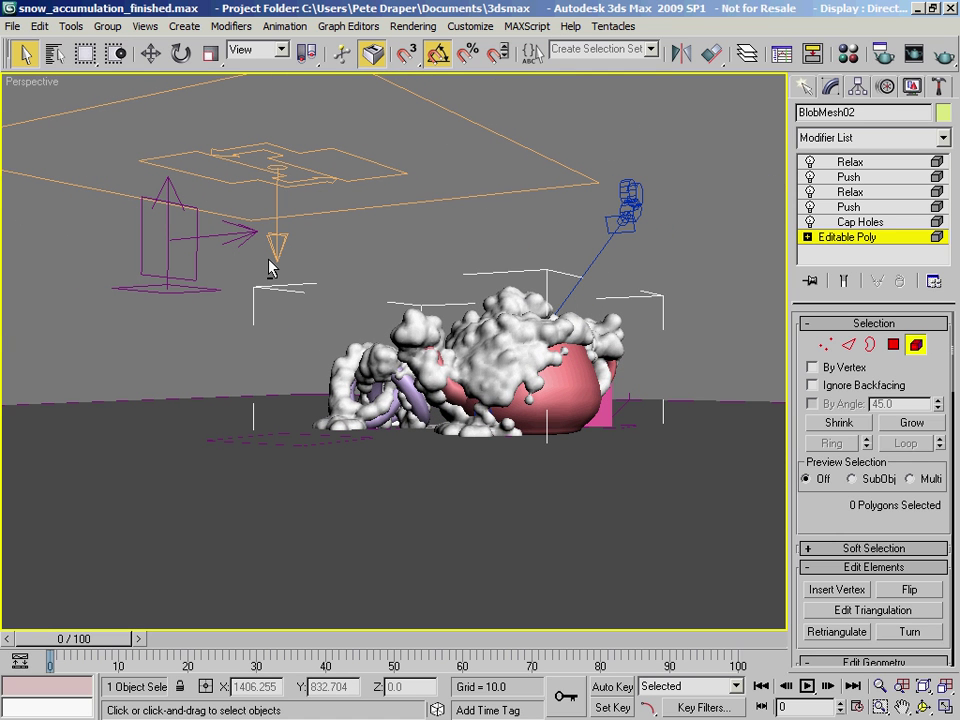
- Leave Element selection, return to the topmost Relax modifier and inspect the smoothed snow on the box, teapot and torus knot from several angles
click(918, 348)
click(848, 162)
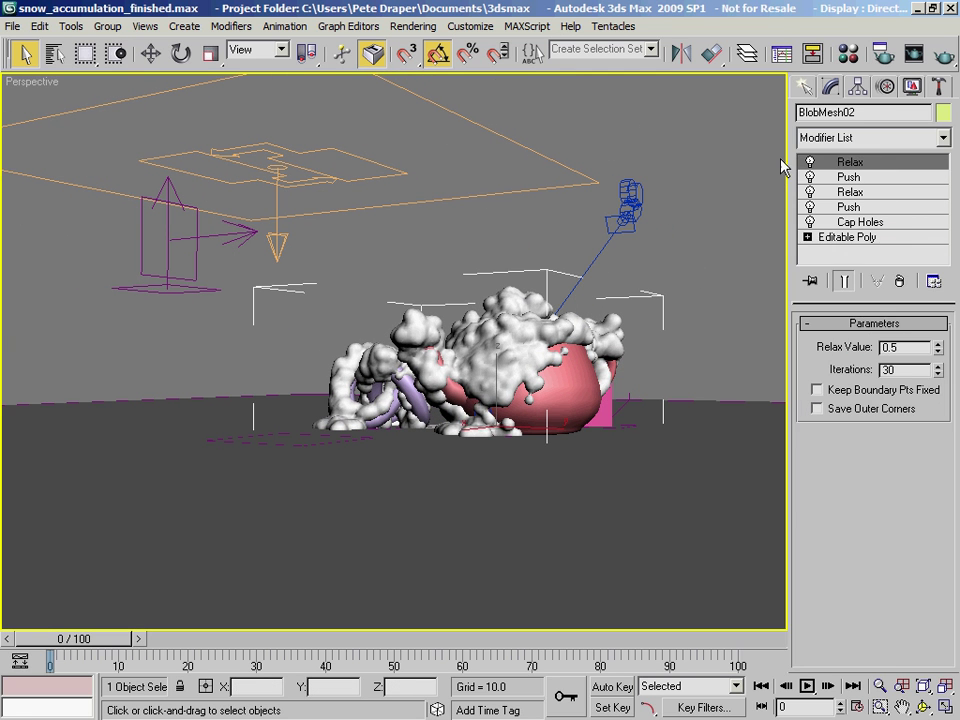
alt+middle_drag(398, 294, 452, 368)
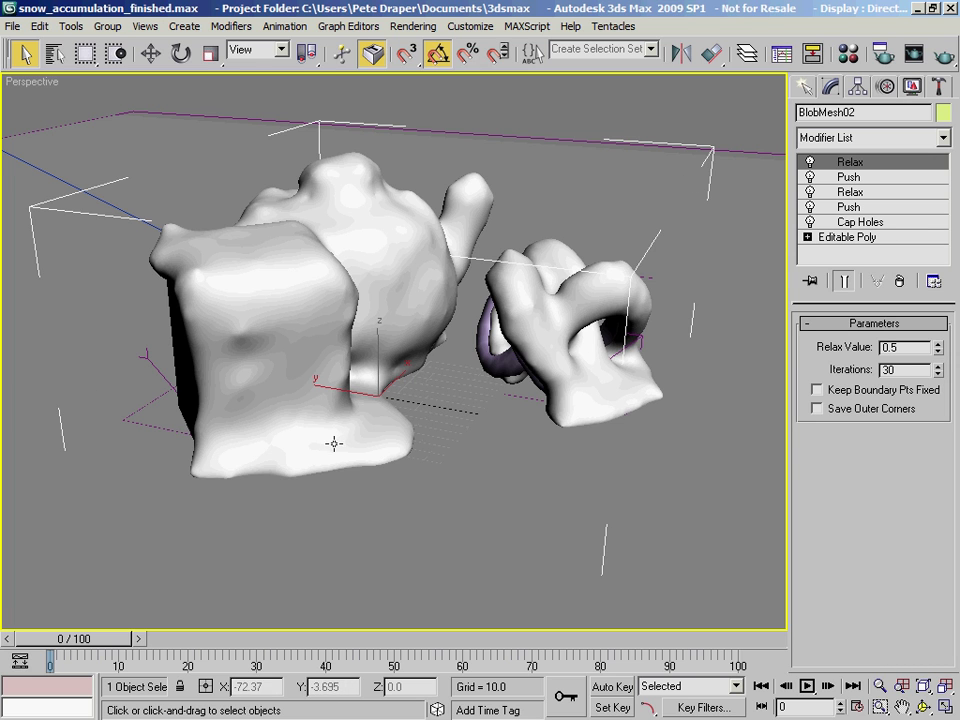
alt+middle_drag(331, 427, 398, 432)
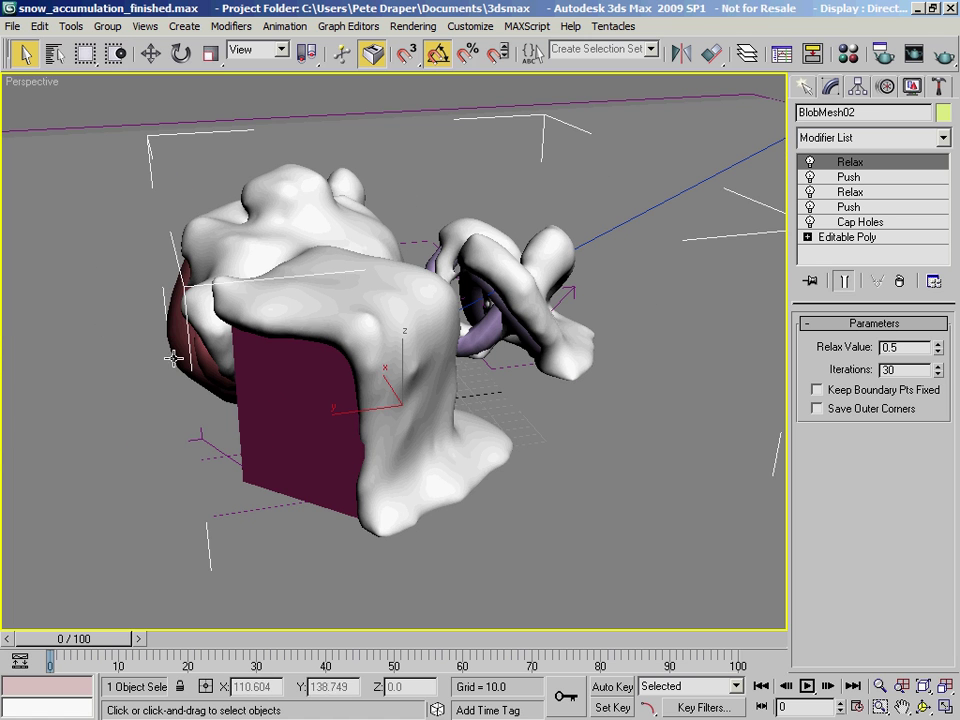
alt+middle_drag(484, 345, 440, 358)
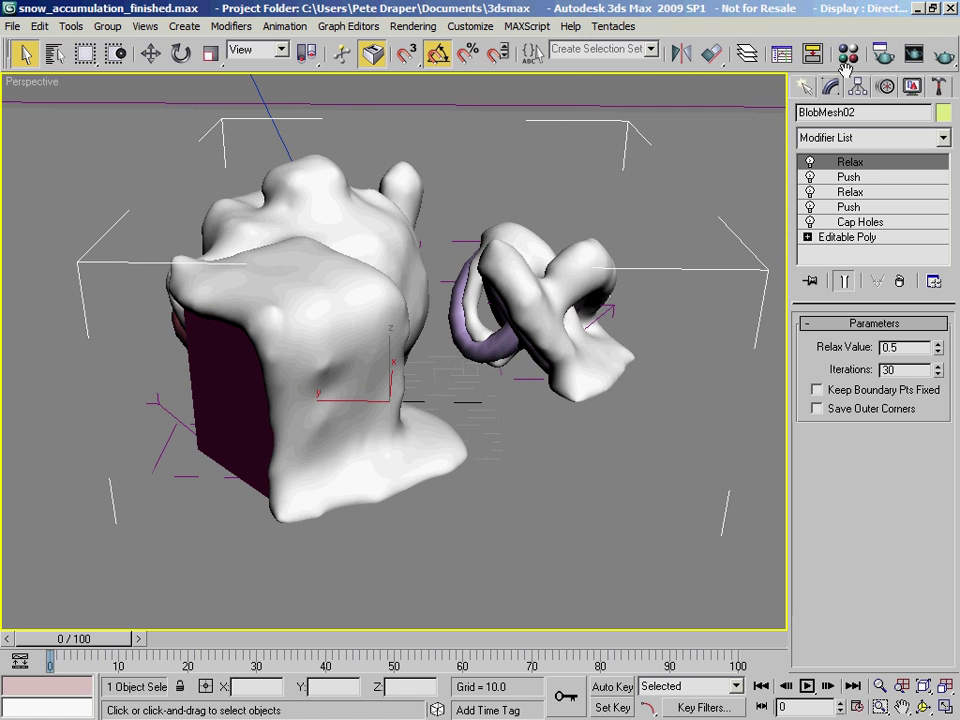
- Review the Birth, Accumulation Search and Accumulation events of the snow particle system in Particle View, and put the window away
key(alt)
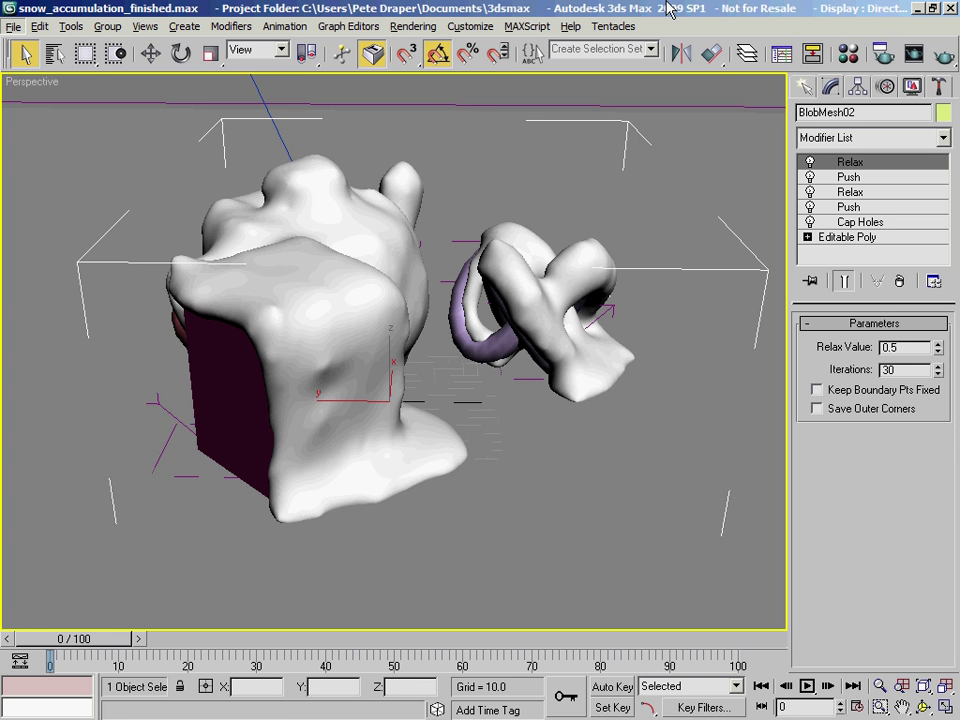
key(6)
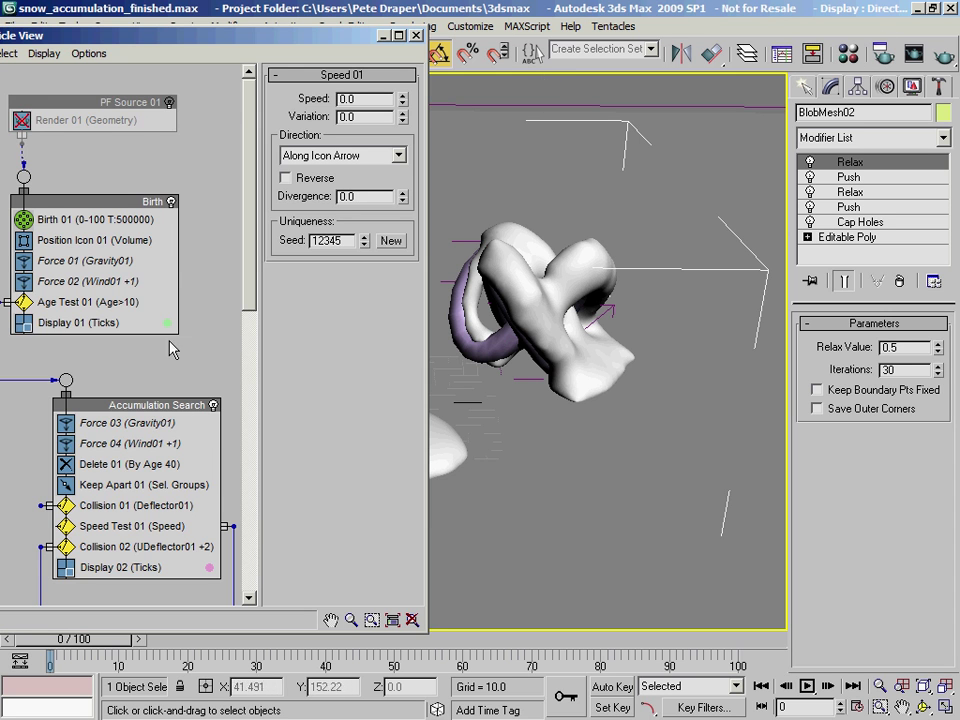
scroll(214, 242, down, 5)
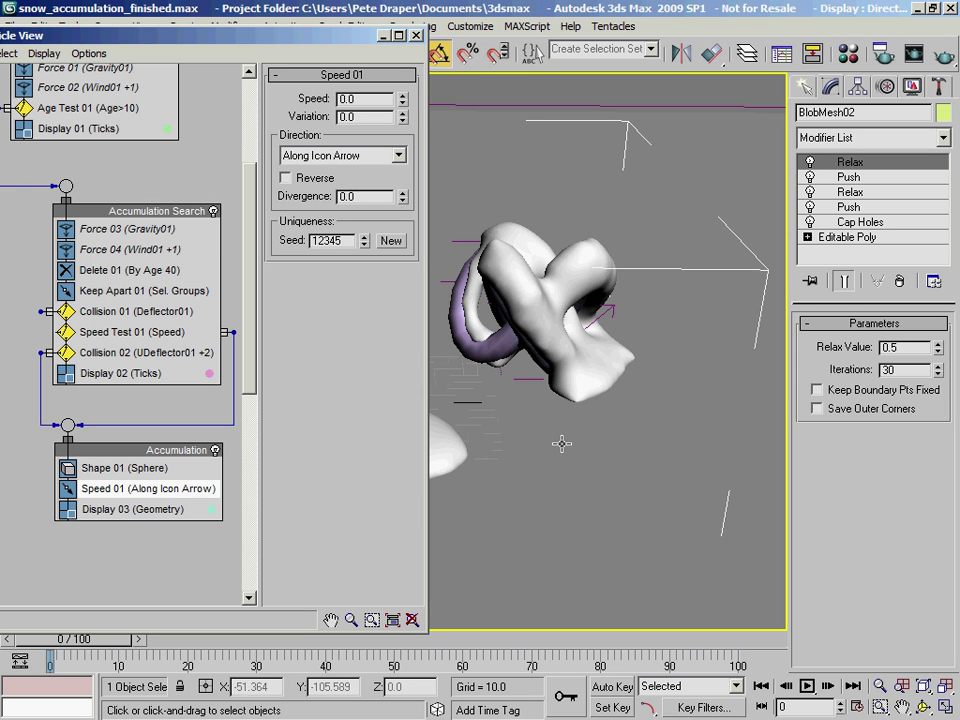
click(386, 36)
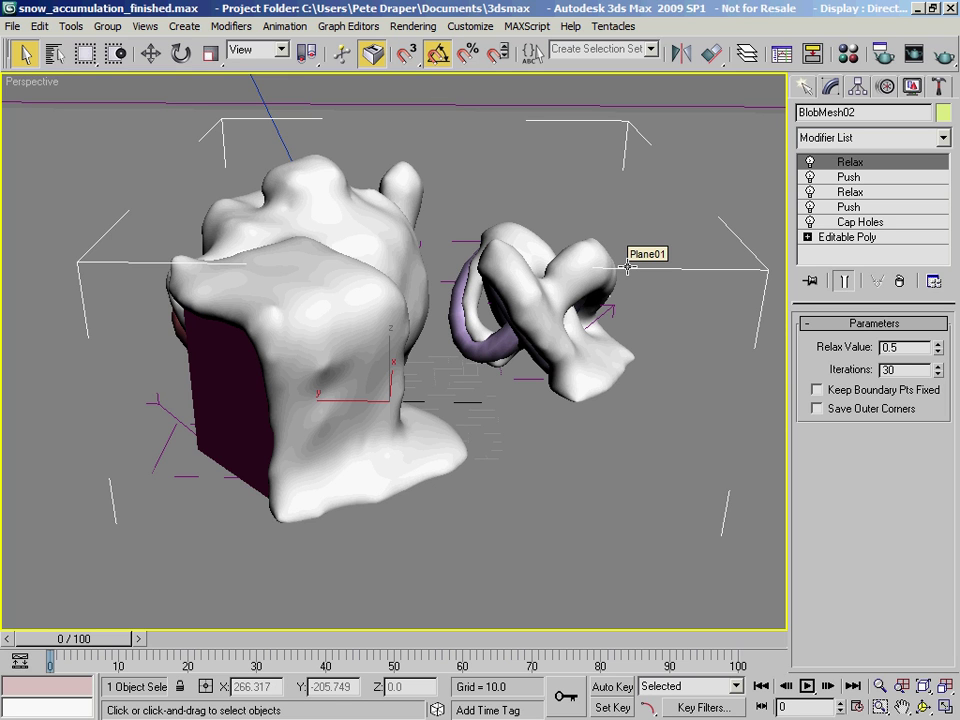